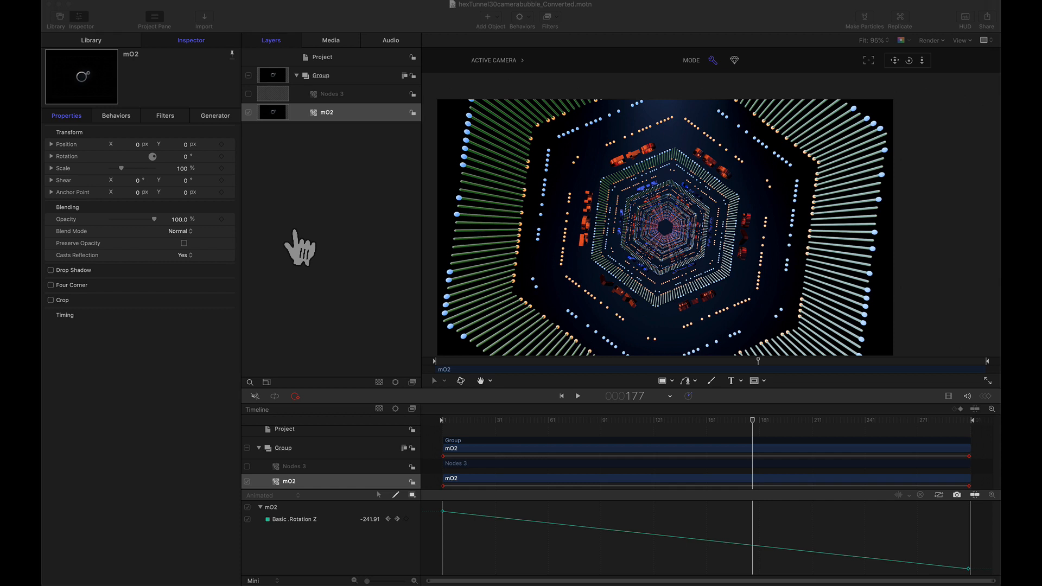
# Open the mO2 generator's parameters and look through the instancers in the hexagon tunnel's scene content.
pyautogui.click(185, 62)
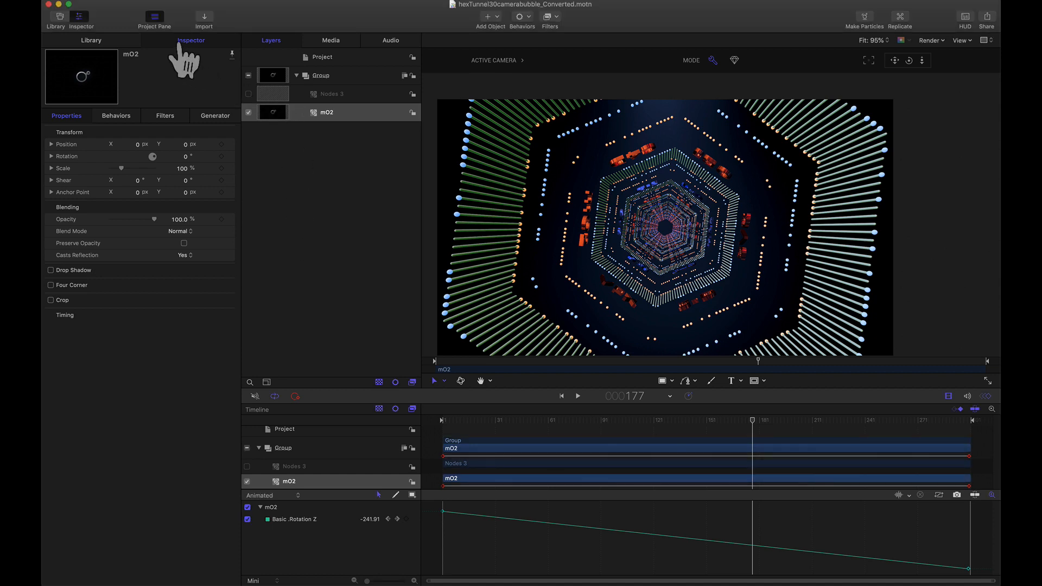
pyautogui.click(212, 116)
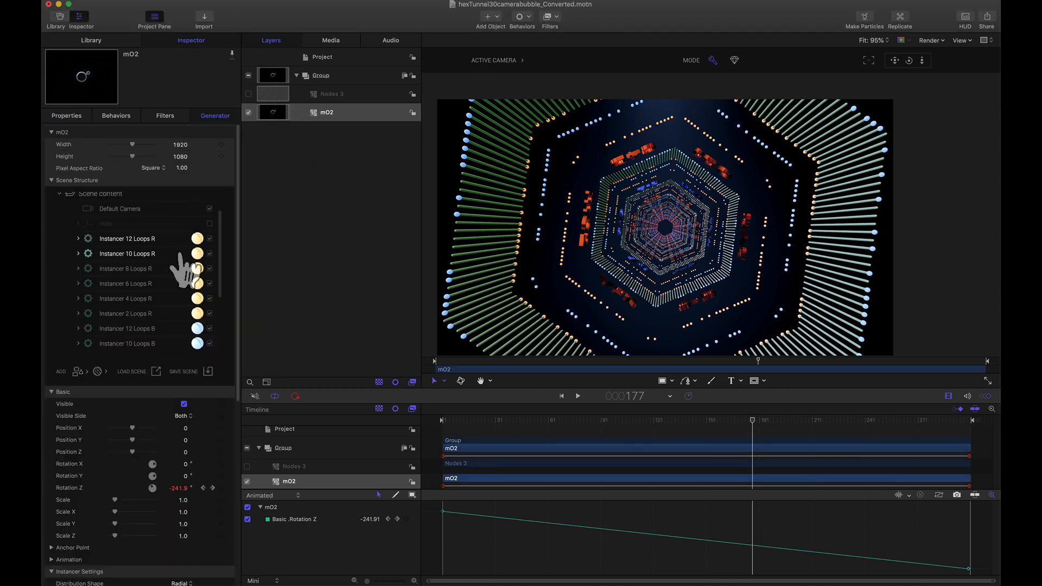
pyautogui.scroll(-3, 112, 261)
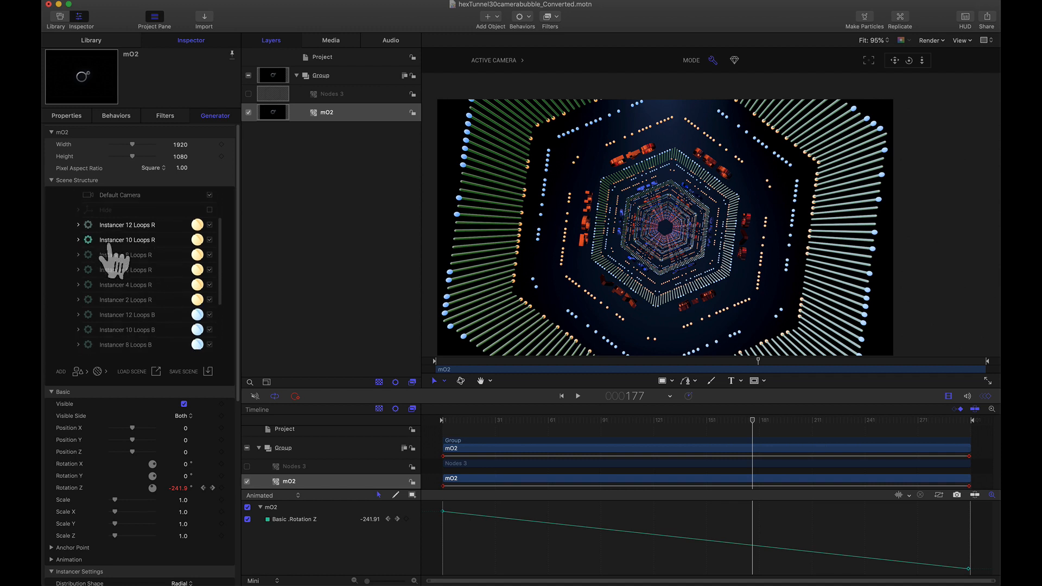
pyautogui.scroll(5, 111, 255)
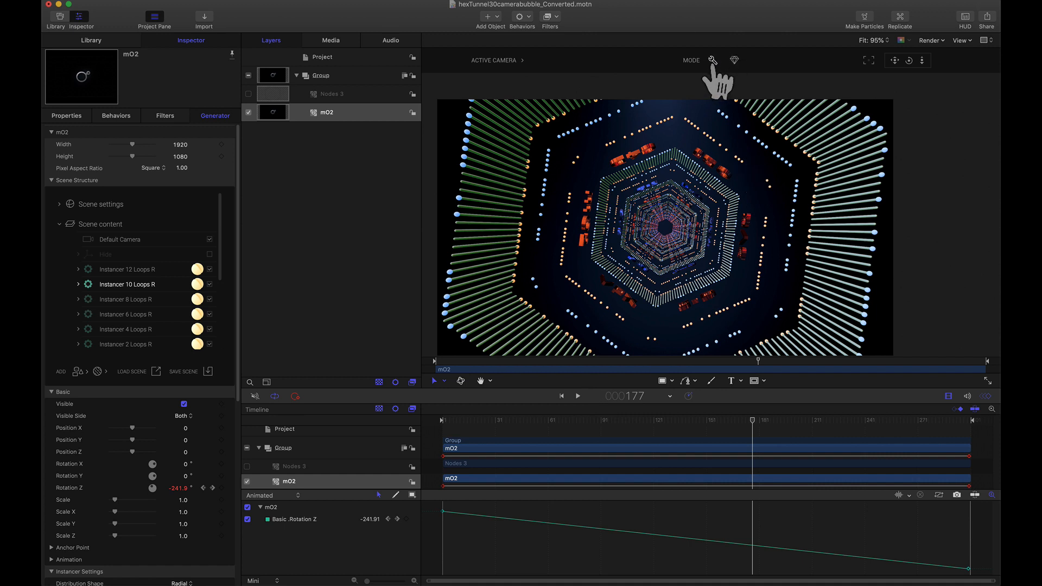
# Preview the hexagon tunnel in the fully rendered viewport mode and return to the simplified working mode.
pyautogui.click(735, 61)
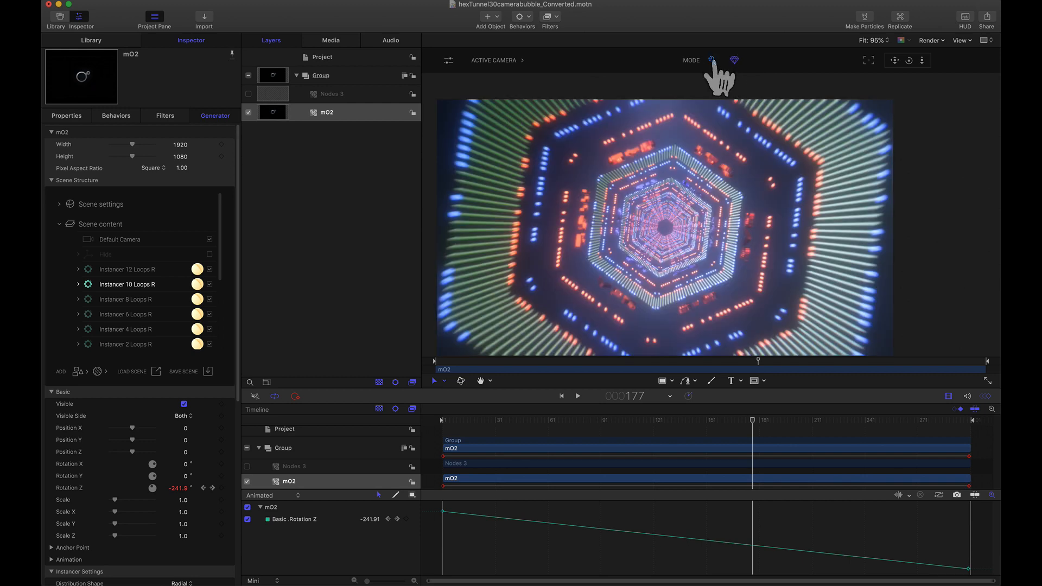
pyautogui.click(712, 61)
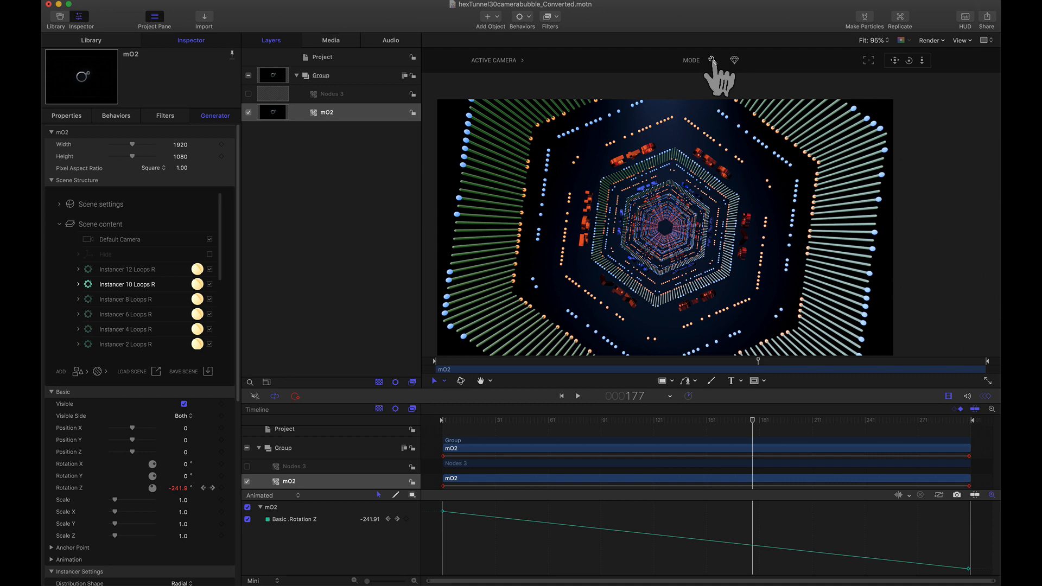
pyautogui.press('Home')
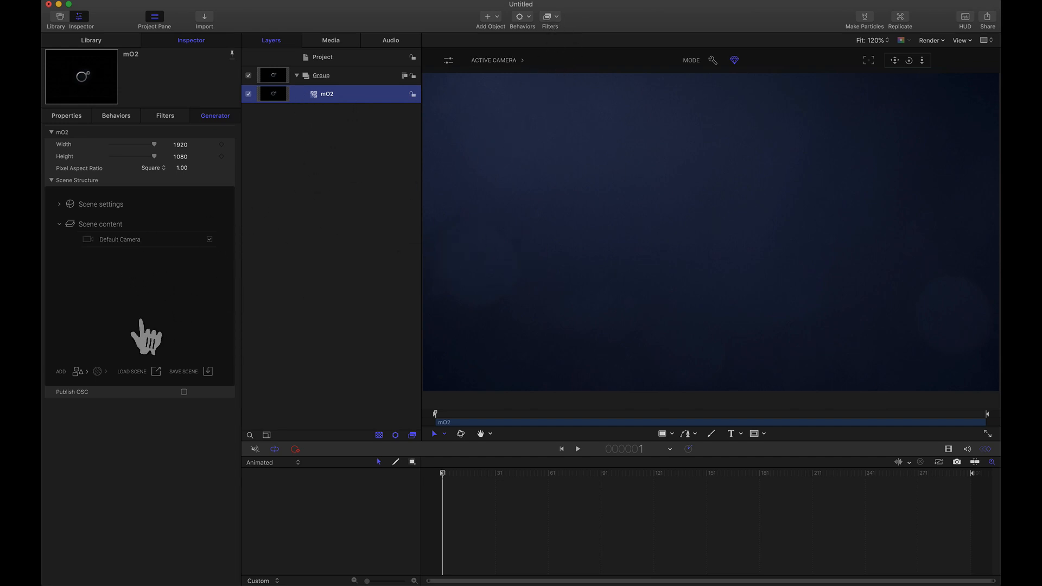
# Add a Sphere primitive model to the mO2 scene of the untitled project.
pyautogui.click(79, 377)
pyautogui.click(77, 372)
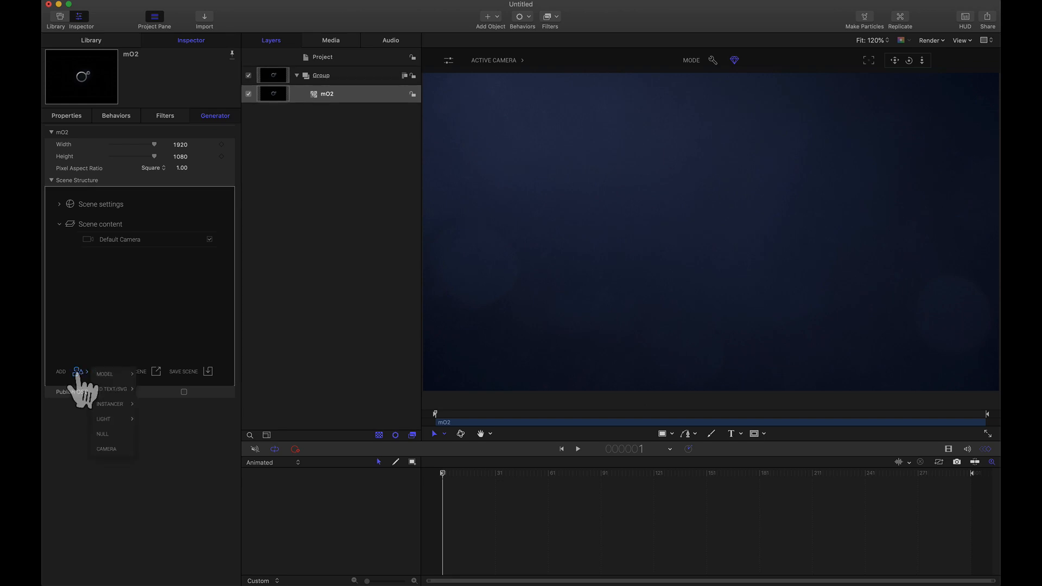
pyautogui.moveTo(111, 374)
pyautogui.moveTo(173, 407)
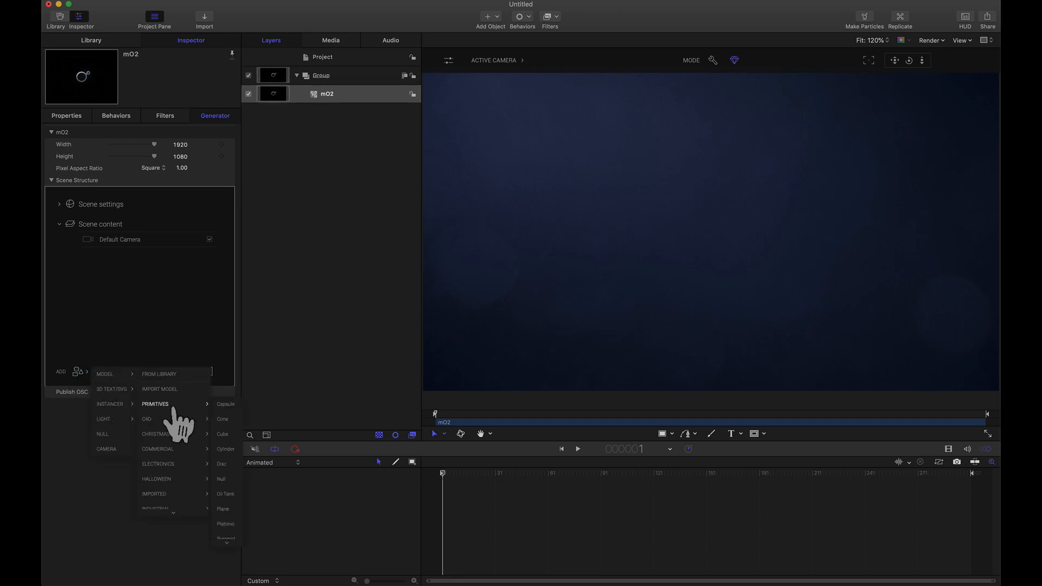
pyautogui.click(224, 437)
pyautogui.scroll(-3, 179, 510)
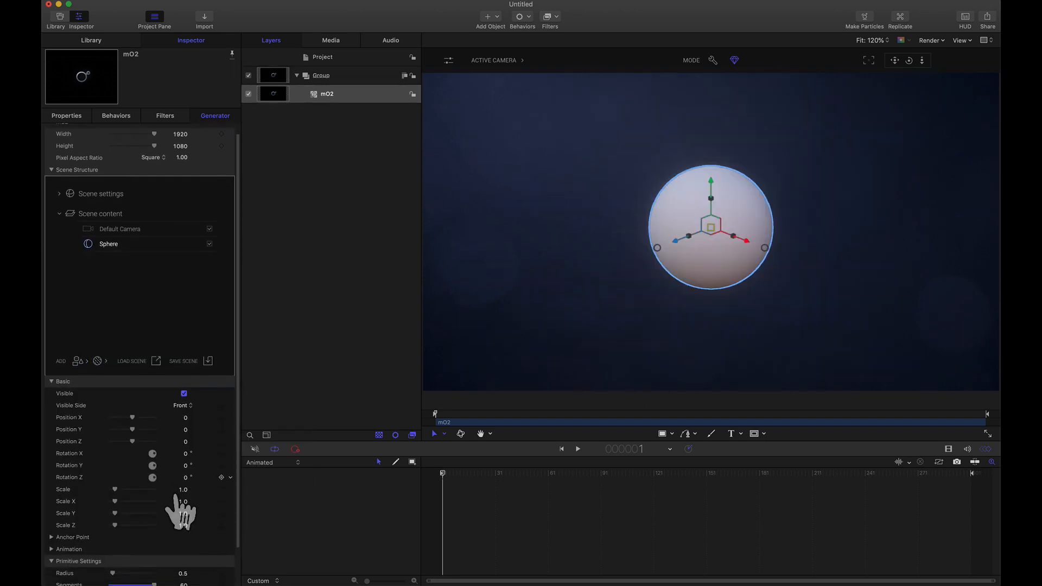
pyautogui.scroll(1, 181, 511)
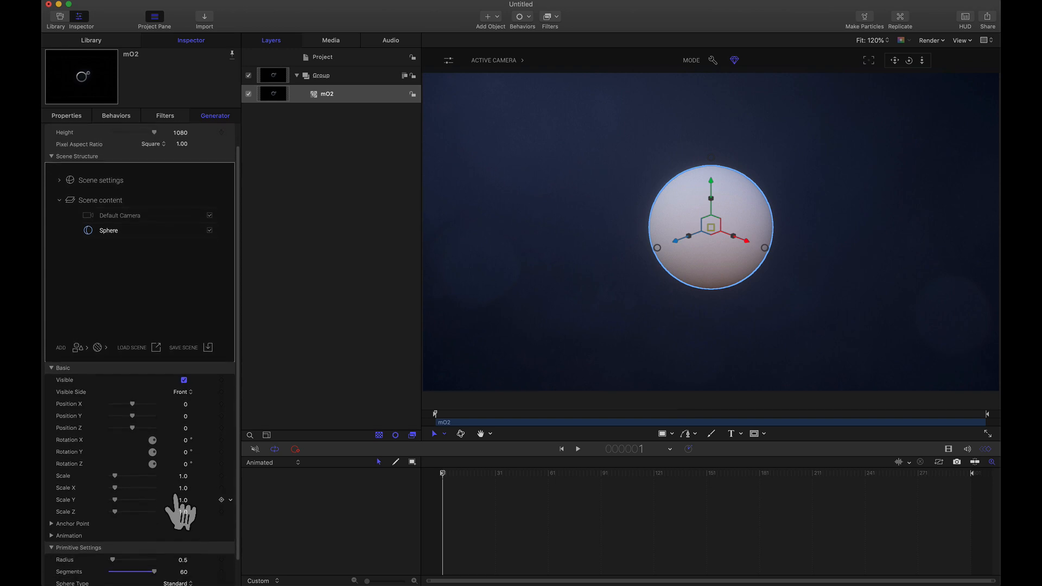
pyautogui.scroll(3, 181, 511)
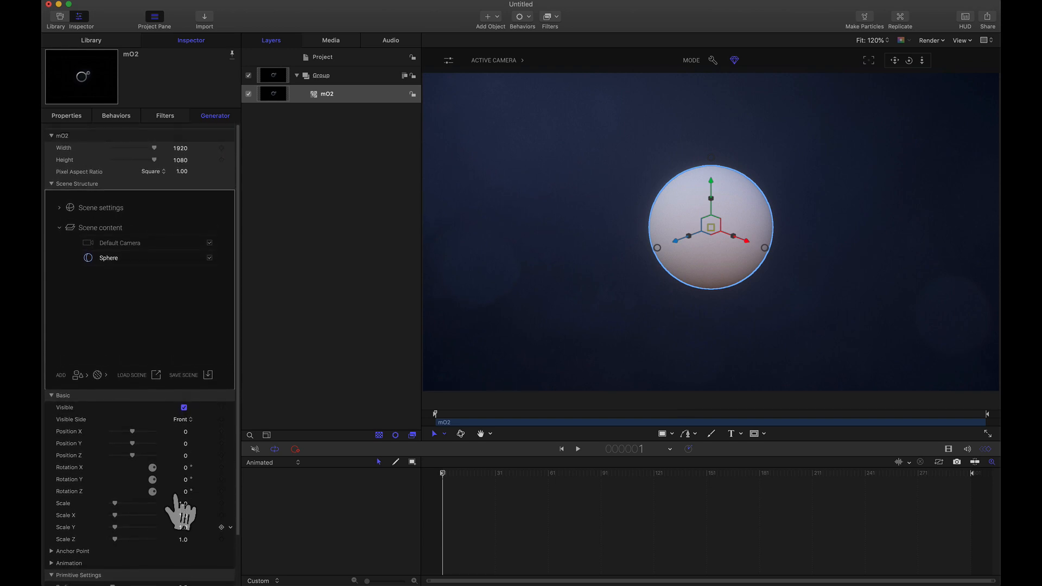
# Add a linear instancer to the scene and nest the Sphere inside it.
pyautogui.click(80, 372)
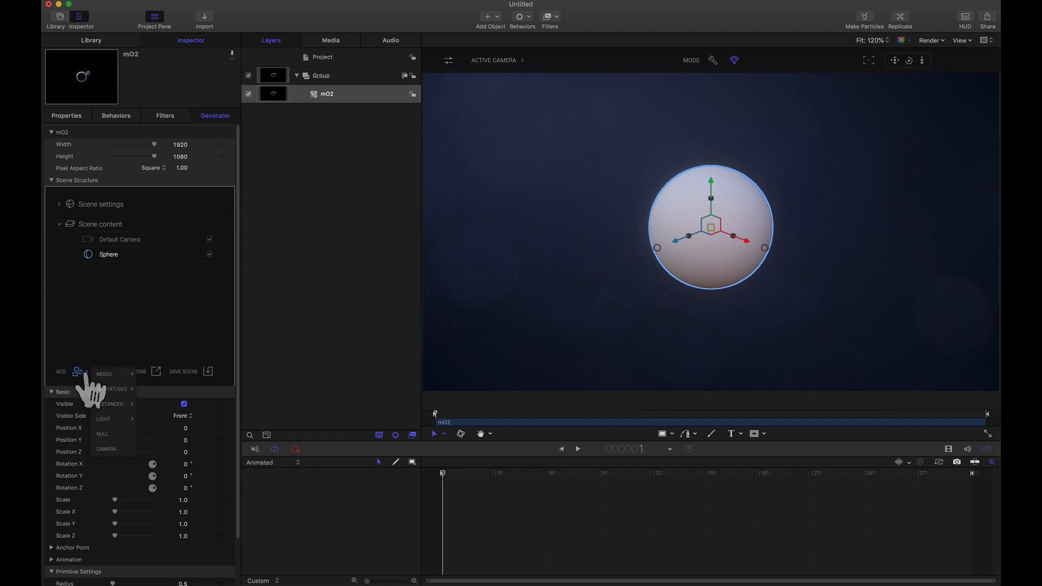
pyautogui.click(147, 408)
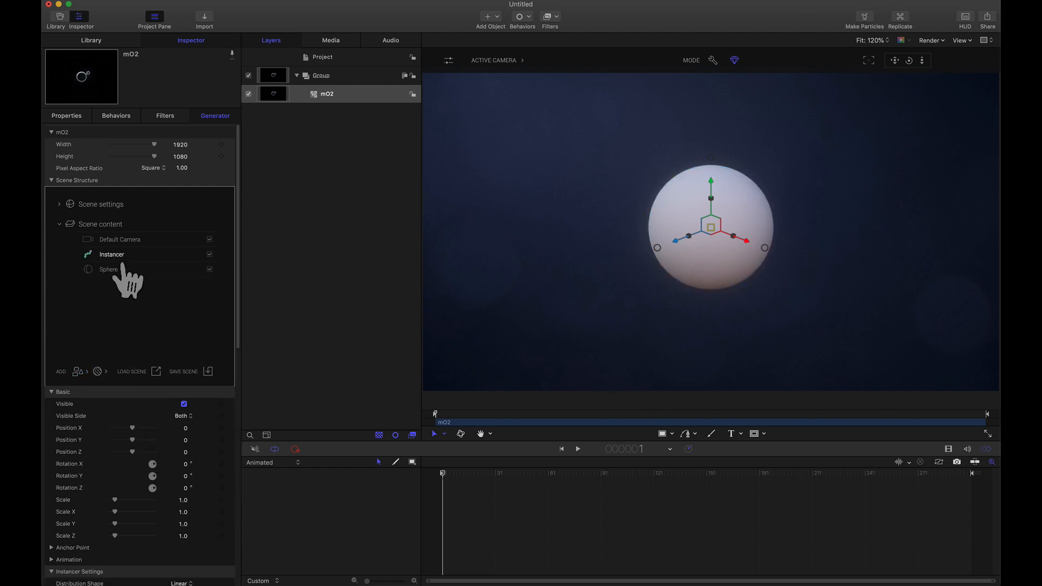
pyautogui.moveTo(110, 269); pyautogui.dragTo(105, 254)
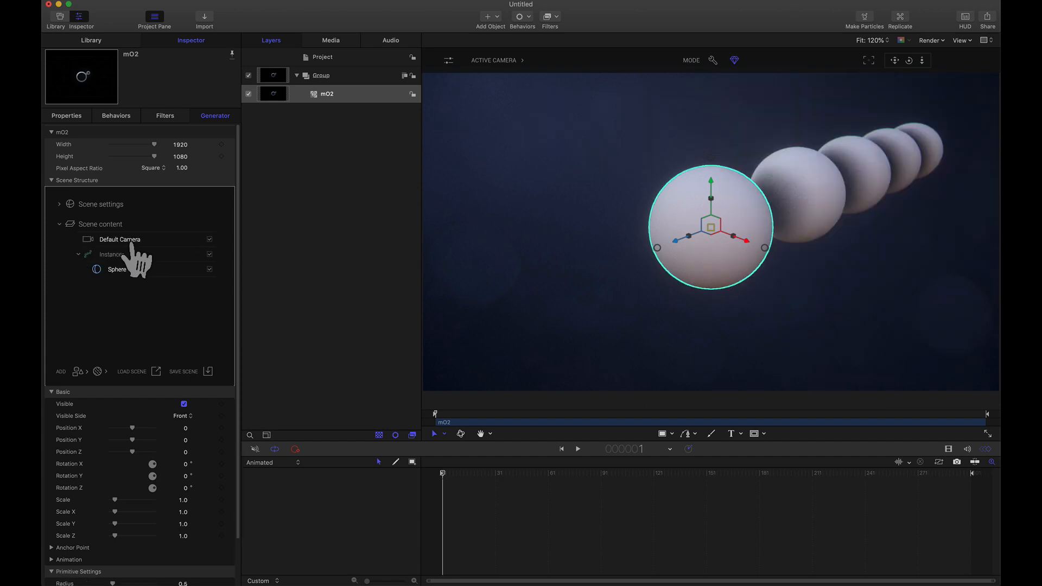
# Move the Default Camera back by setting its Position Z to 5.0.
pyautogui.click(234, 403)
pyautogui.click(241, 400)
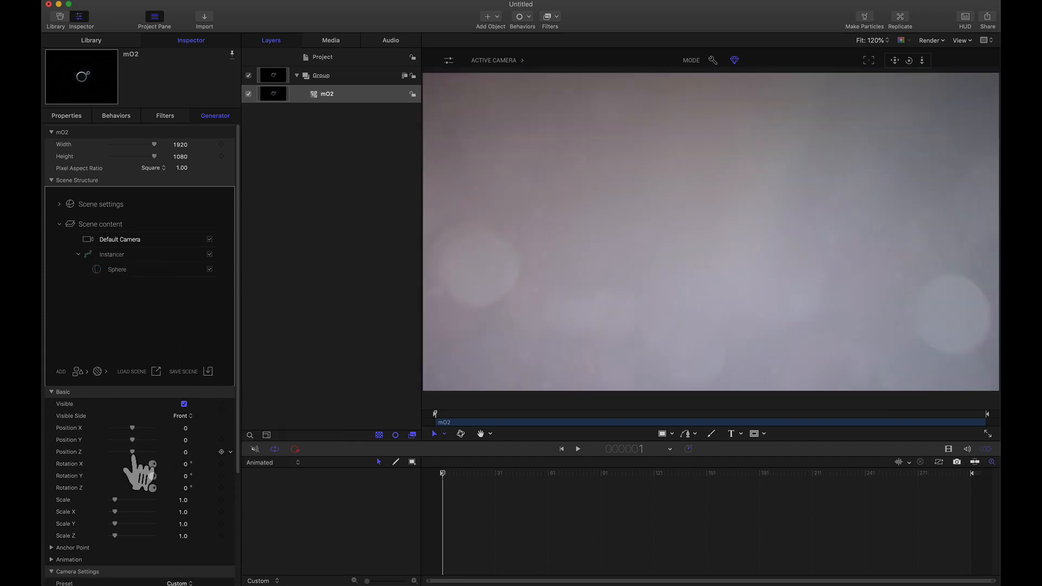
pyautogui.moveTo(135, 452); pyautogui.dragTo(154, 452)
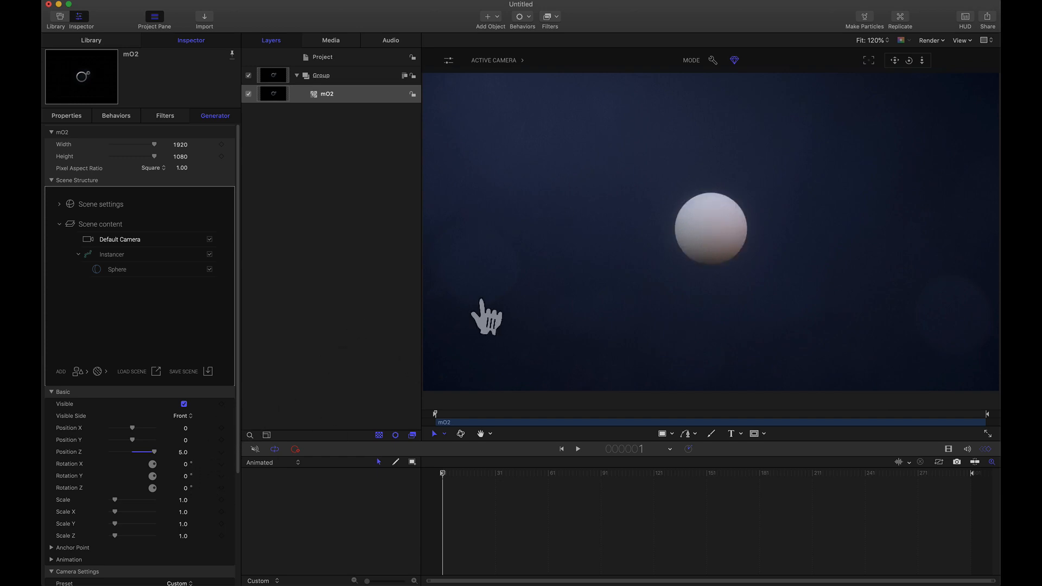
# View the row of spheres in perspective and return to the active camera view.
pyautogui.click(505, 61)
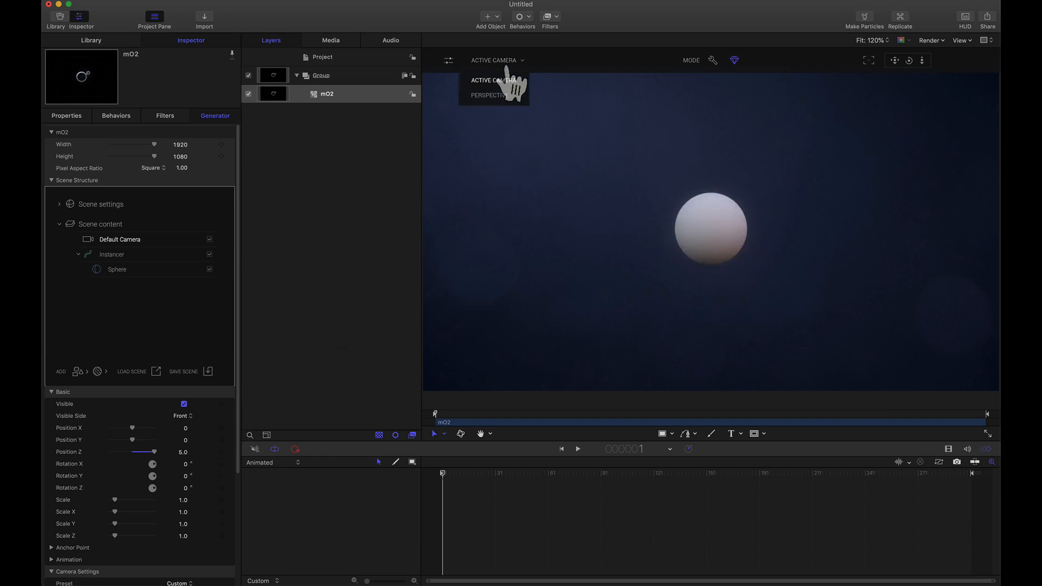
pyautogui.click(500, 100)
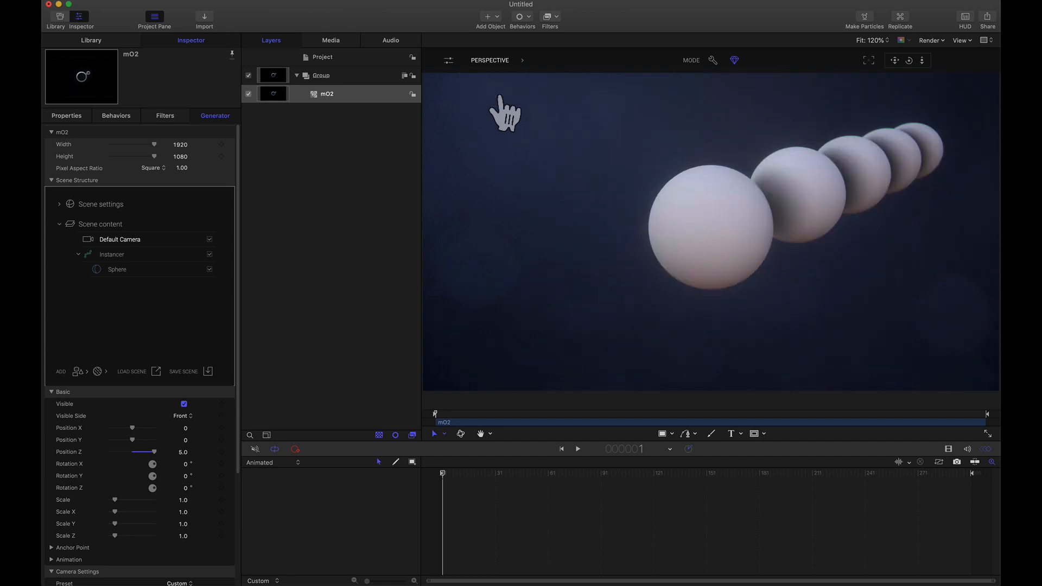
pyautogui.click(491, 60)
pyautogui.click(491, 80)
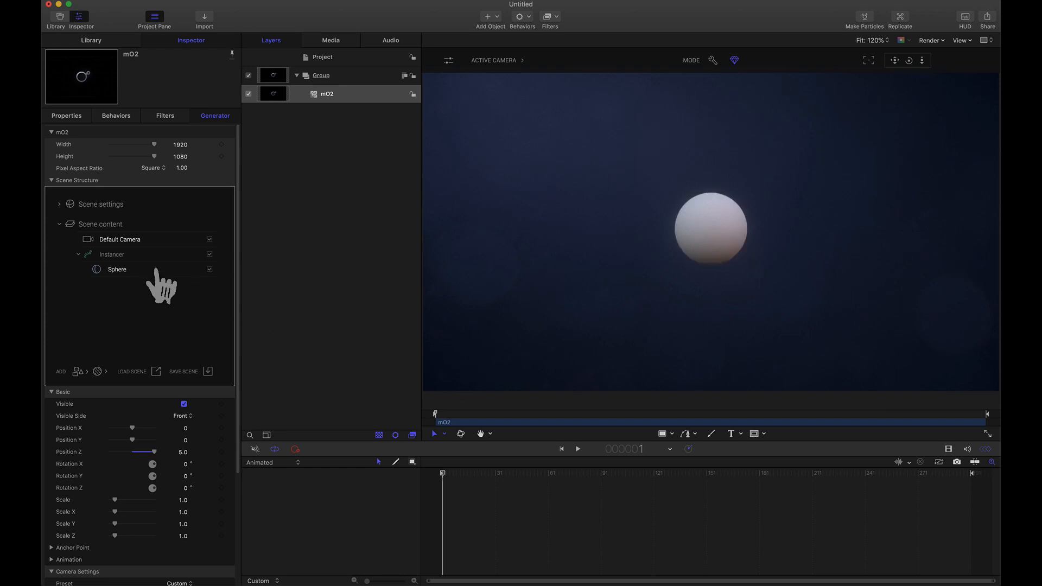
# Set the Instancer's end position to 0 on Z and 5 on X so the spheres spread sideways.
pyautogui.click(112, 255)
pyautogui.scroll(-6, 86, 442)
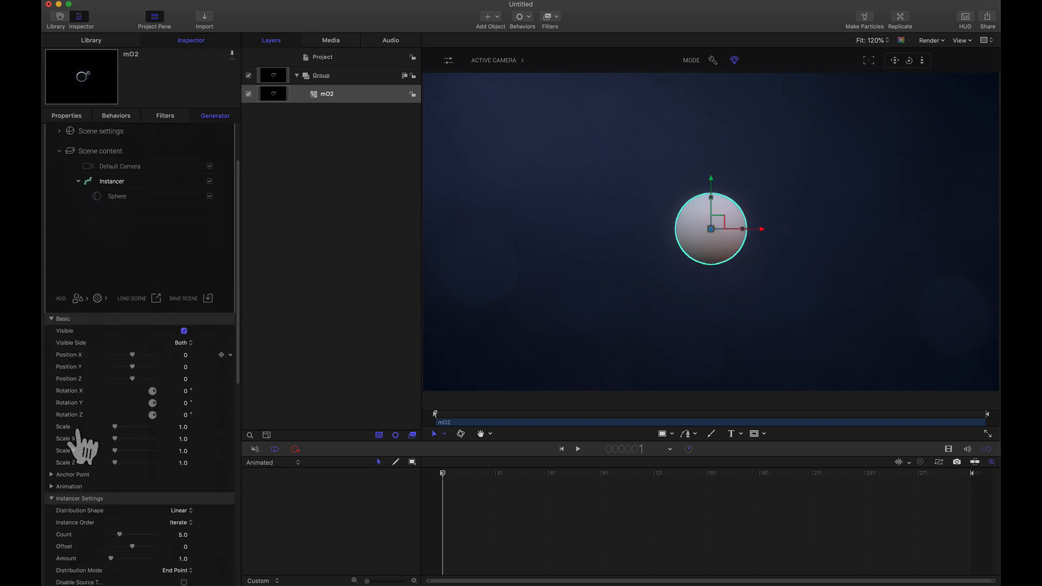
pyautogui.scroll(-1, 82, 445)
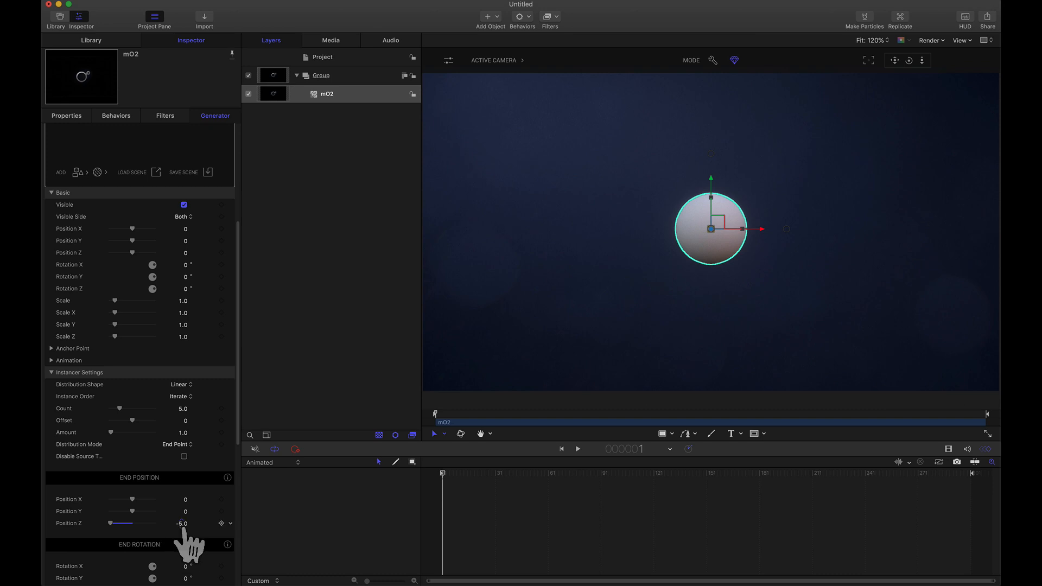
pyautogui.write('0')
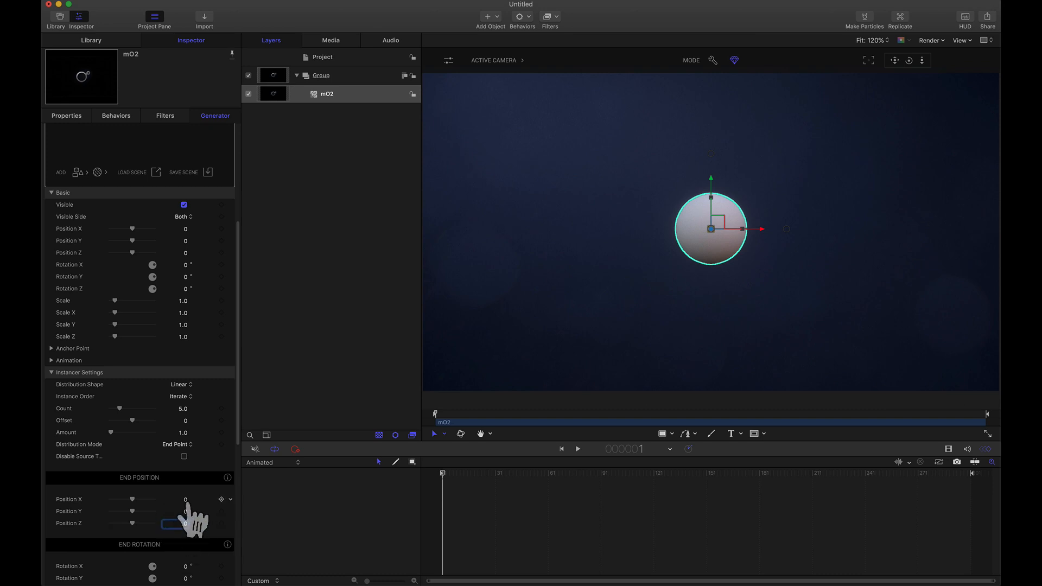
pyautogui.press('Return')
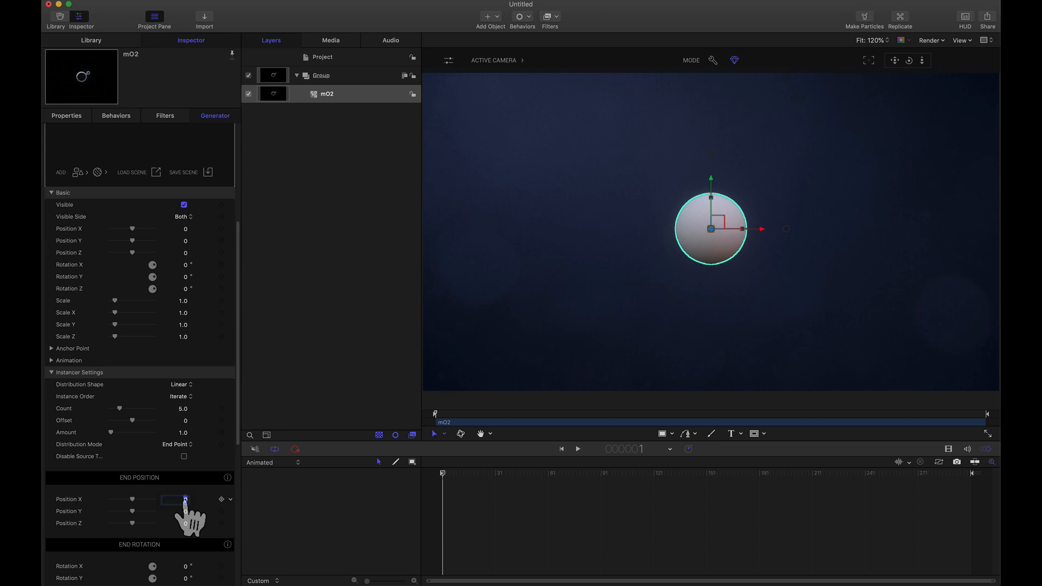
pyautogui.write('5')
pyautogui.press('Return')
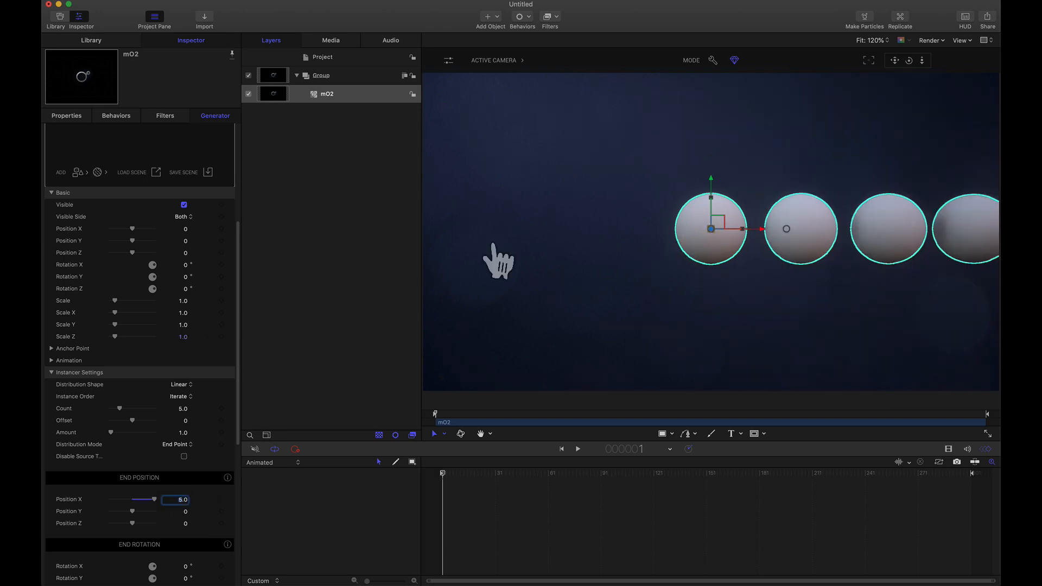
# Pull the Default Camera farther back to a Position Z of 12.85.
pyautogui.scroll(5, 216, 291)
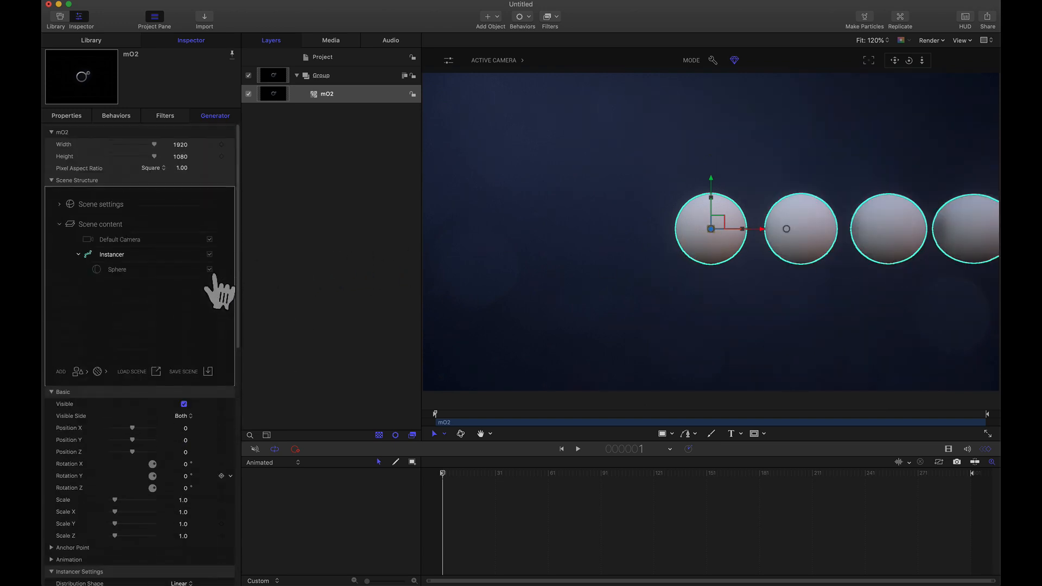
pyautogui.click(120, 240)
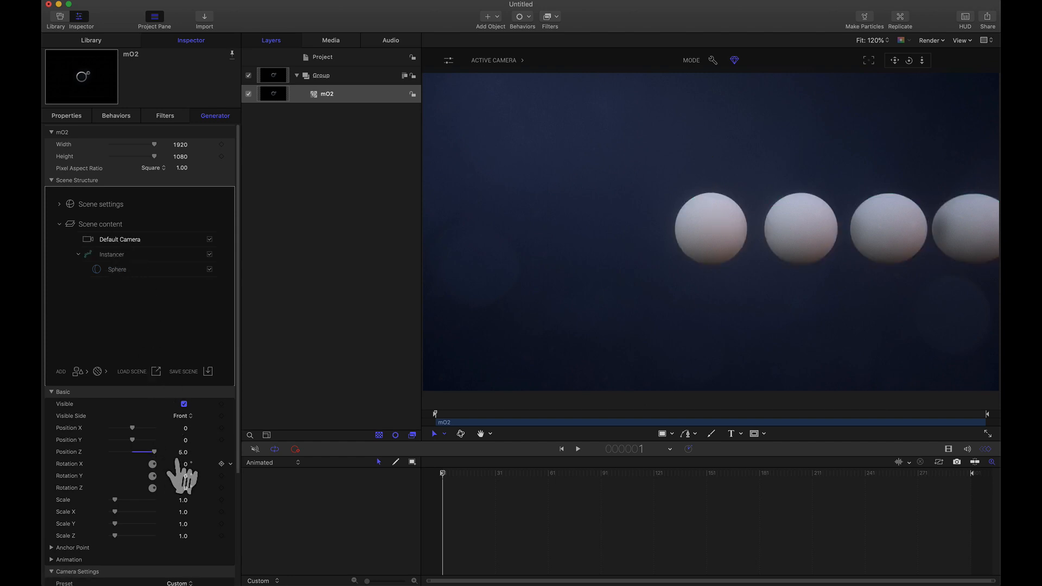
pyautogui.moveTo(182, 466); pyautogui.dragTo(607, 369)
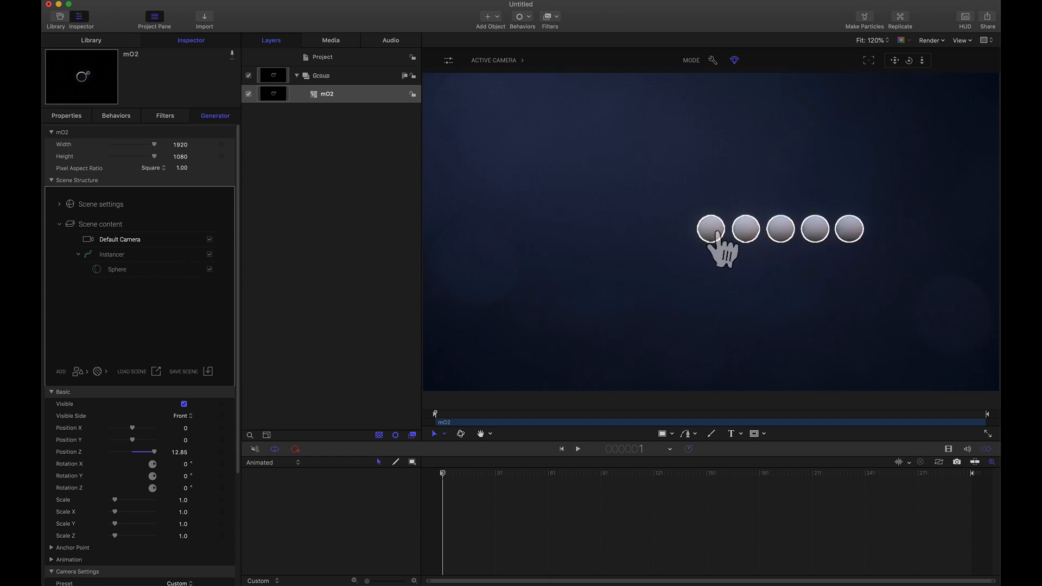
# Set the Instancer's count to 10 and its end Position X to 10.
pyautogui.click(117, 254)
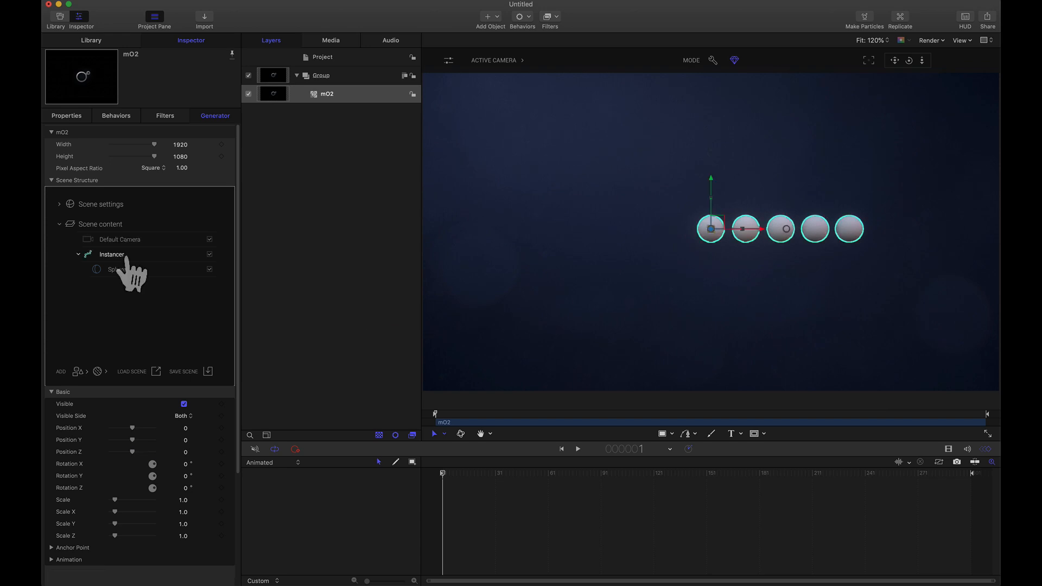
pyautogui.scroll(-4, 176, 516)
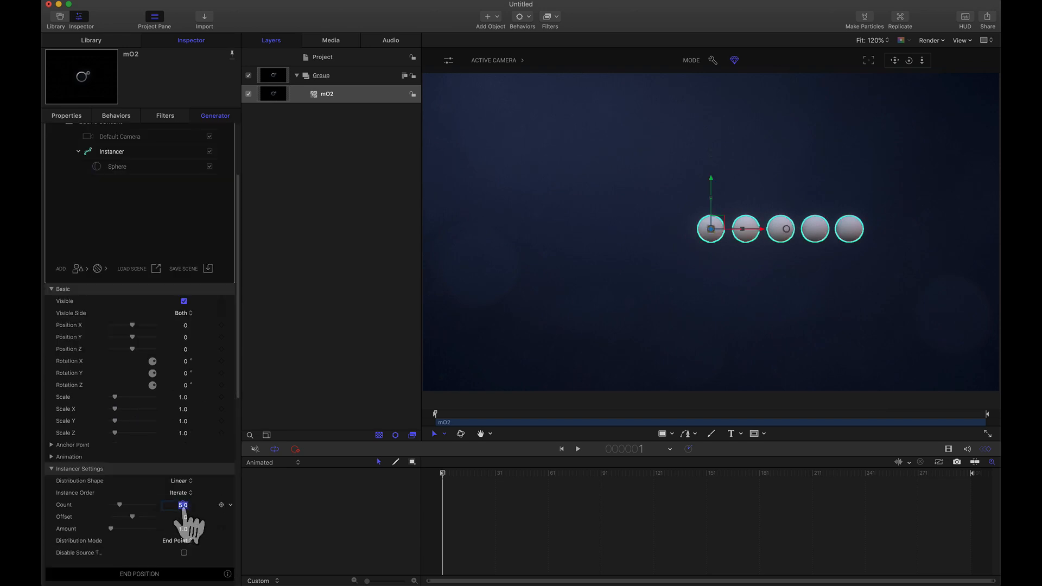
pyautogui.write('10')
pyautogui.press('Return')
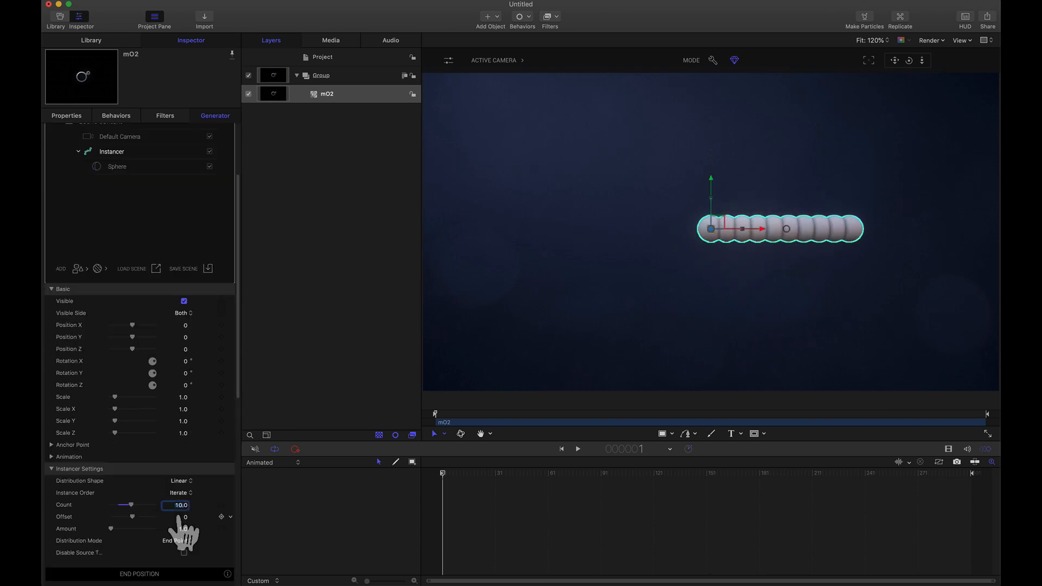
pyautogui.scroll(-4, 182, 532)
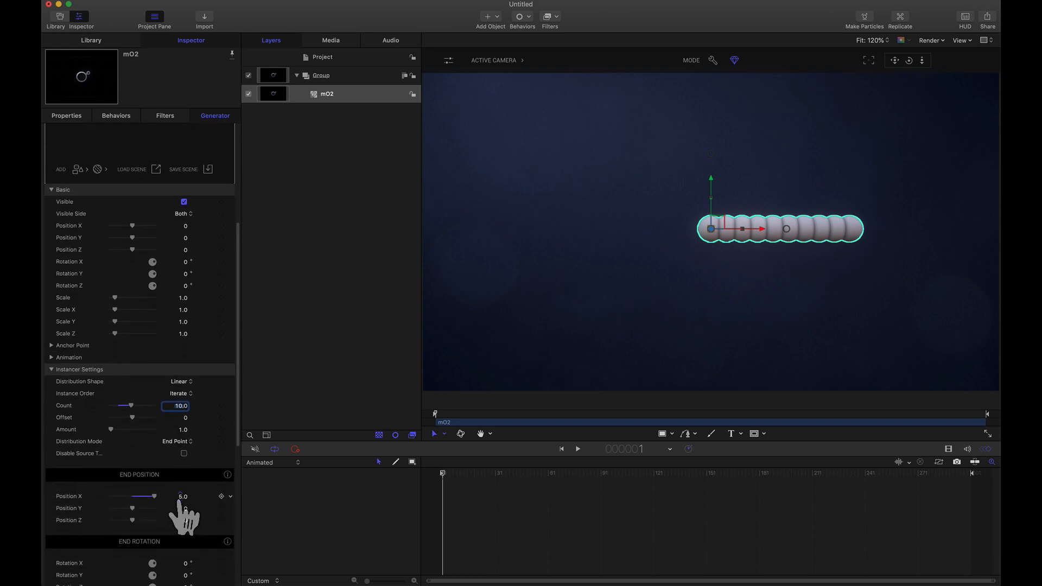
pyautogui.write('10')
pyautogui.press('Return')
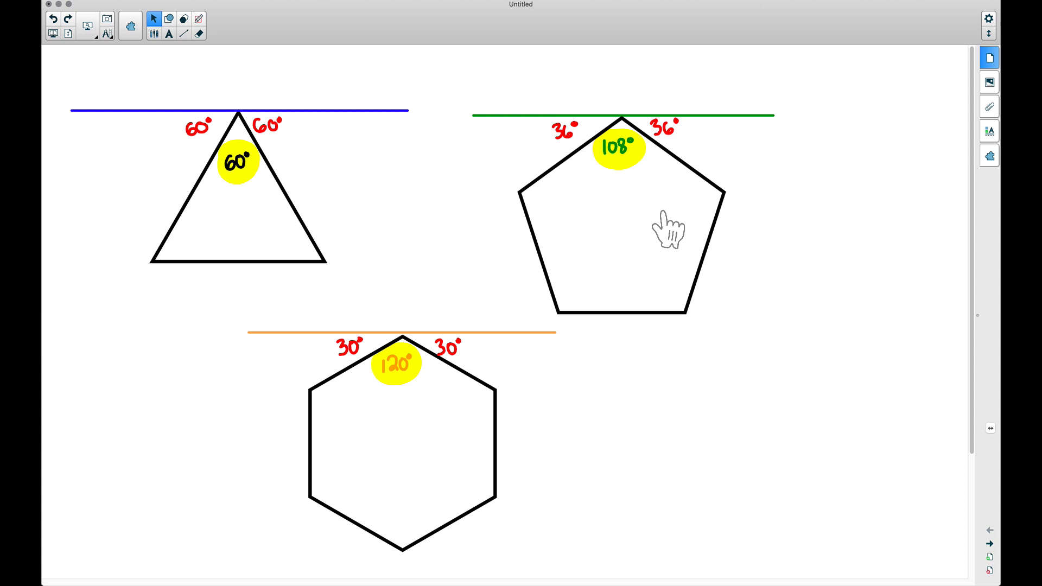
# In the polygon diagram app, calculate the pentagon's interior angle sum with the launcher expression (5-2)*180.
pyautogui.hotkey('alt', 'space')
pyautogui.write('(5')
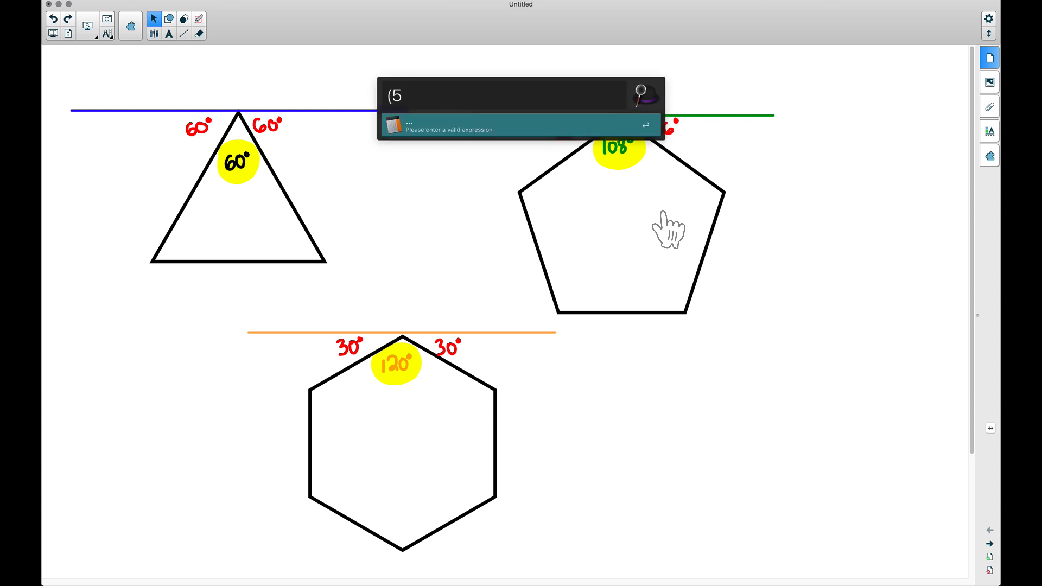
pyautogui.write('-2)*180')
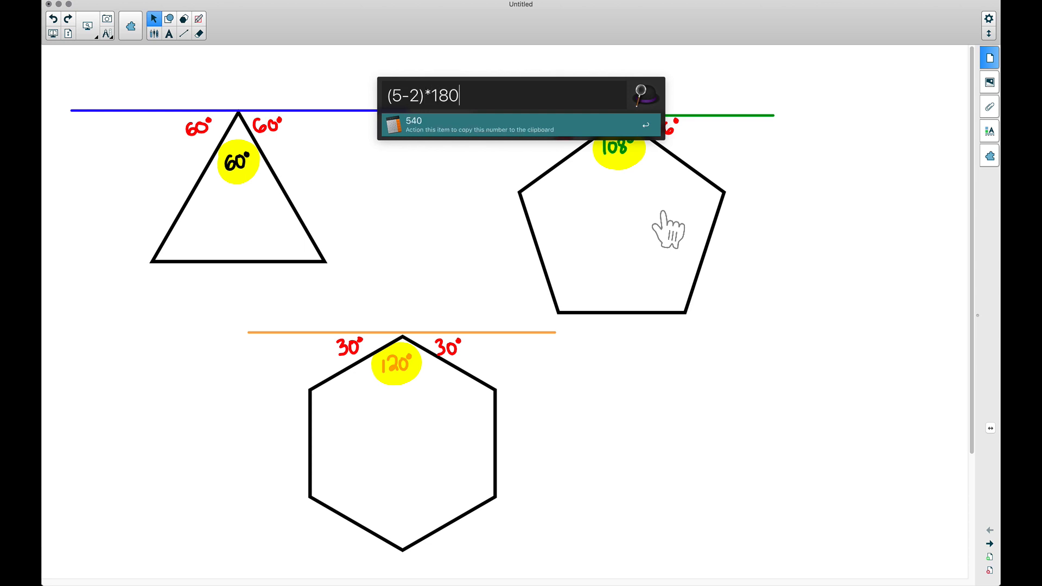
# Move the launcher clear of the pentagon and calculate one interior angle with the expression (5-2)*180/5.
pyautogui.press('super+a')
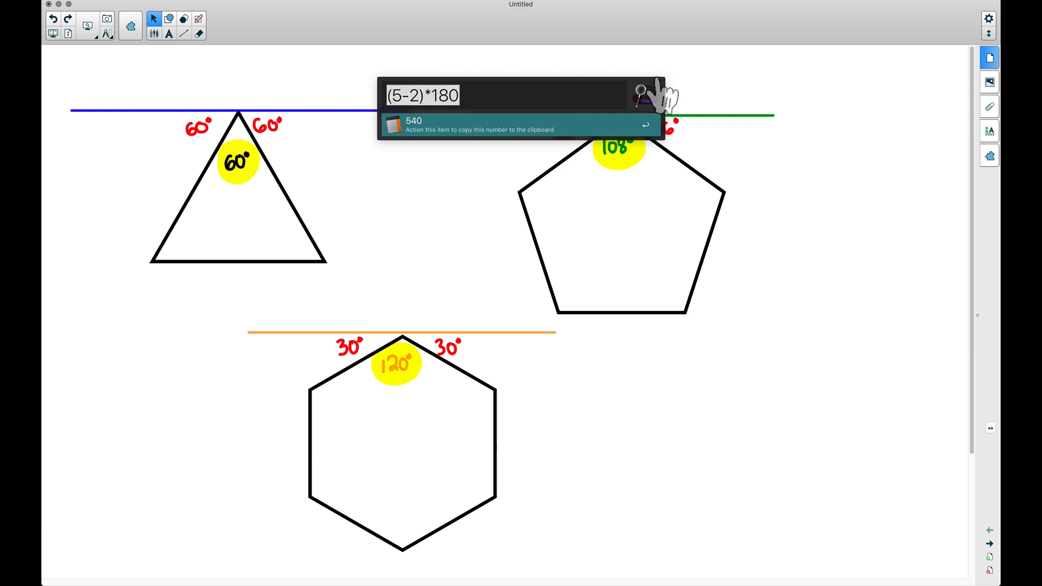
pyautogui.moveTo(661, 139); pyautogui.dragTo(567, 95)
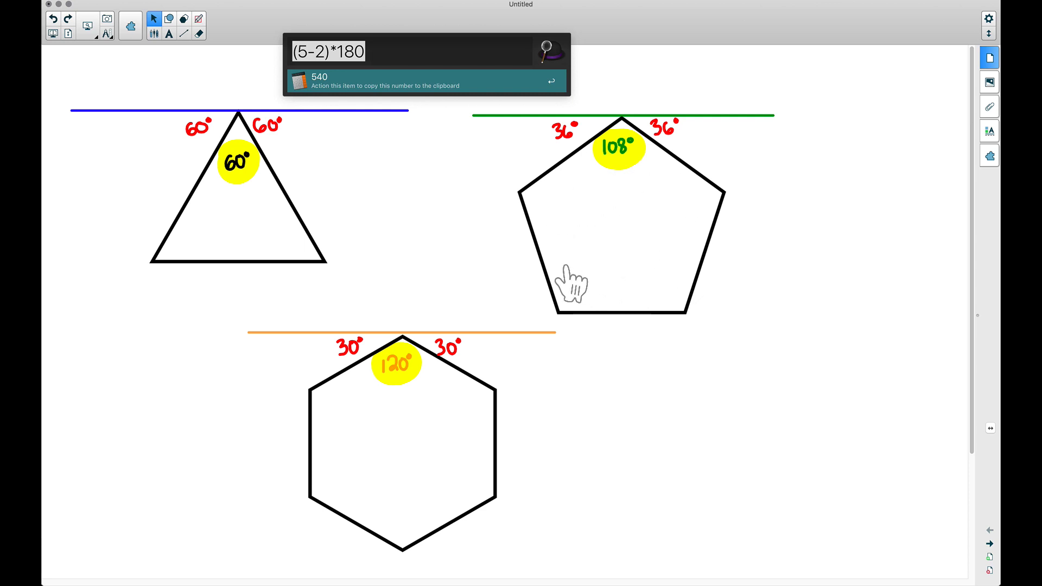
pyautogui.click(427, 49)
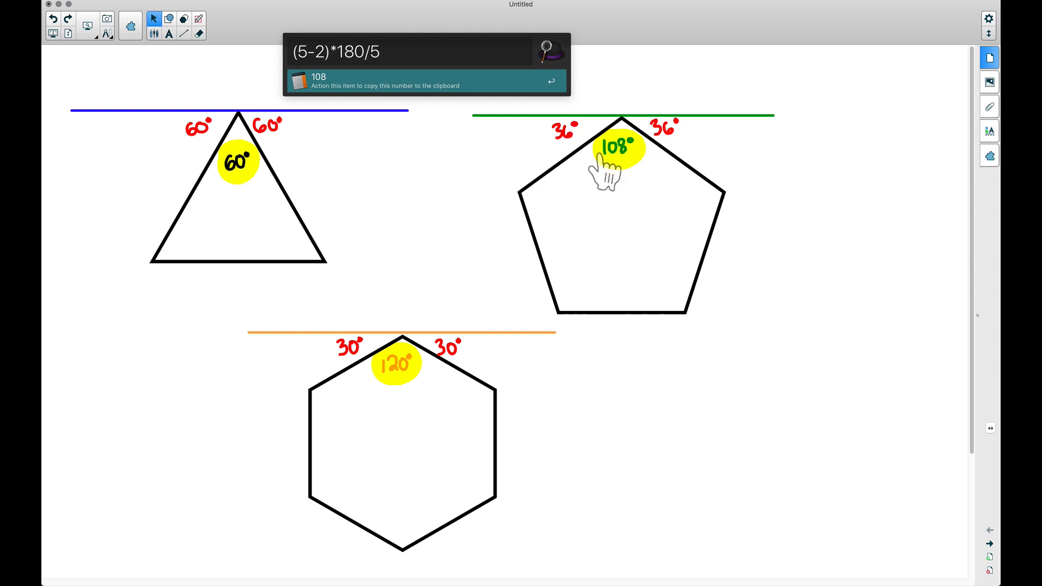
pyautogui.moveTo(374, 49); pyautogui.dragTo(255, 47)
pyautogui.write('18')
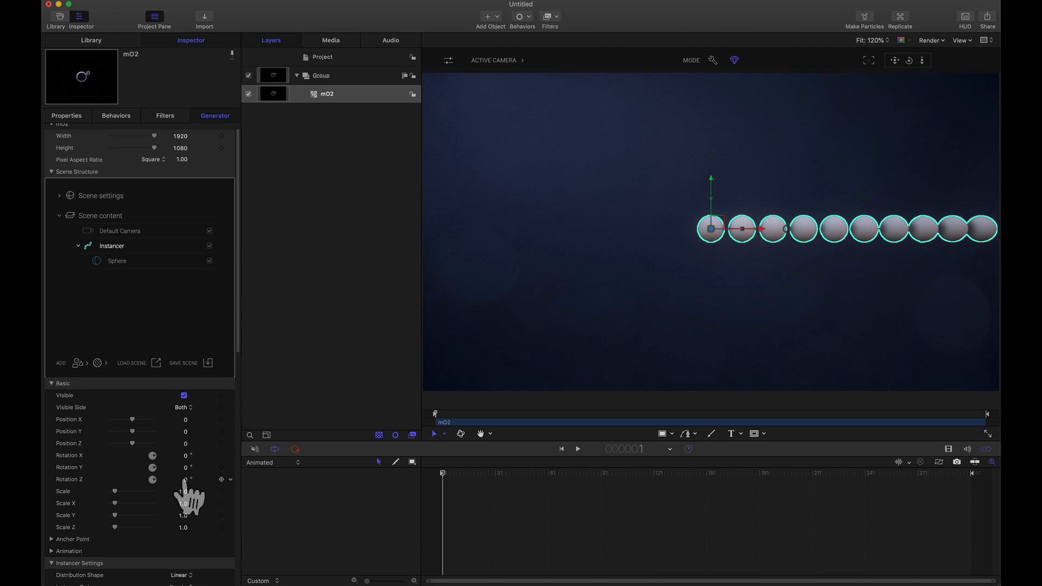
# In Motion, rotate the Instancer to -36 degrees on Z and set the Default Camera's Position Z to 20.
pyautogui.moveTo(185, 481)
pyautogui.mouseDown()
pyautogui.moveTo(196, 480)
pyautogui.moveTo(174, 481)
pyautogui.moveTo(183, 481)
pyautogui.mouseUp()
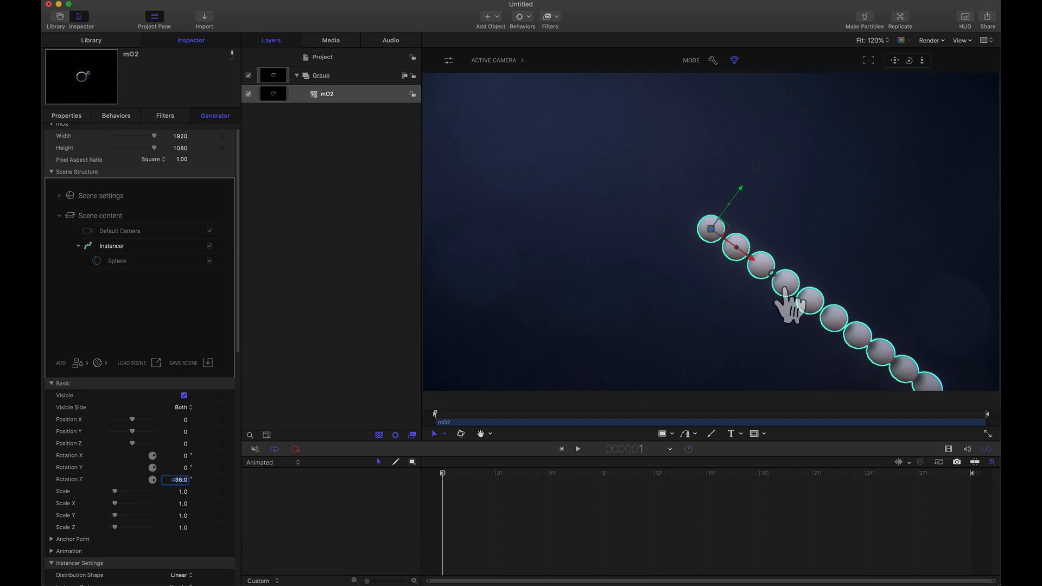
pyautogui.click(120, 231)
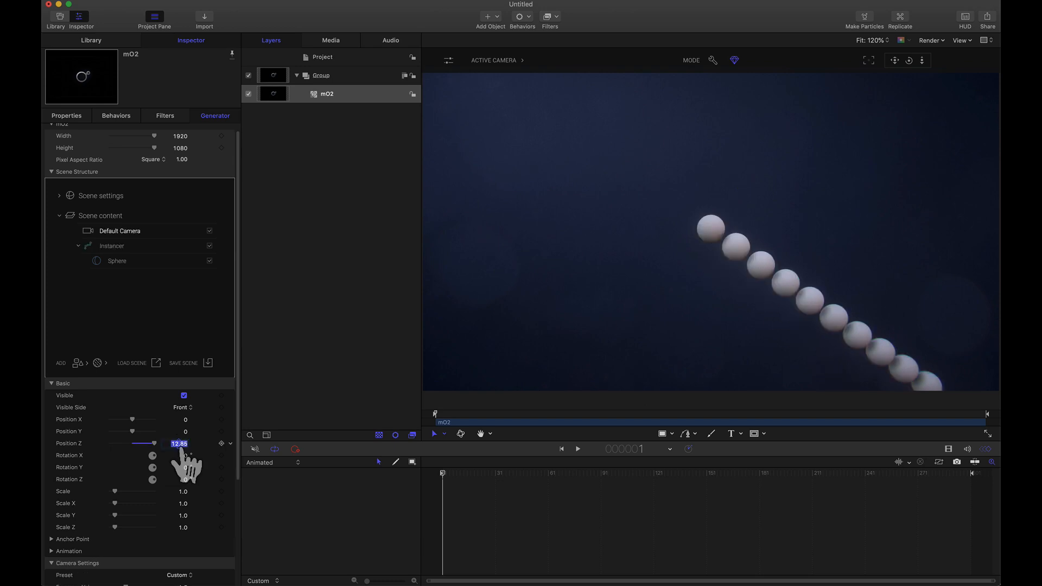
pyautogui.press('Return')
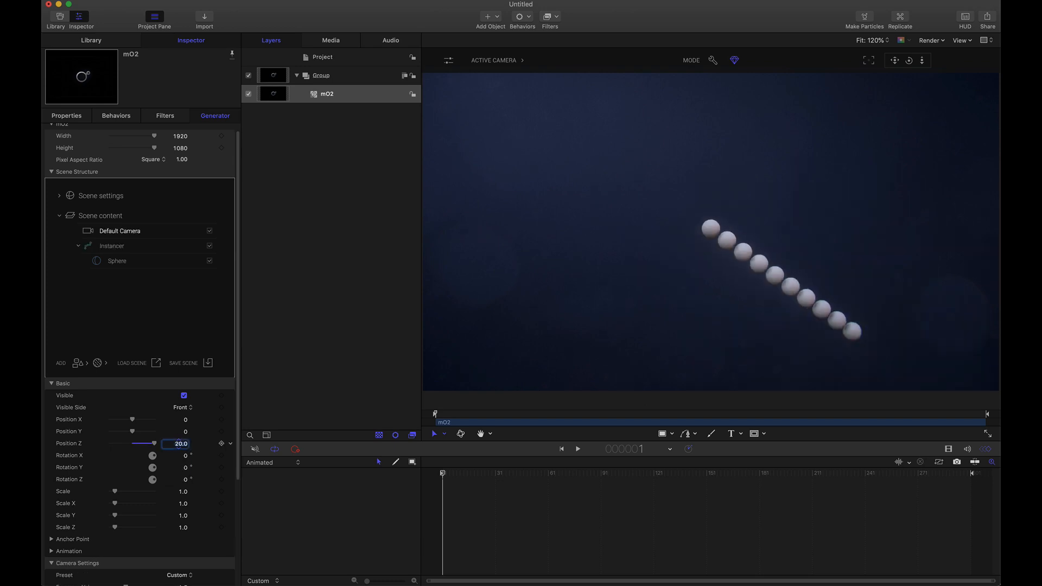
# Raise the Instancer's row of spheres to a Position Y of 6.87.
pyautogui.click(112, 246)
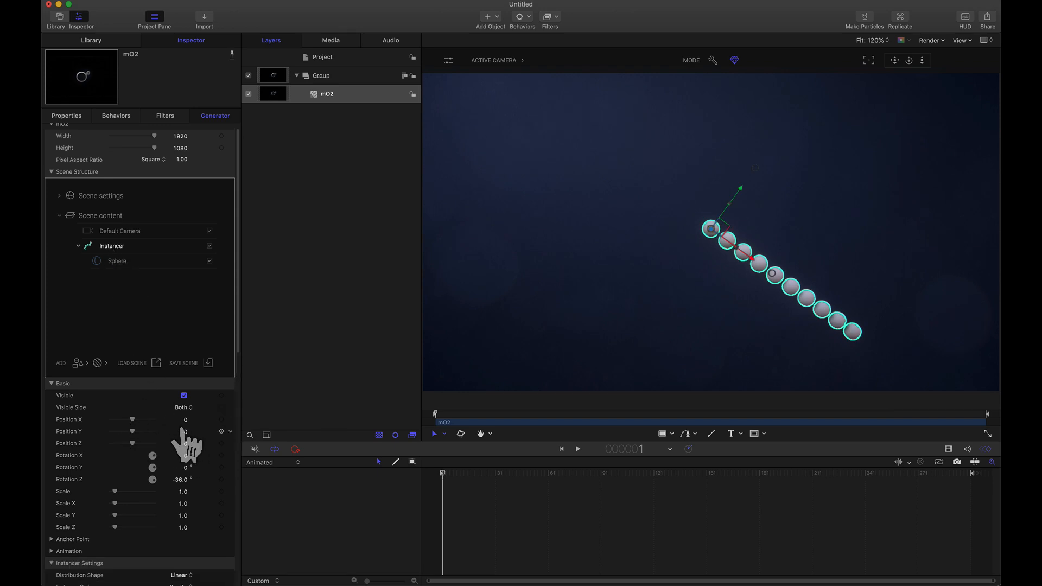
pyautogui.moveTo(185, 438); pyautogui.dragTo(218, 437)
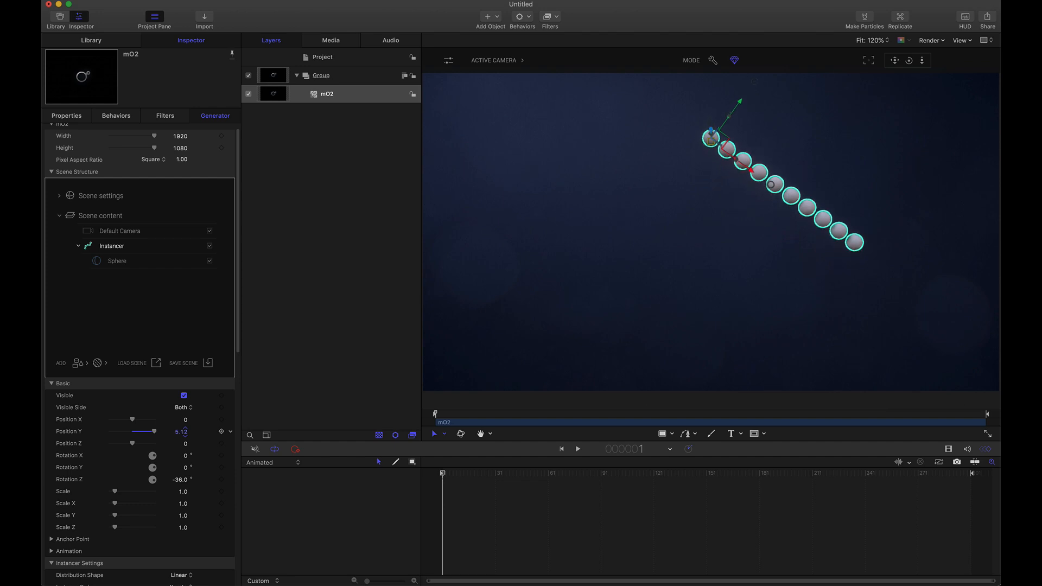
pyautogui.click(737, 128)
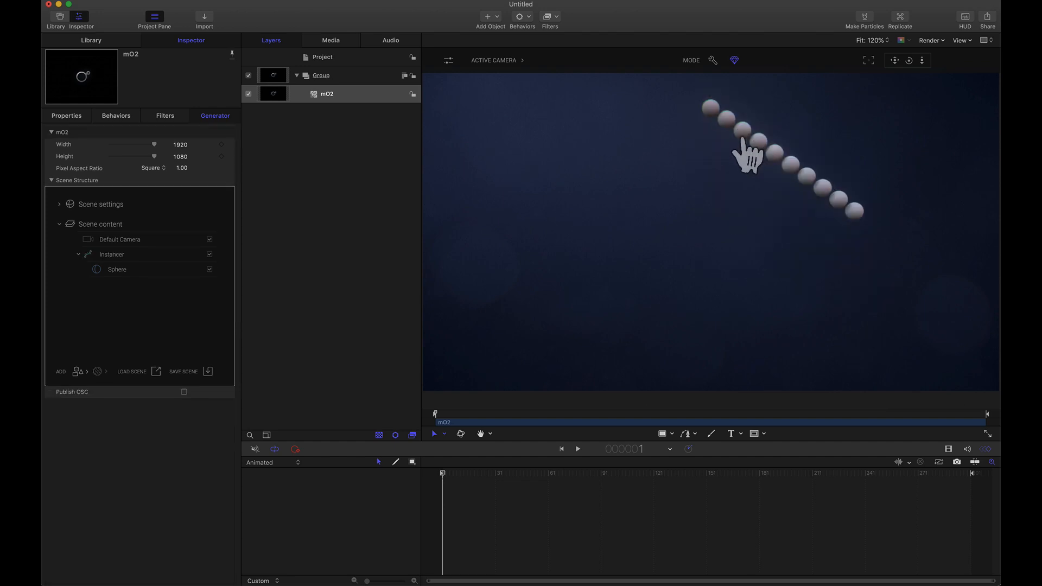
# Duplicate the Instancer together with its sphere to make the second side of the pentagon.
pyautogui.click(104, 255)
pyautogui.rightClick(107, 261)
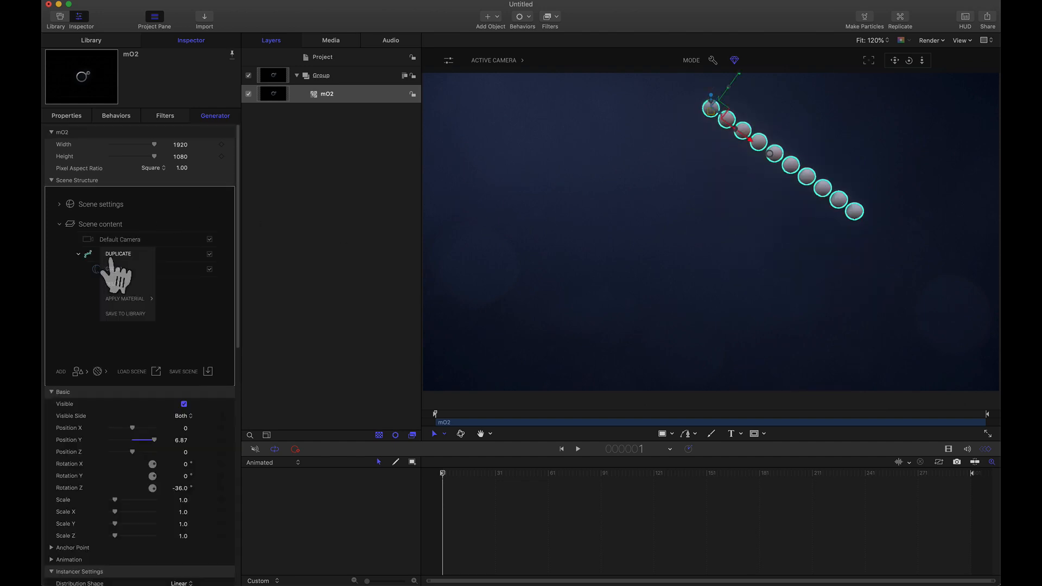
pyautogui.click(130, 290)
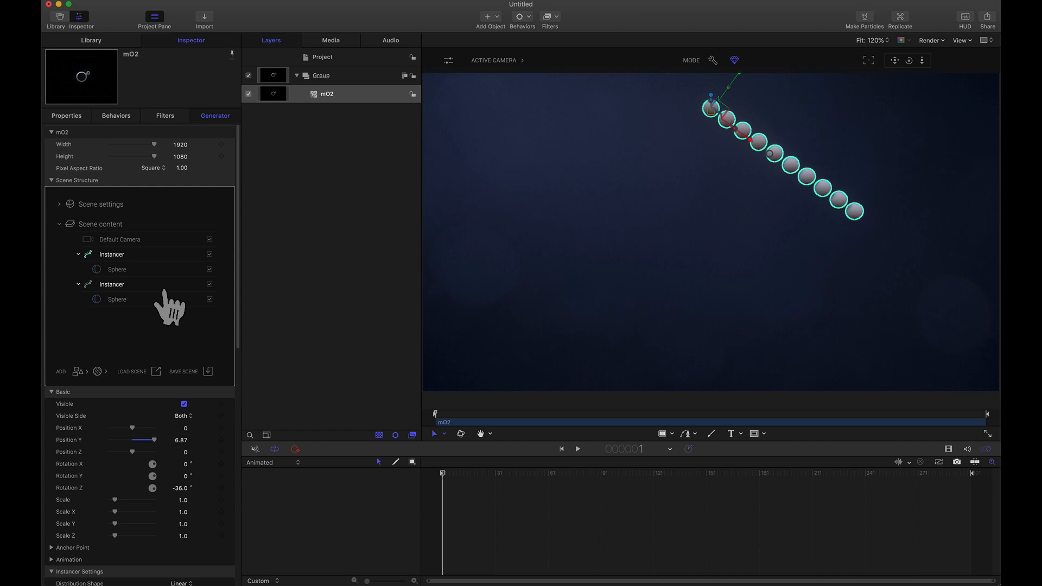
# Align the first listed Instancer's anchor point to the right end of the row with Set Right.
pyautogui.moveTo(164, 290); pyautogui.dragTo(106, 265)
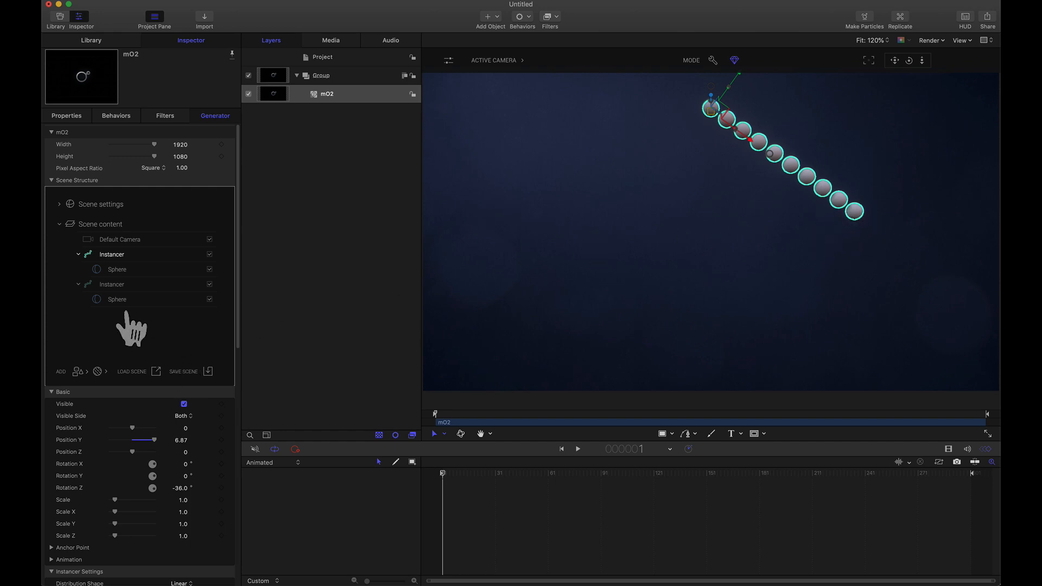
pyautogui.scroll(-3, 110, 481)
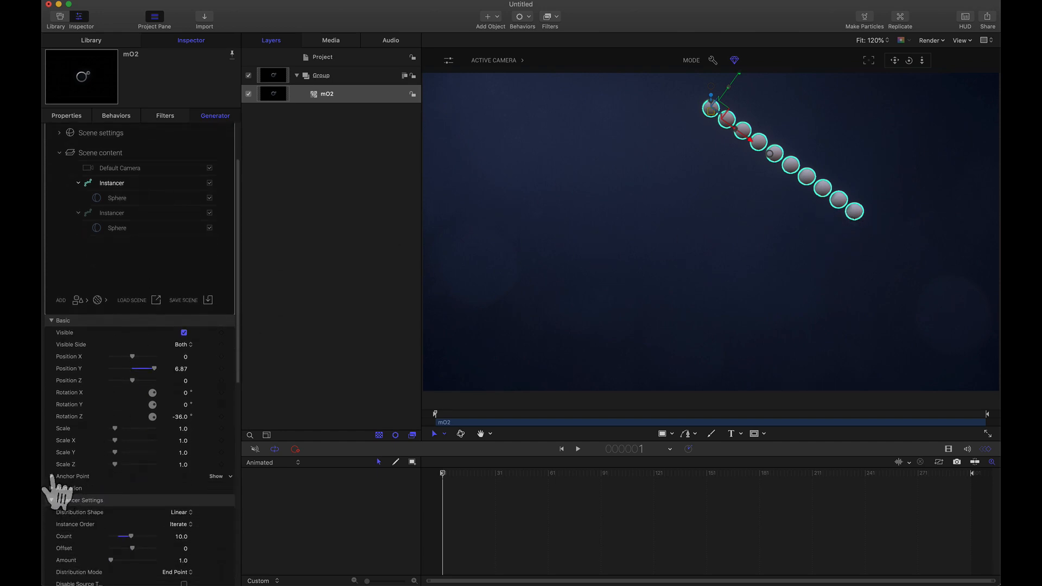
pyautogui.click(51, 476)
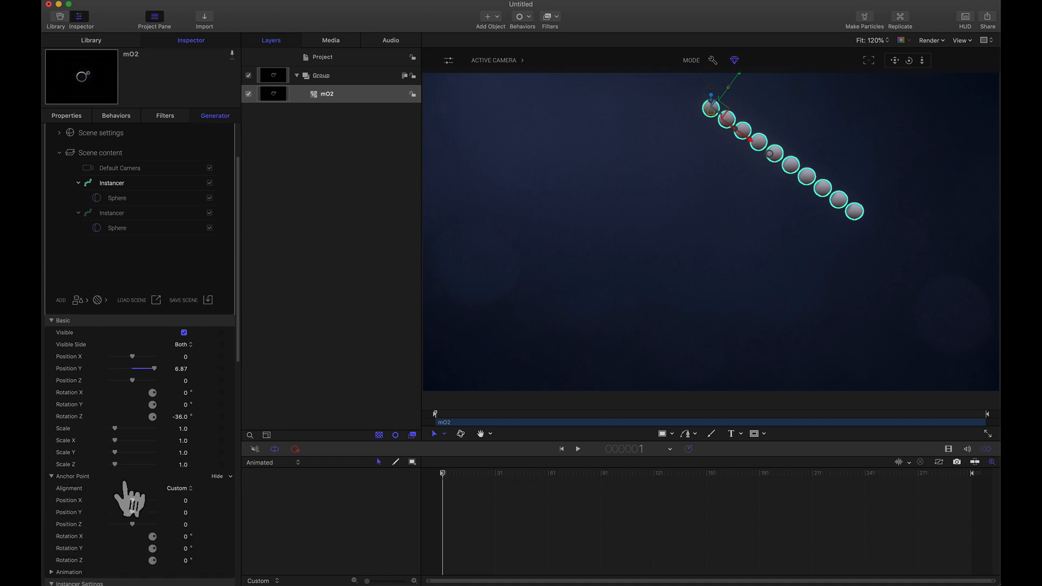
pyautogui.click(179, 488)
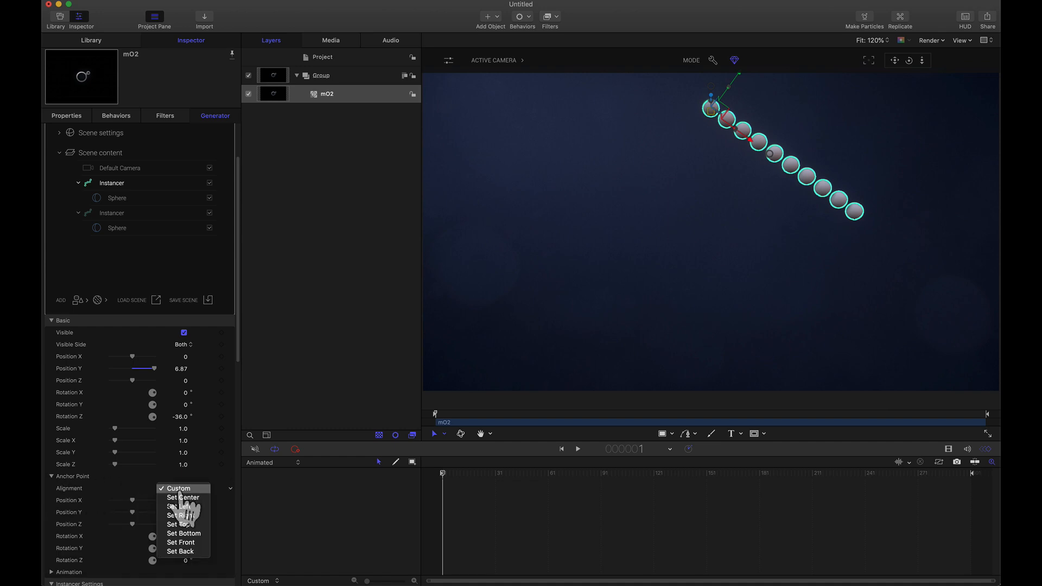
pyautogui.click(183, 515)
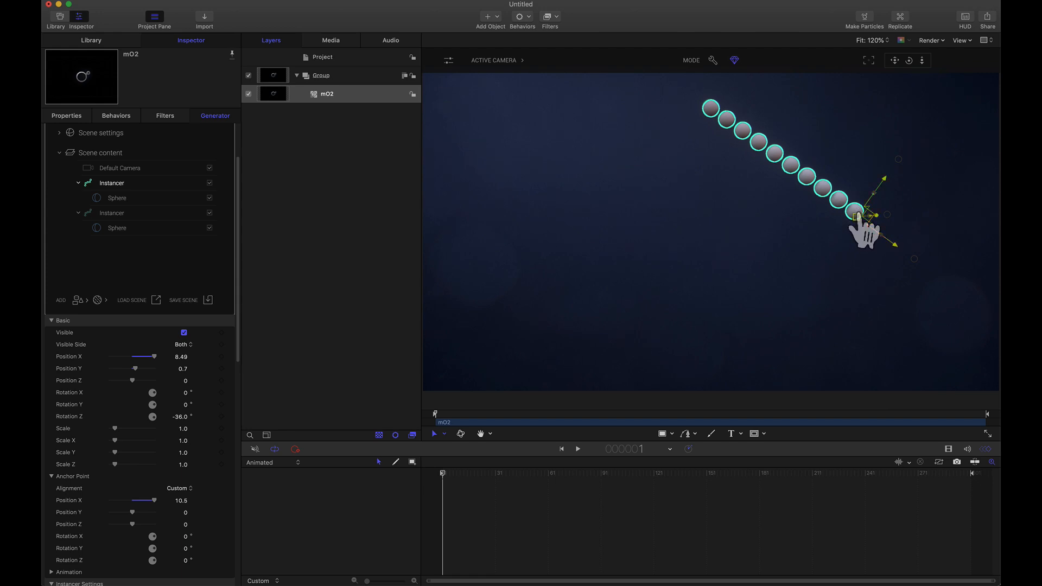
# Switch to the Perspective view and examine where the anchor sits on the last sphere, including the sphere's primitive settings.
pyautogui.click(494, 61)
pyautogui.click(500, 99)
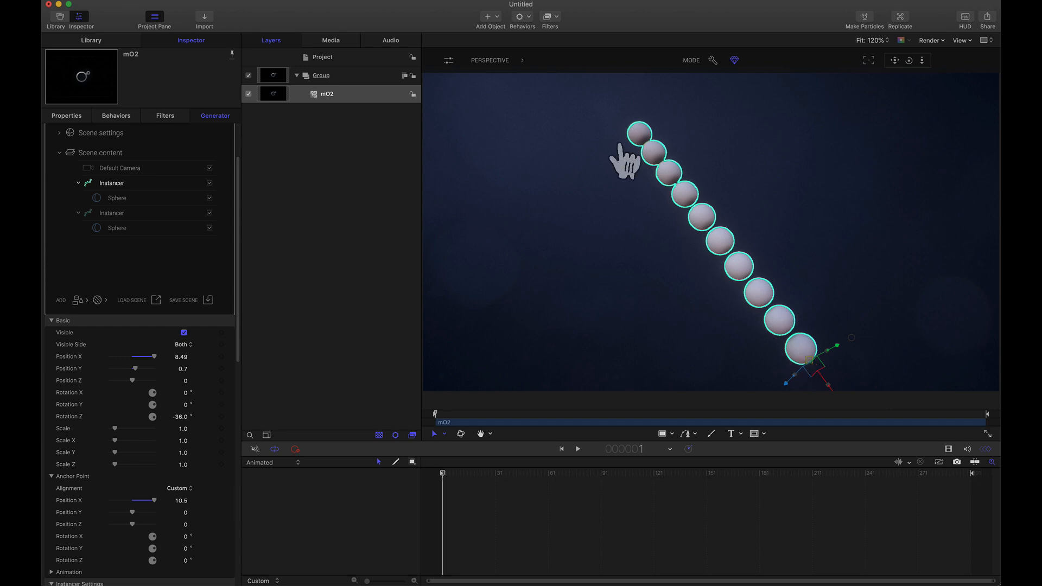
pyautogui.click(118, 198)
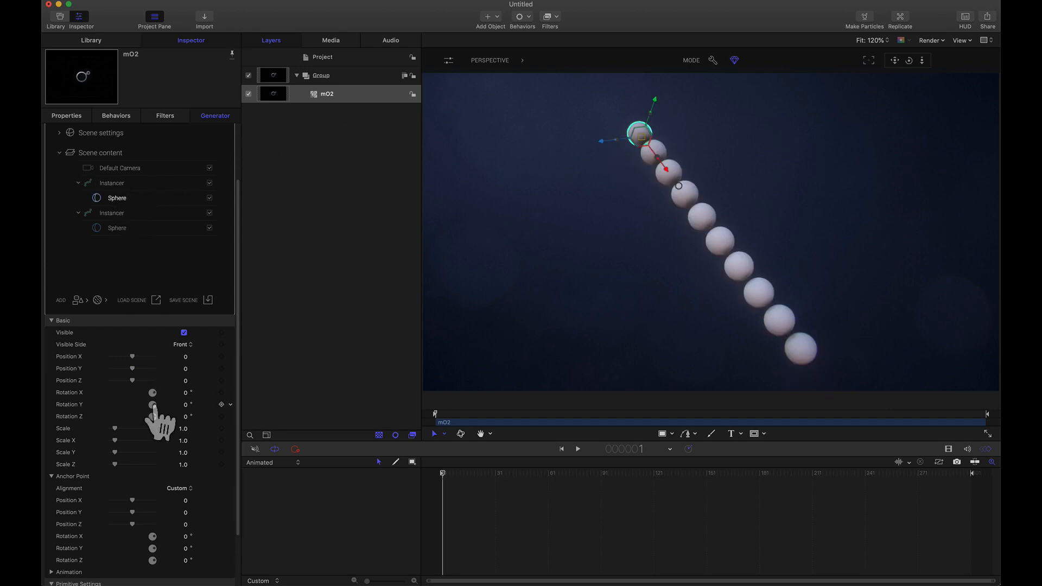
pyautogui.scroll(-3, 158, 419)
pyautogui.scroll(-1, 156, 423)
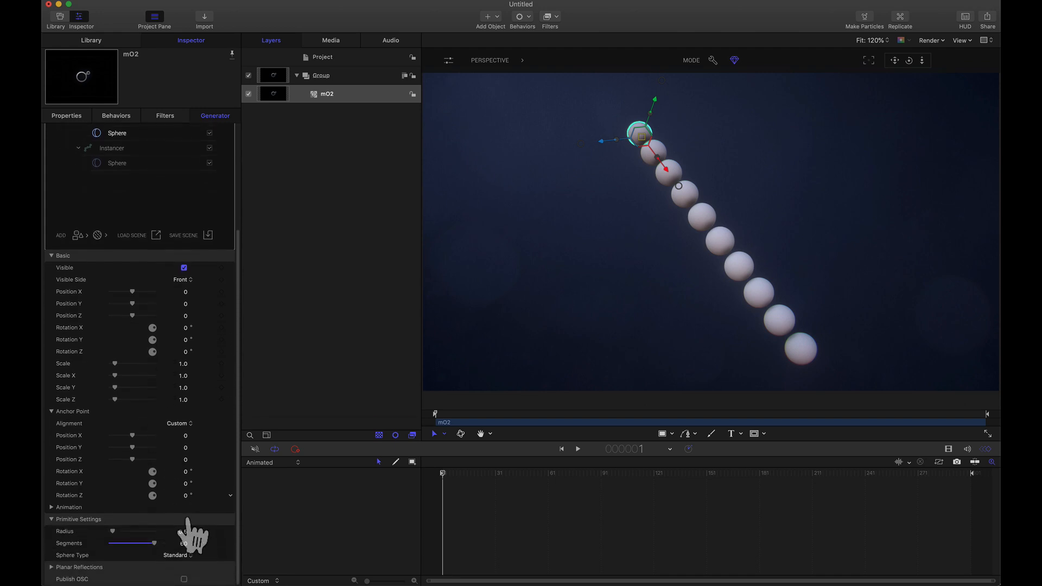
pyautogui.scroll(5, 111, 209)
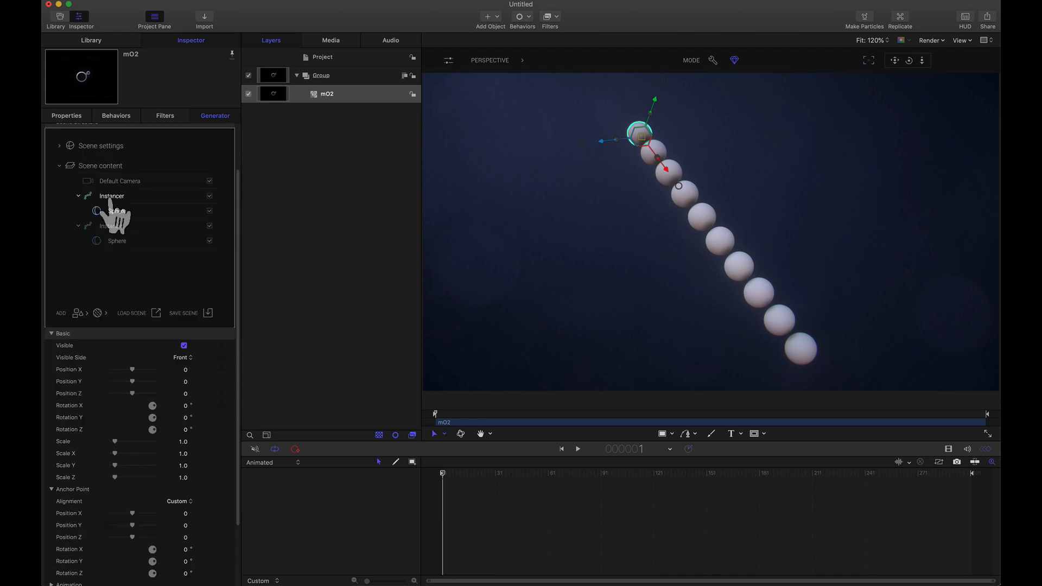
pyautogui.click(111, 197)
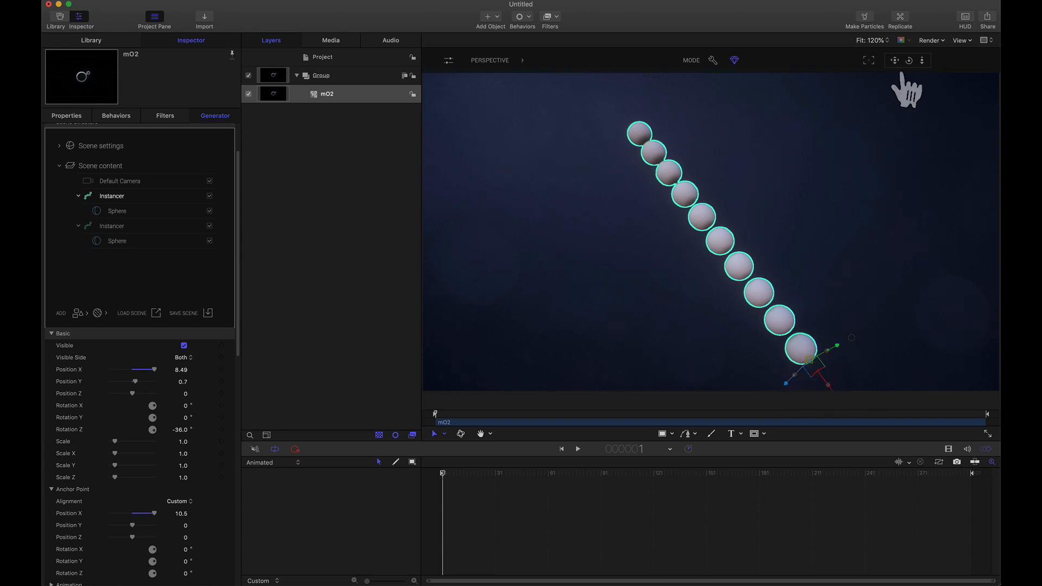
pyautogui.moveTo(922, 61); pyautogui.dragTo(867, 21)
pyautogui.moveTo(922, 61); pyautogui.dragTo(958, 61)
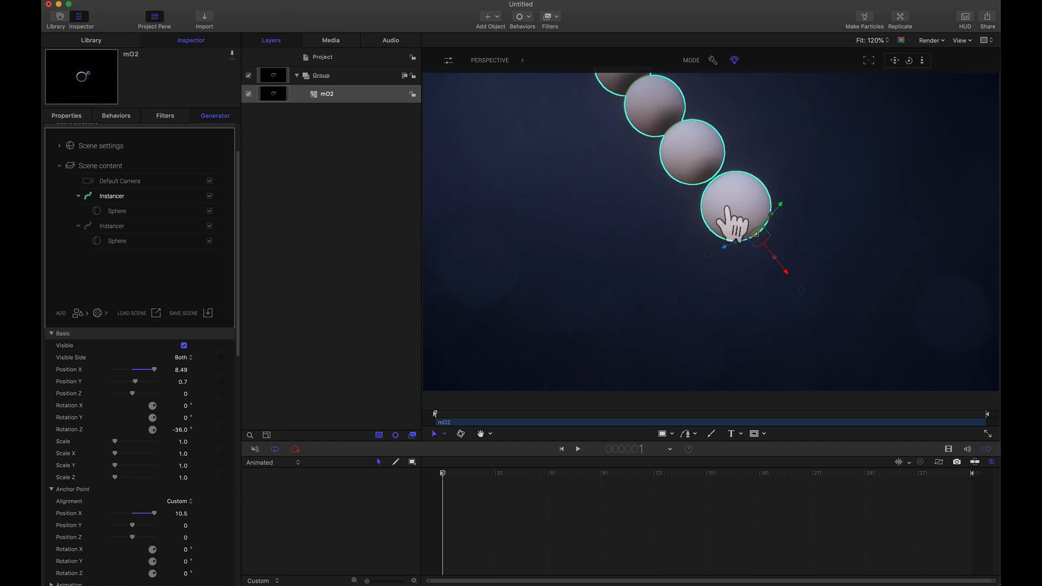
# Set the Instancer's Anchor Point Position X to 10 and return to the Active Camera view.
pyautogui.scroll(-5, 182, 407)
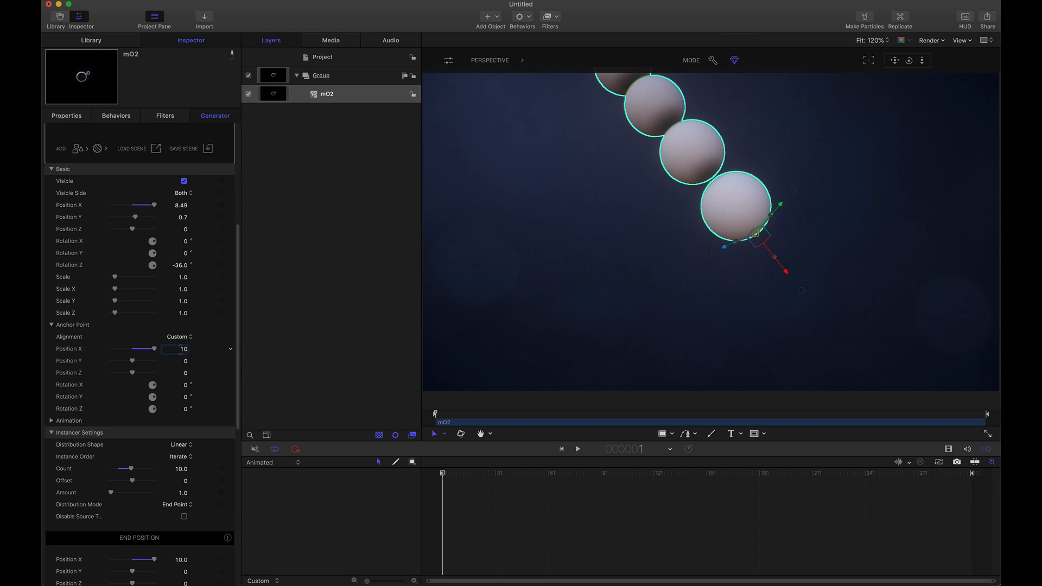
pyautogui.press('Return')
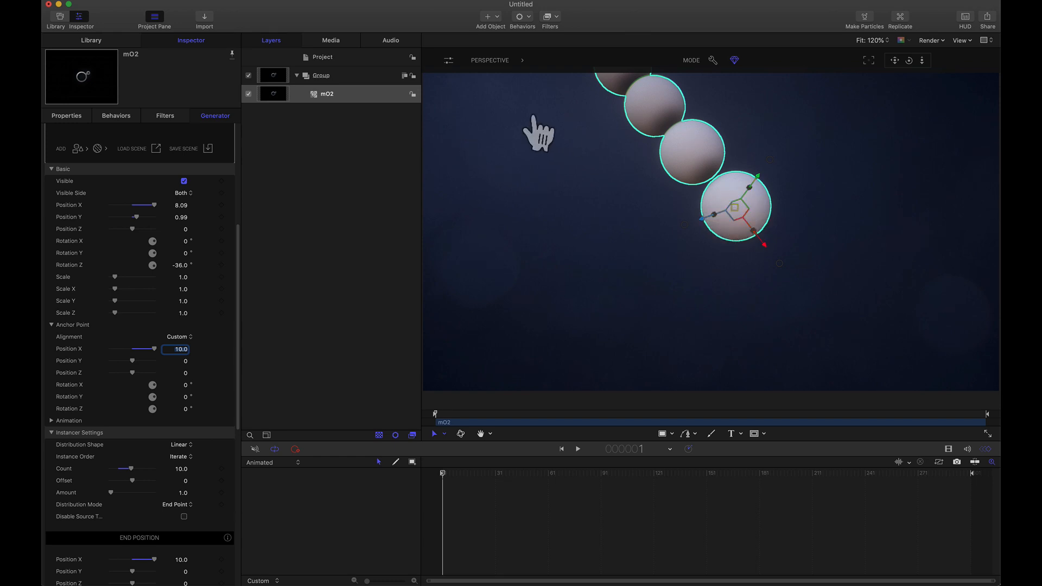
pyautogui.click(494, 61)
pyautogui.click(494, 81)
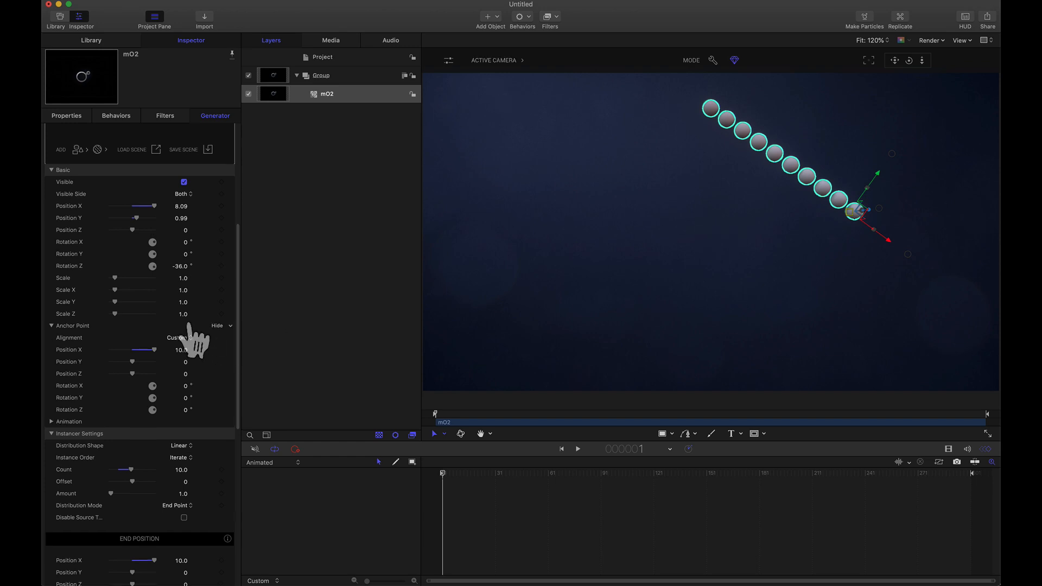
# Try pivoting the first listed Instancer about its end sphere with Rotation Z values of -30 and -18 degrees.
pyautogui.scroll(10, 181, 340)
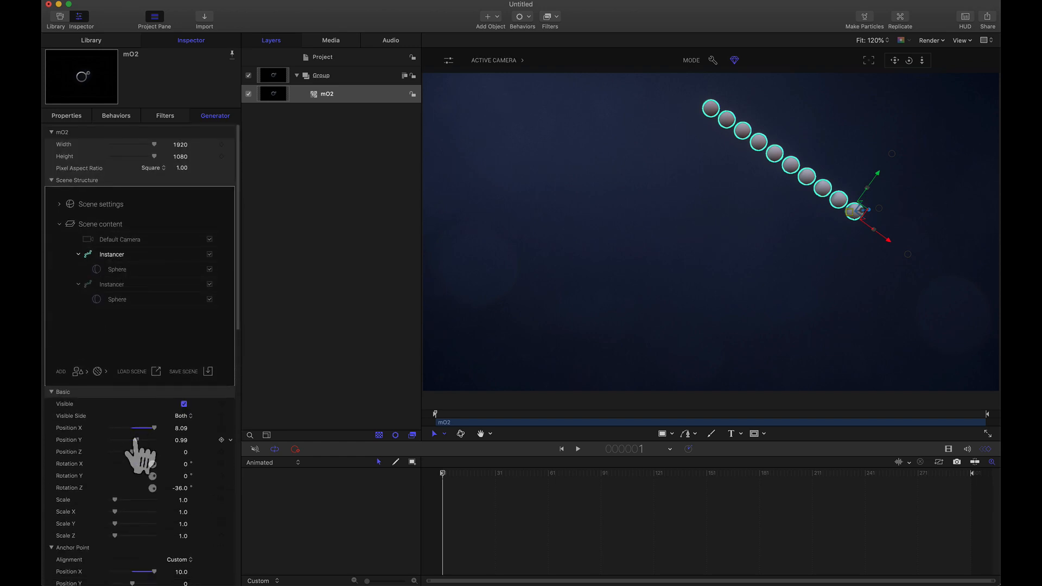
pyautogui.scroll(-4, 140, 457)
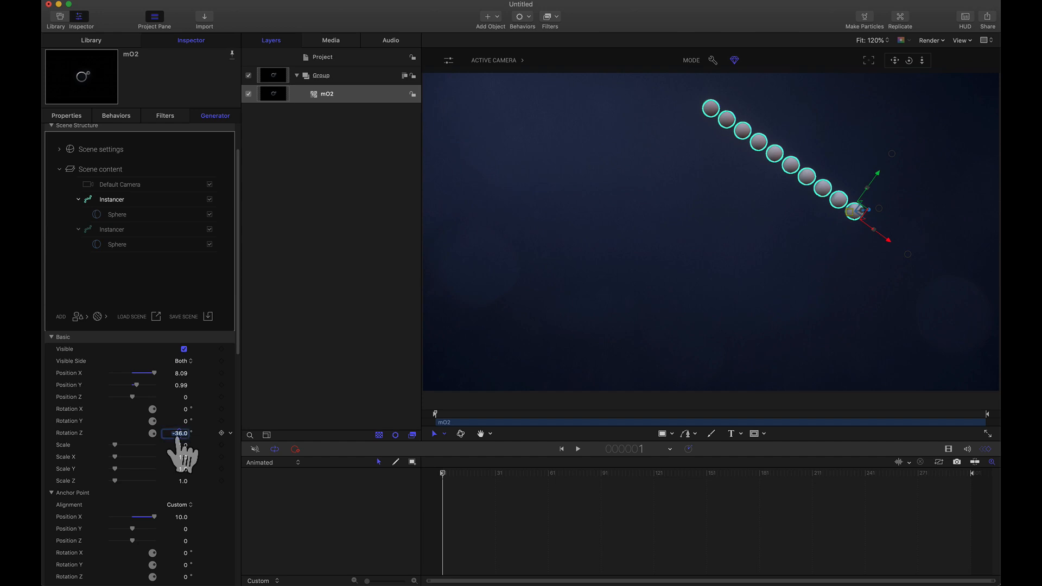
pyautogui.moveTo(177, 437); pyautogui.dragTo(179, 433)
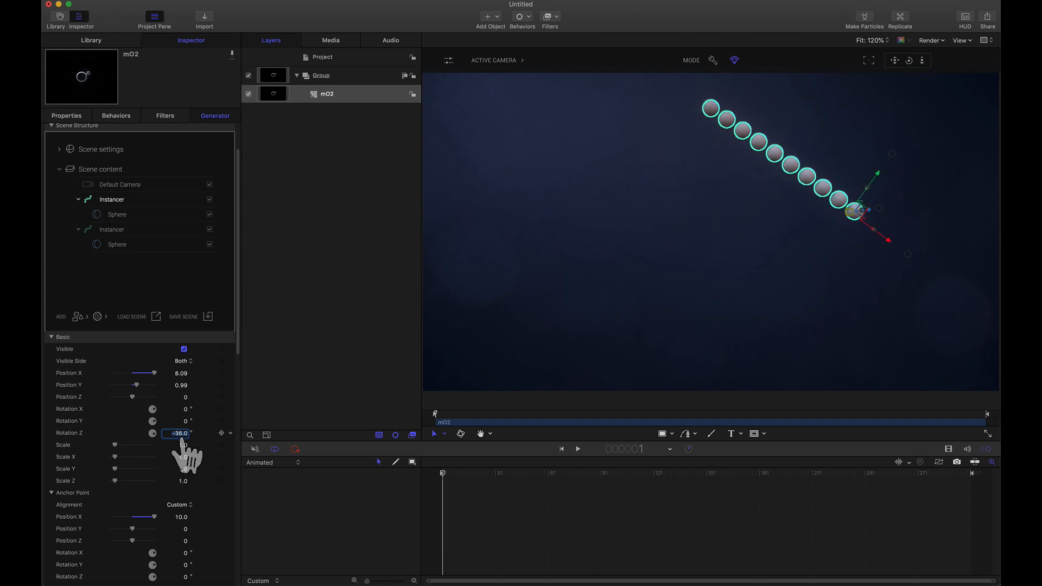
pyautogui.write('-30')
pyautogui.press('Return')
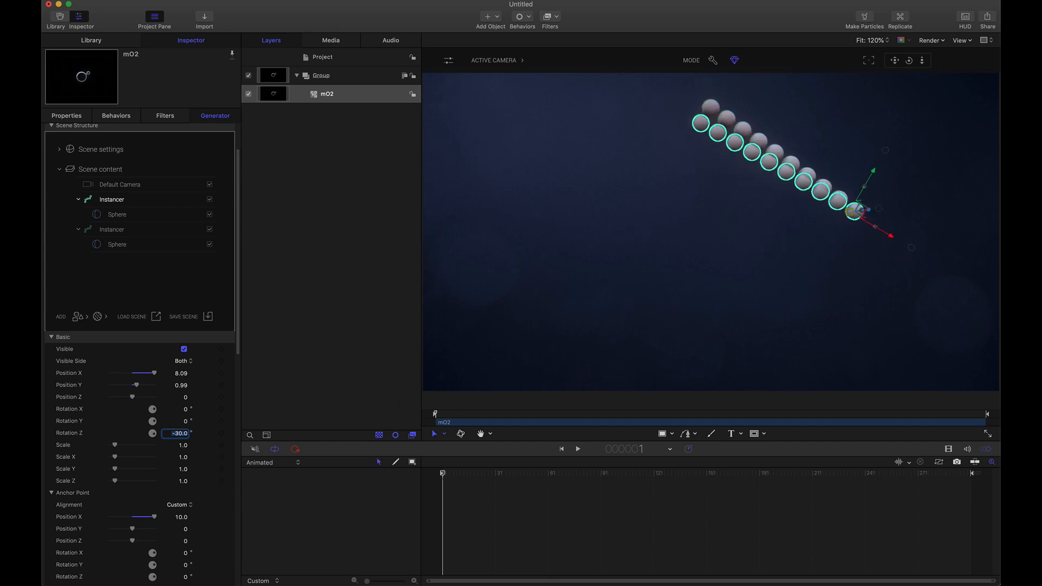
pyautogui.write('-15')
pyautogui.press('Return')
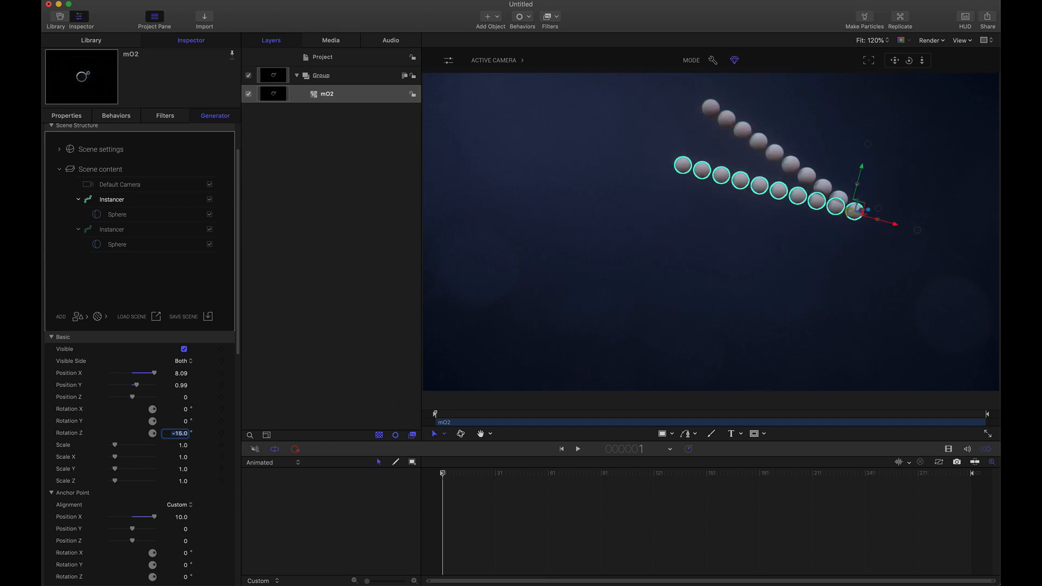
# Swing the selected row of spheres gradually closer to horizontal, and restore its Rotation Z to -36 degrees.
pyautogui.press('Up')
pyautogui.press('Up')
pyautogui.press('Up')
pyautogui.press('Up')
pyautogui.press('Up')
pyautogui.press('Up')
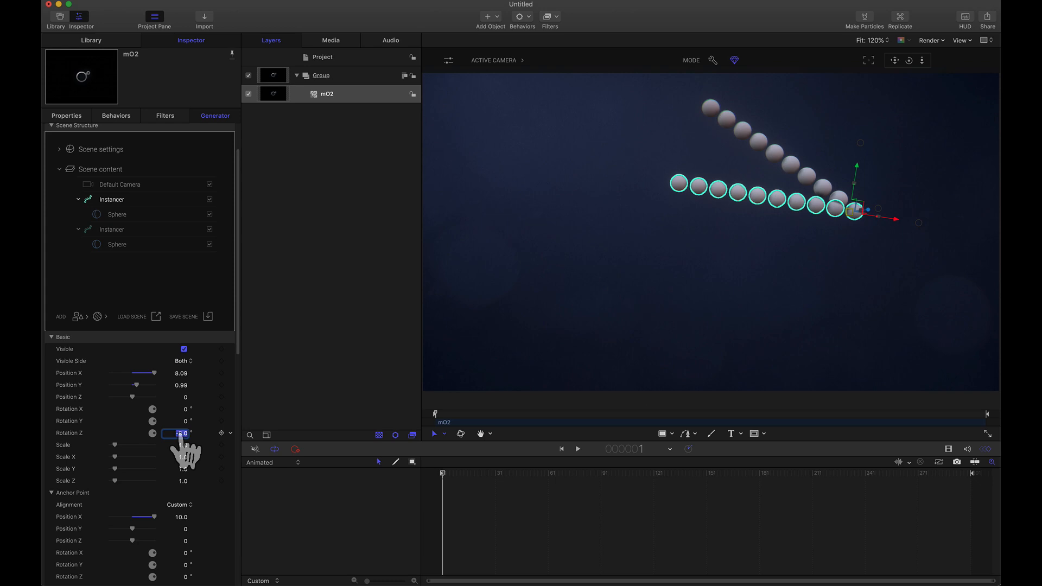
pyautogui.write('6')
pyautogui.press('Return')
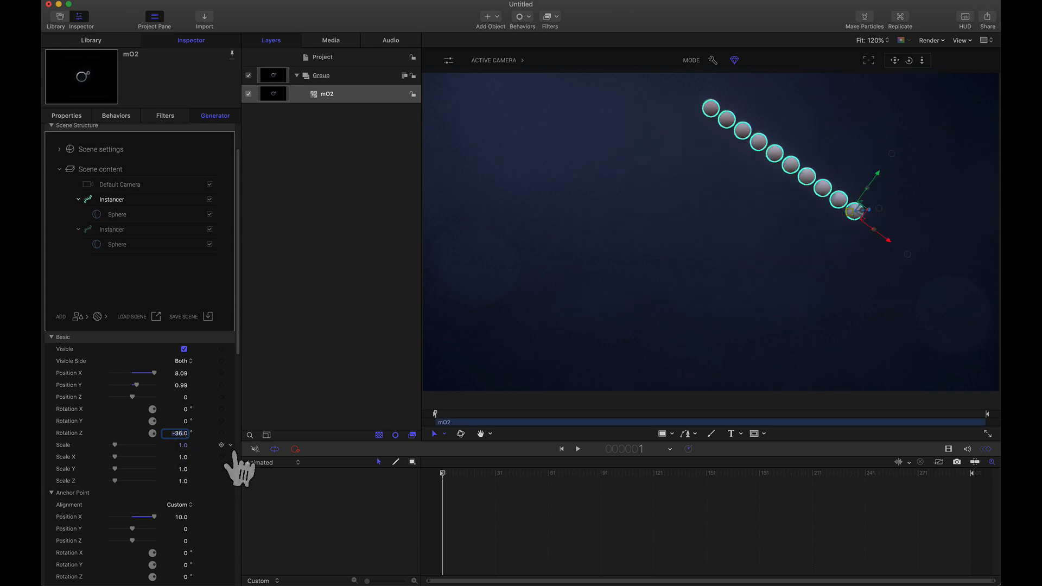
# Calculate -36+108 and set the selected Instancer's Rotation Z to 72 degrees.
pyautogui.hotkey('alt', 'space')
pyautogui.write('-36+108')
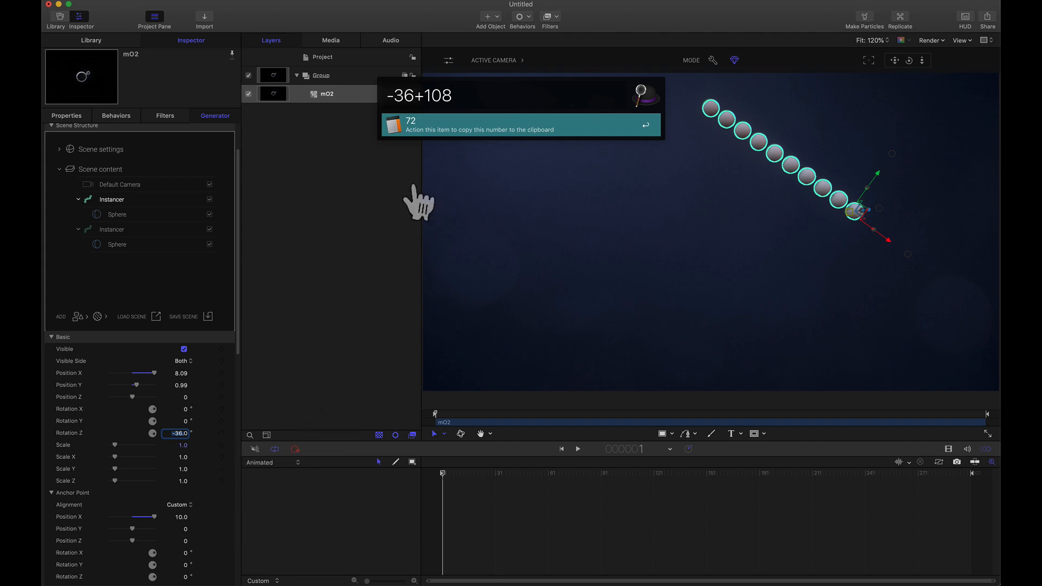
pyautogui.click(181, 434)
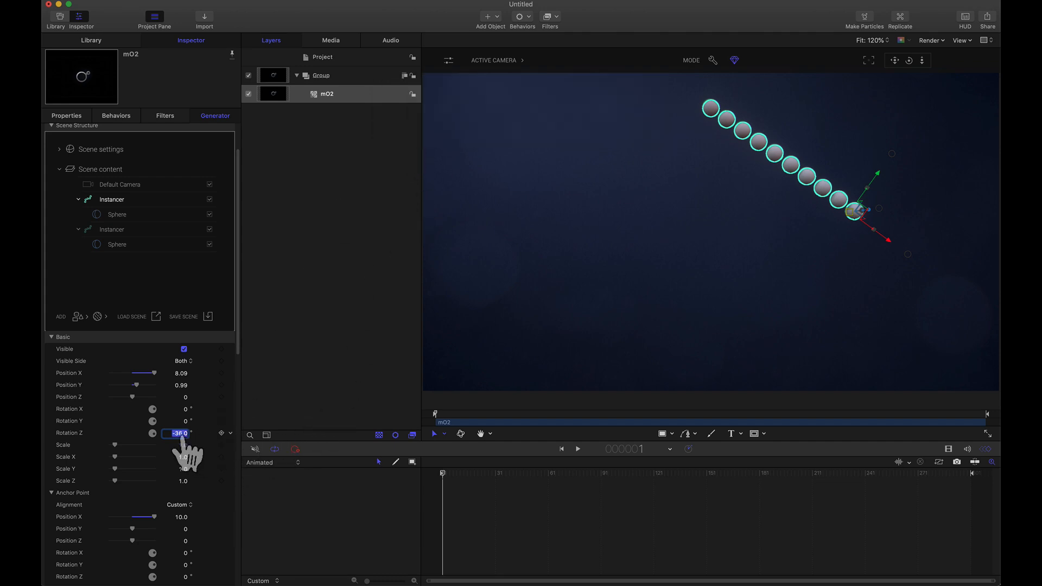
pyautogui.write('72')
pyautogui.press('Return')
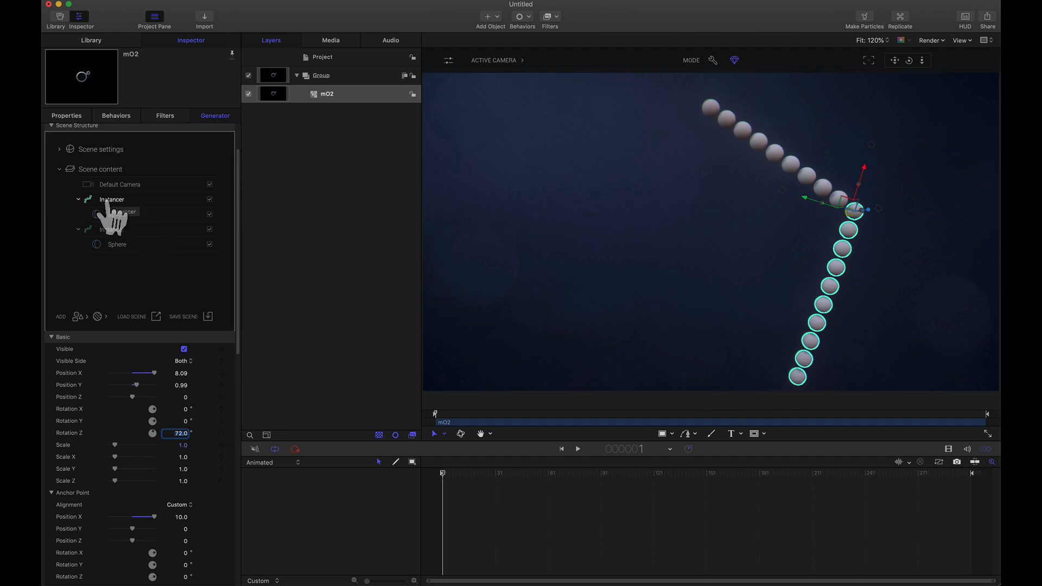
# Duplicate the first listed Instancer and align the copy's anchor point with Set Left.
pyautogui.moveTo(107, 202); pyautogui.dragTo(123, 200)
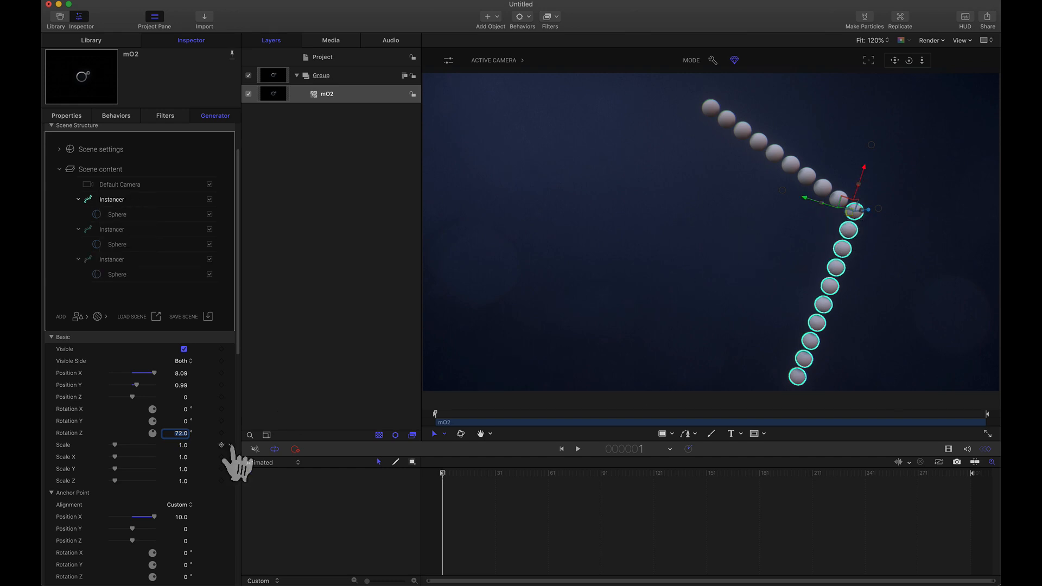
pyautogui.click(178, 508)
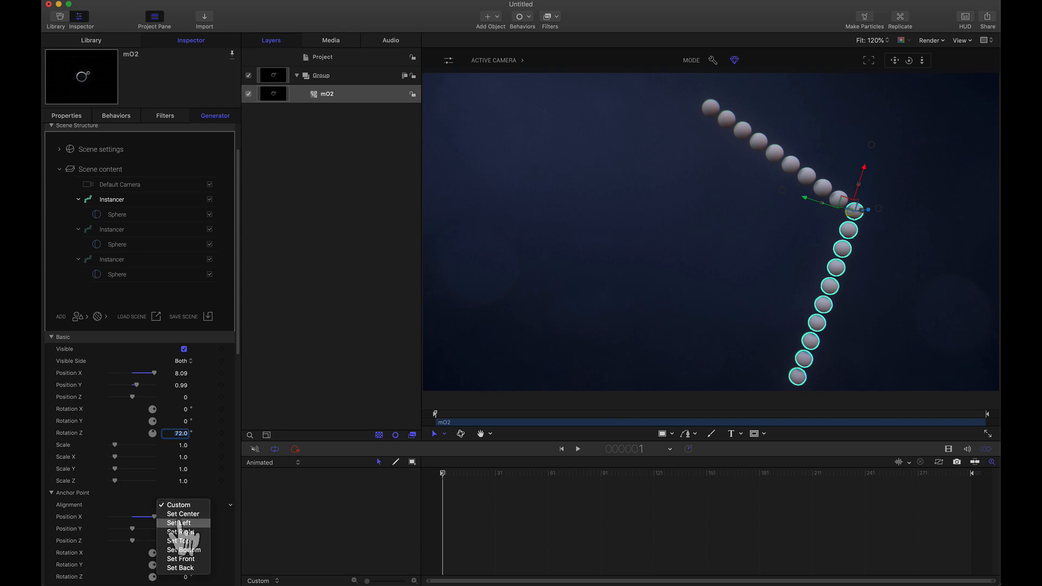
pyautogui.click(179, 523)
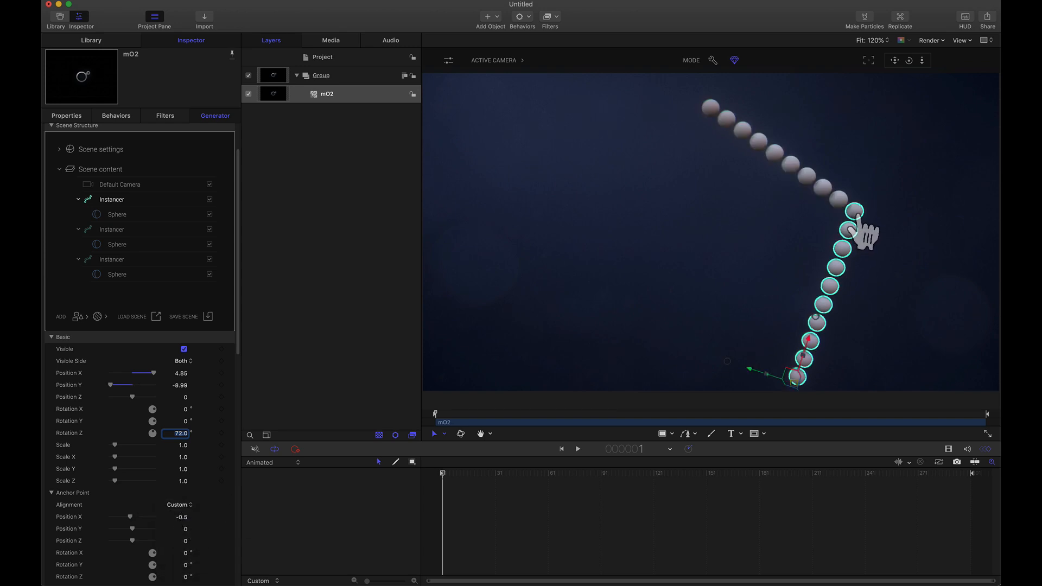
# Inspect the anchor in the Perspective view, set Anchor Point Position X to 0 to centre it on the end sphere, and return to Active Camera.
pyautogui.click(494, 60)
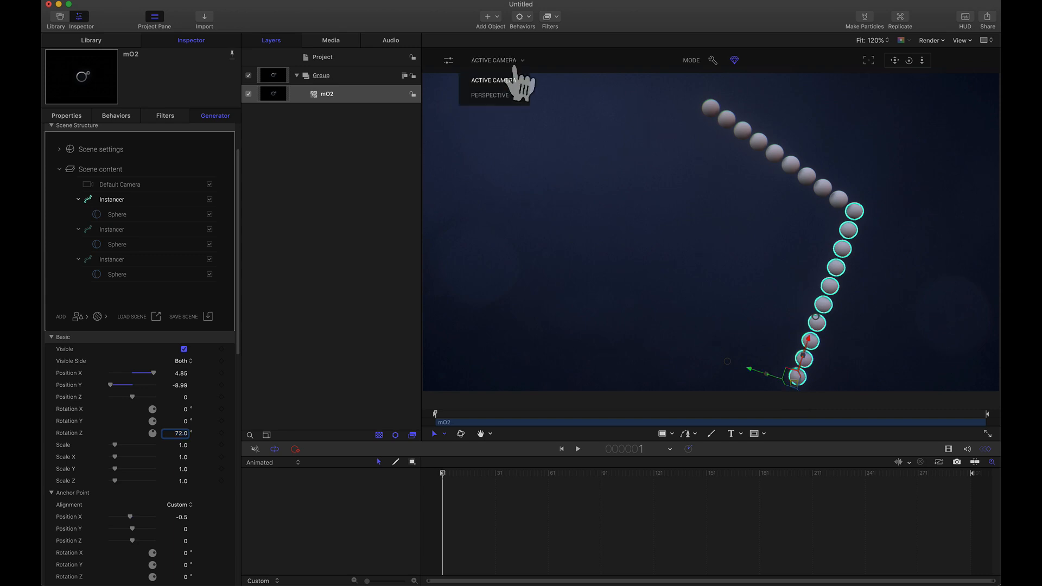
pyautogui.click(503, 96)
pyautogui.moveTo(895, 60); pyautogui.dragTo(923, 14)
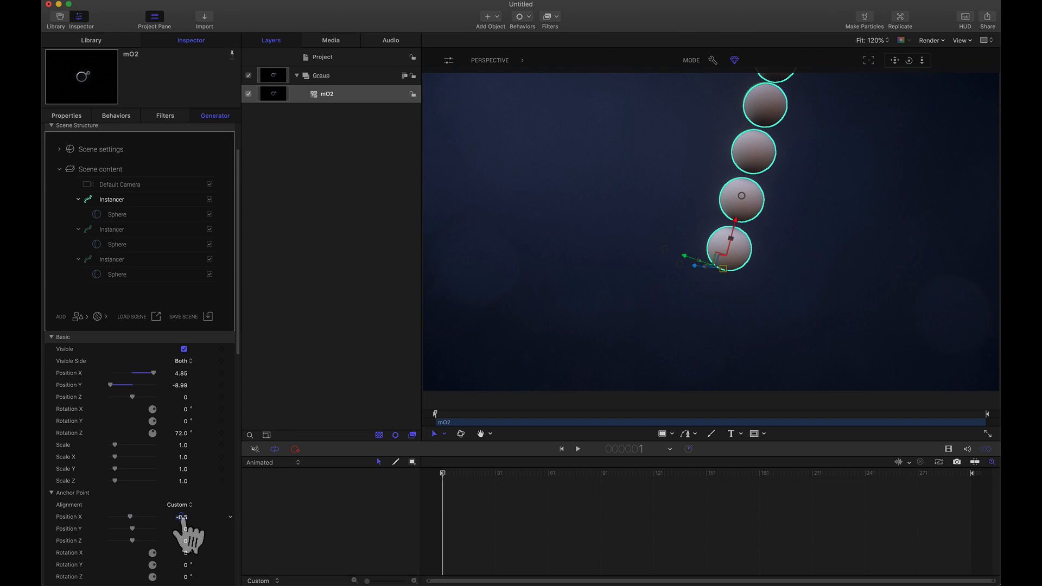
pyautogui.write('0')
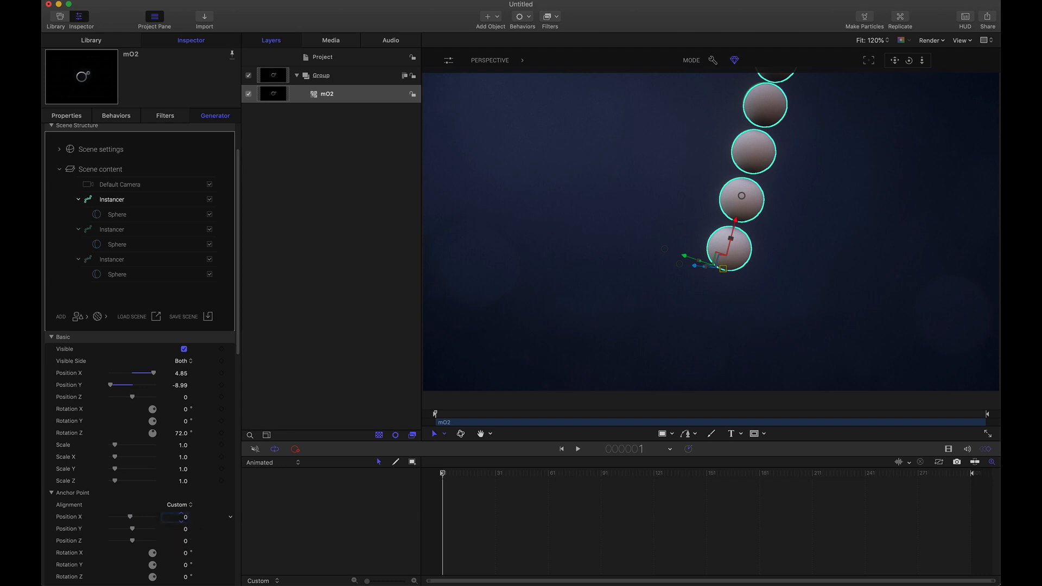
pyautogui.press('Return')
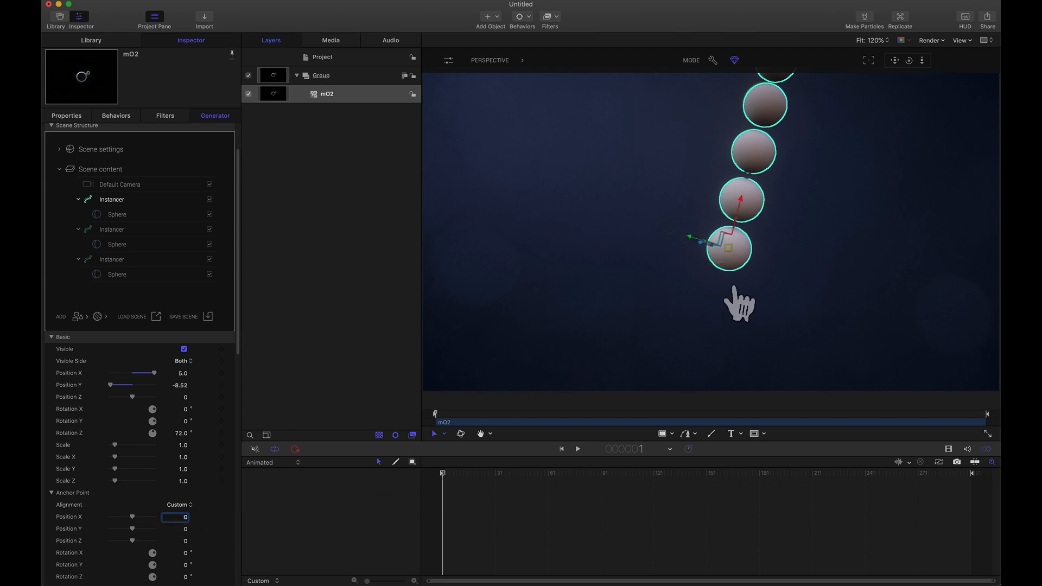
pyautogui.click(499, 61)
pyautogui.click(491, 83)
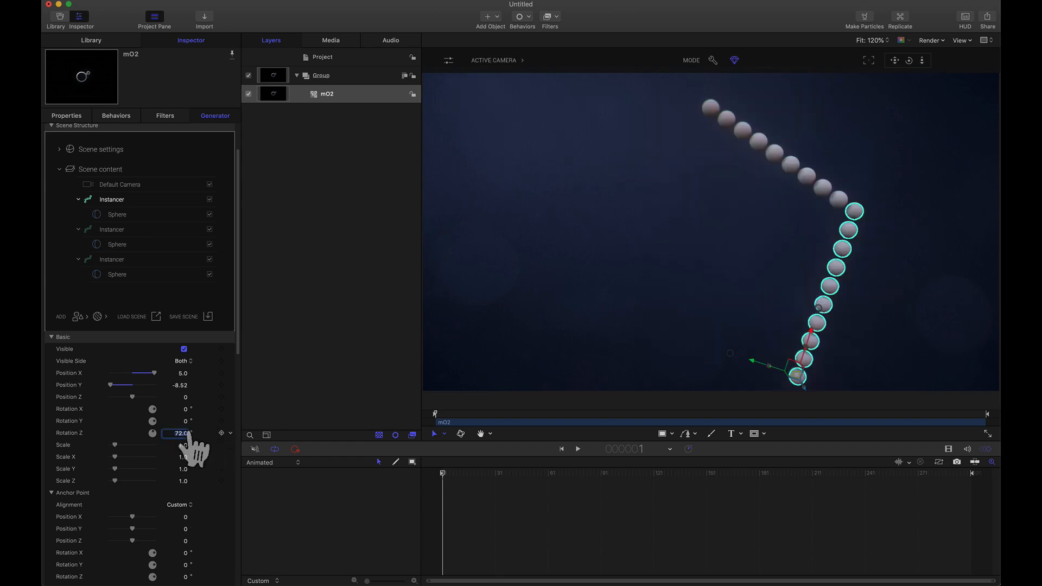
# Calculate 72+108 and set the new side's Rotation Z to 180 degrees.
pyautogui.moveTo(189, 434); pyautogui.dragTo(209, 433)
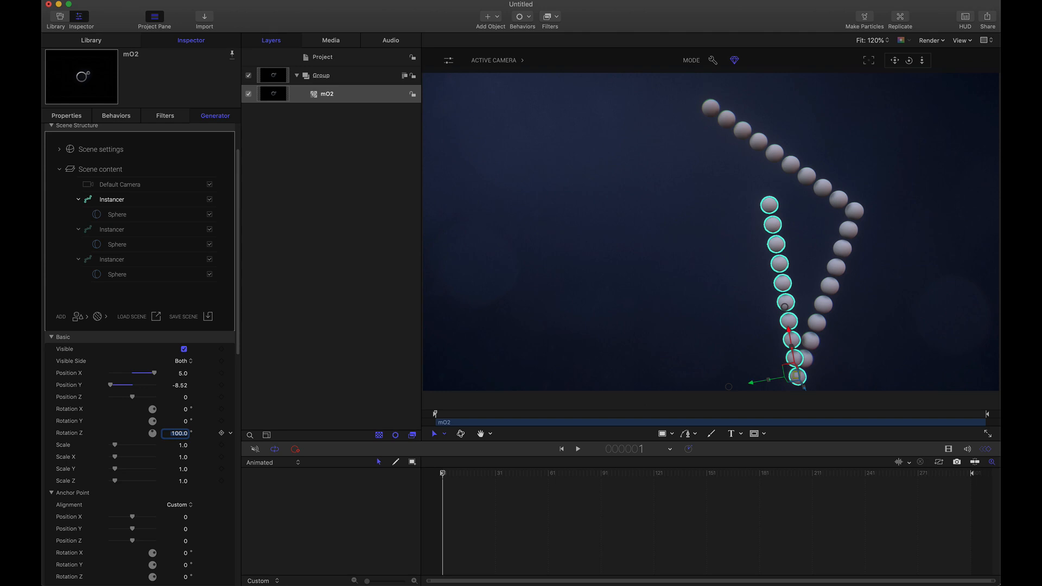
pyautogui.hotkey('alt', 'space')
pyautogui.write('72+108')
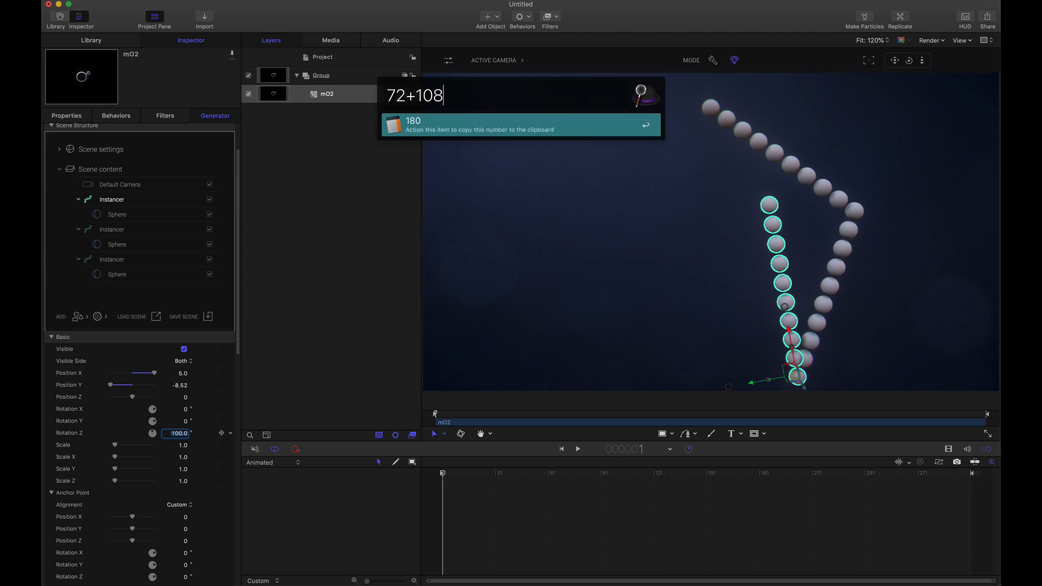
pyautogui.click(177, 437)
pyautogui.write('1')
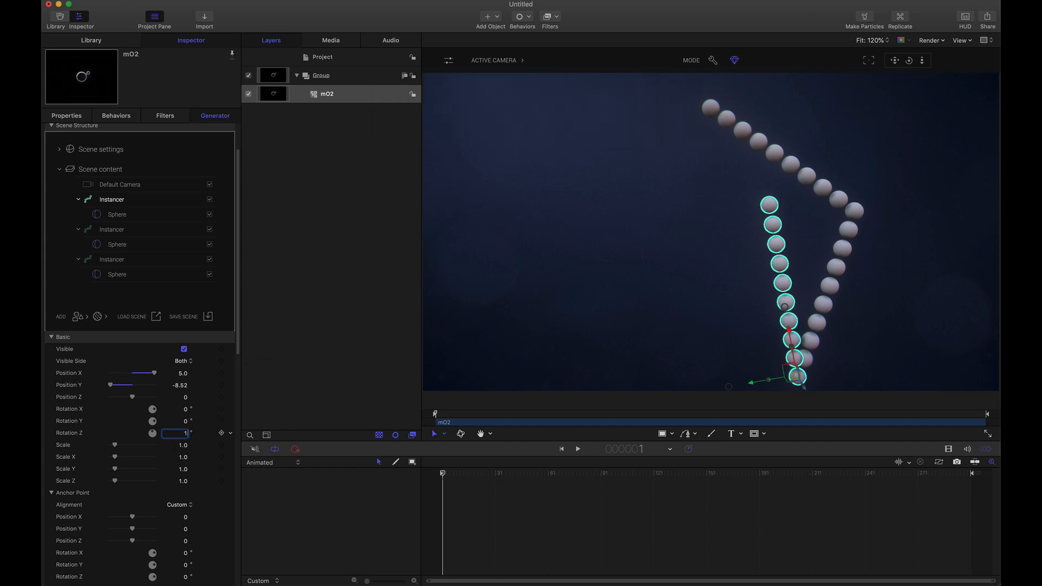
pyautogui.write('80')
pyautogui.press('Return')
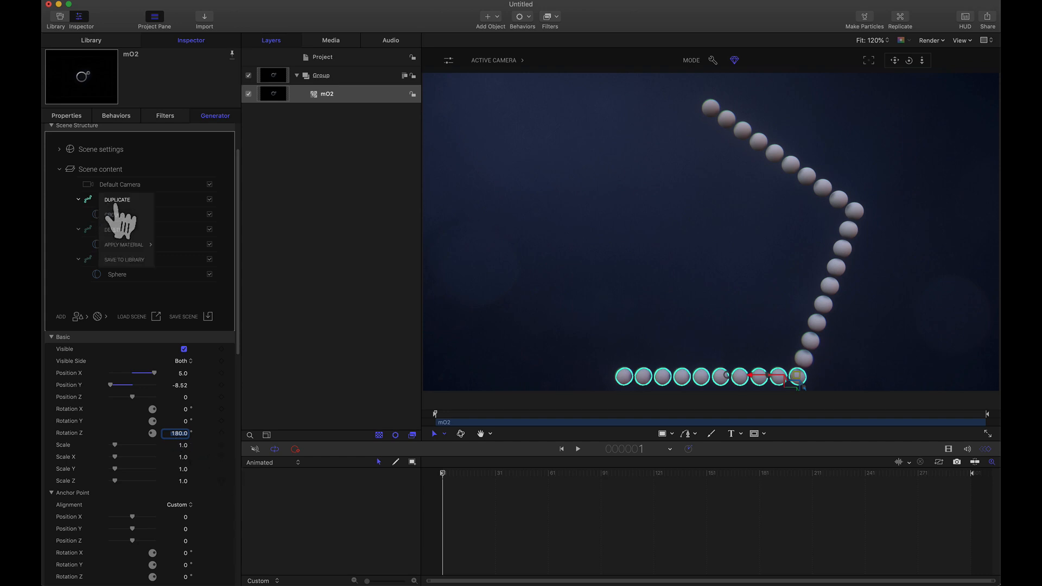
# Duplicate the horizontal Instancer, align the copy's anchor point with Set Right, and set Anchor Point Position X to 10.
pyautogui.click(178, 506)
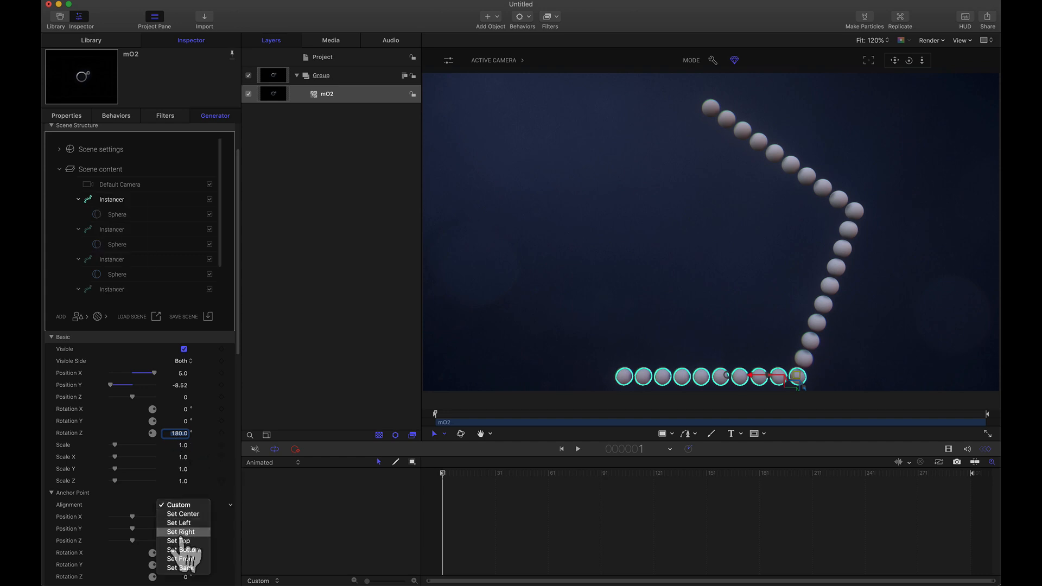
pyautogui.click(182, 532)
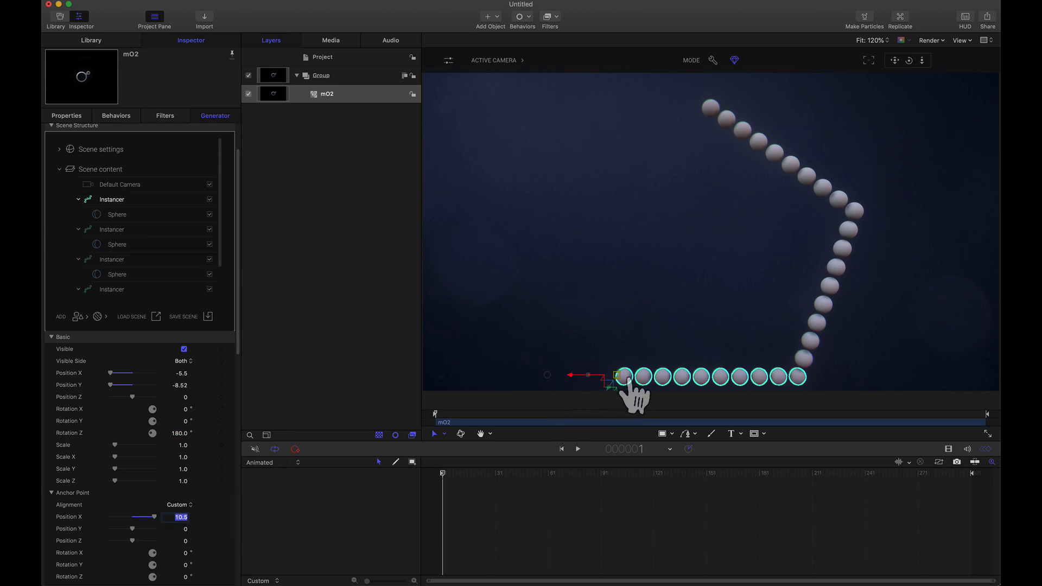
pyautogui.write('10')
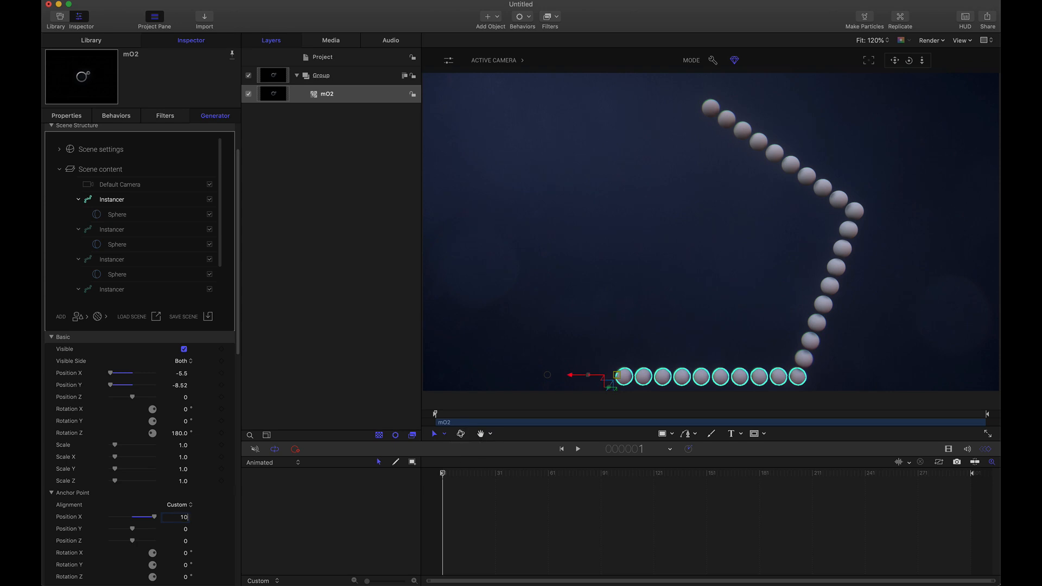
pyautogui.moveTo(618, 379); pyautogui.dragTo(625, 379)
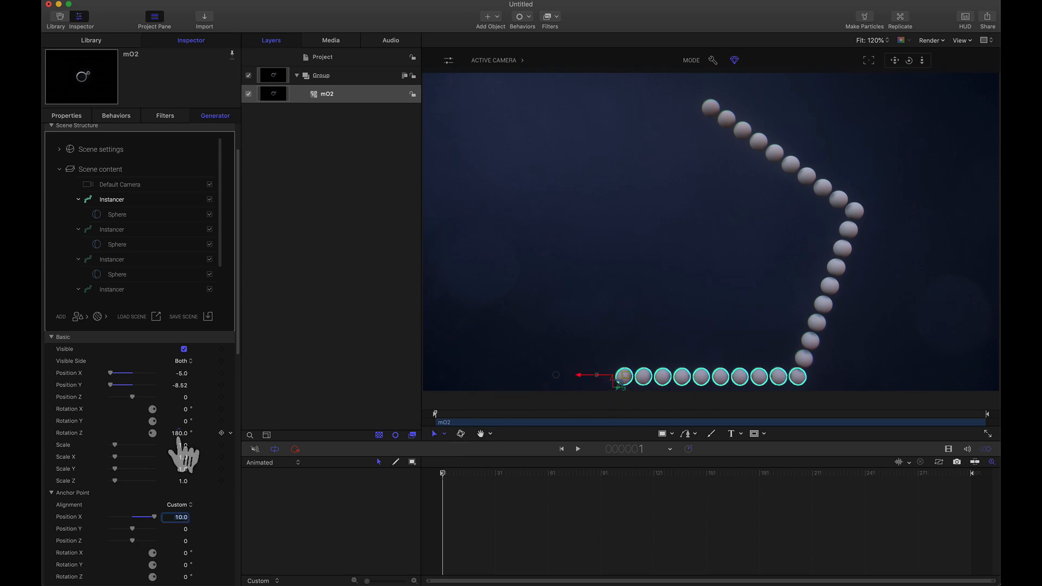
# Calculate 180+108 and set the copied Instancer's Rotation Z to 288 degrees.
pyautogui.moveTo(178, 435); pyautogui.dragTo(185, 435)
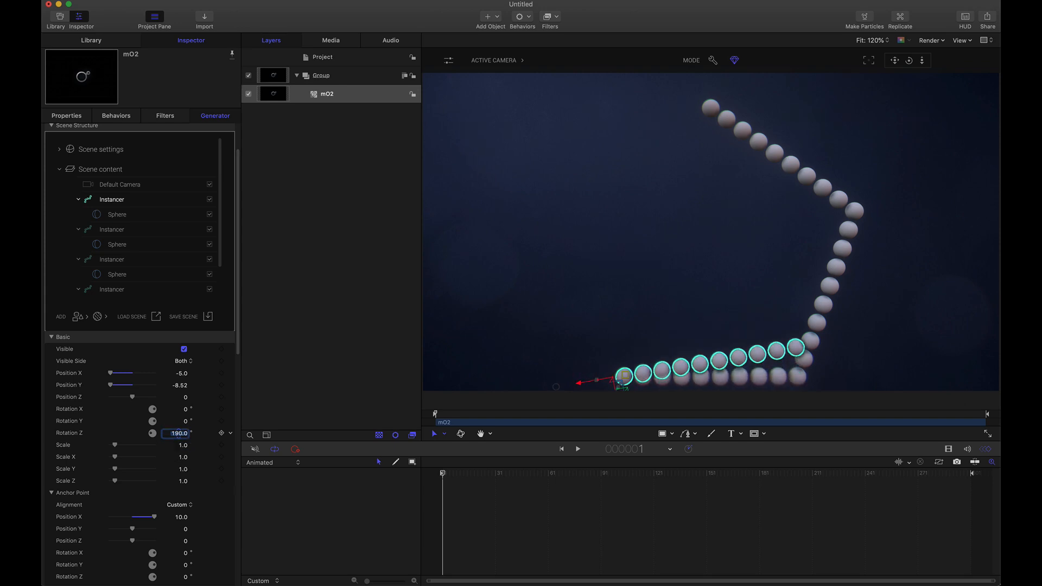
pyautogui.hotkey('alt', 'space')
pyautogui.write('180+108')
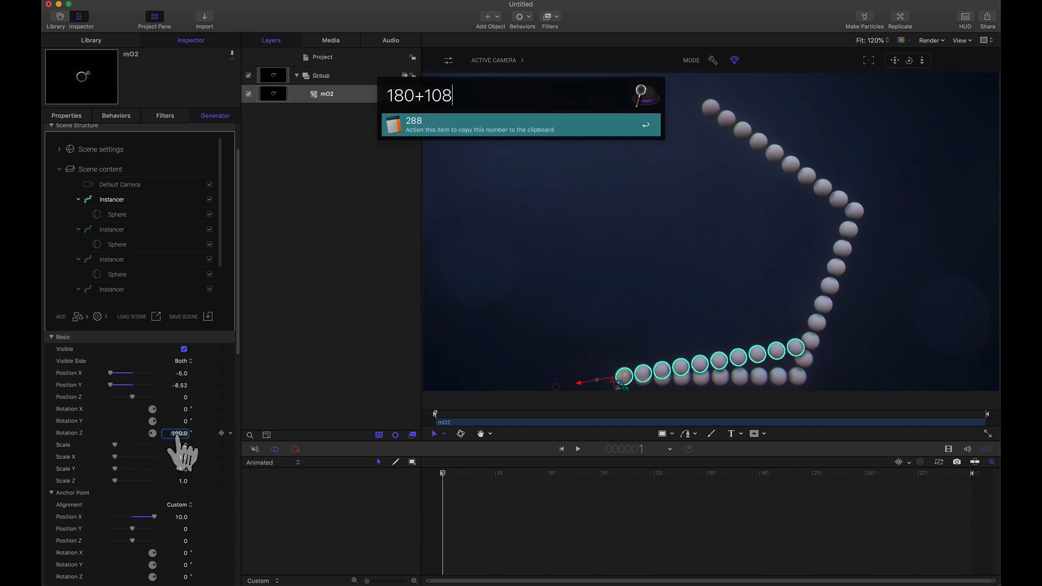
pyautogui.press('Return')
pyautogui.write('288')
pyautogui.press('Return')
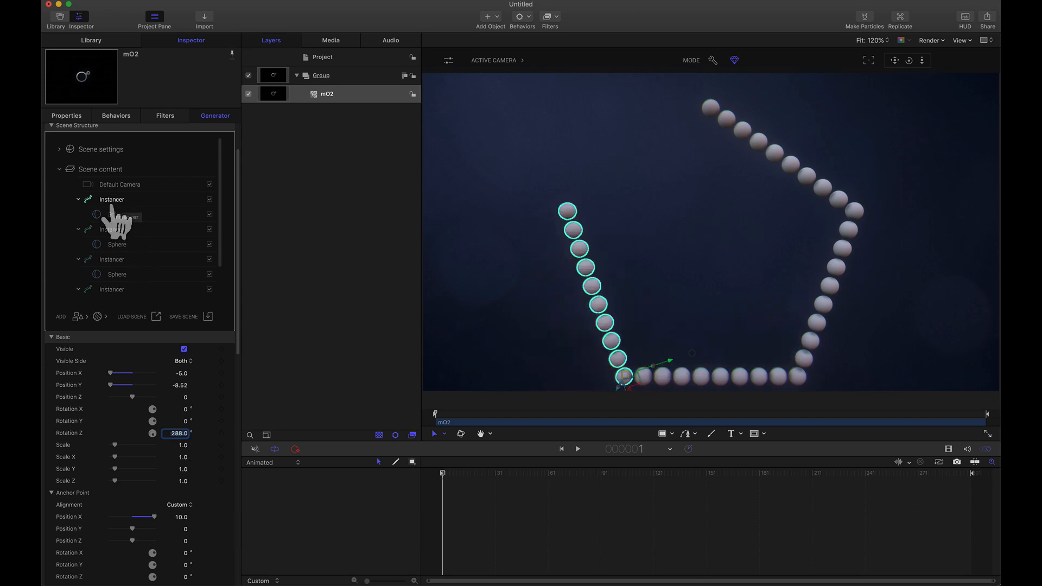
# Duplicate the 288-degree Instancer, align the copy's anchor point with Set Left, and set Anchor Point Position X to 0.
pyautogui.click(179, 508)
pyautogui.click(179, 523)
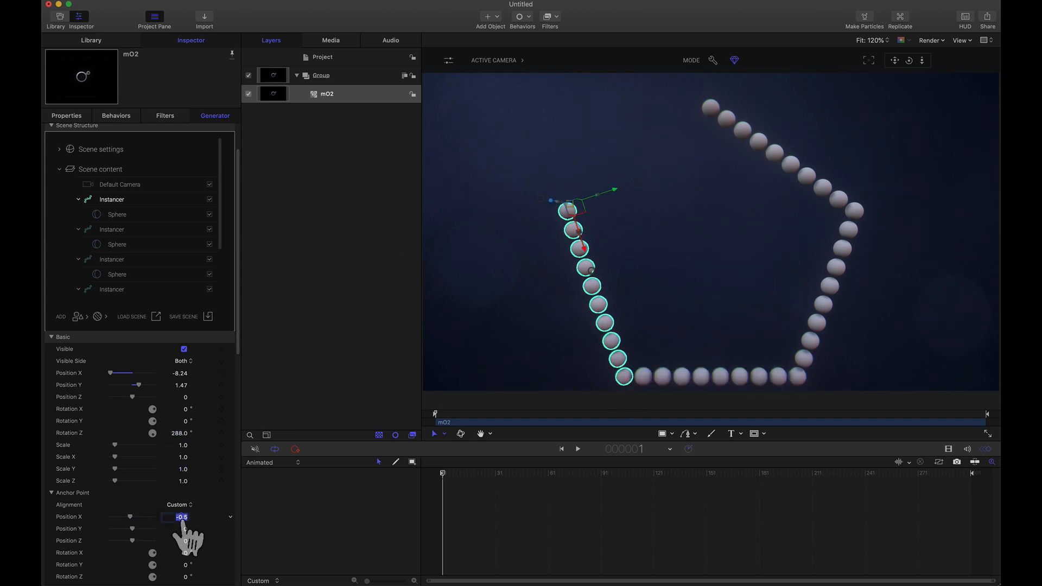
pyautogui.write('0')
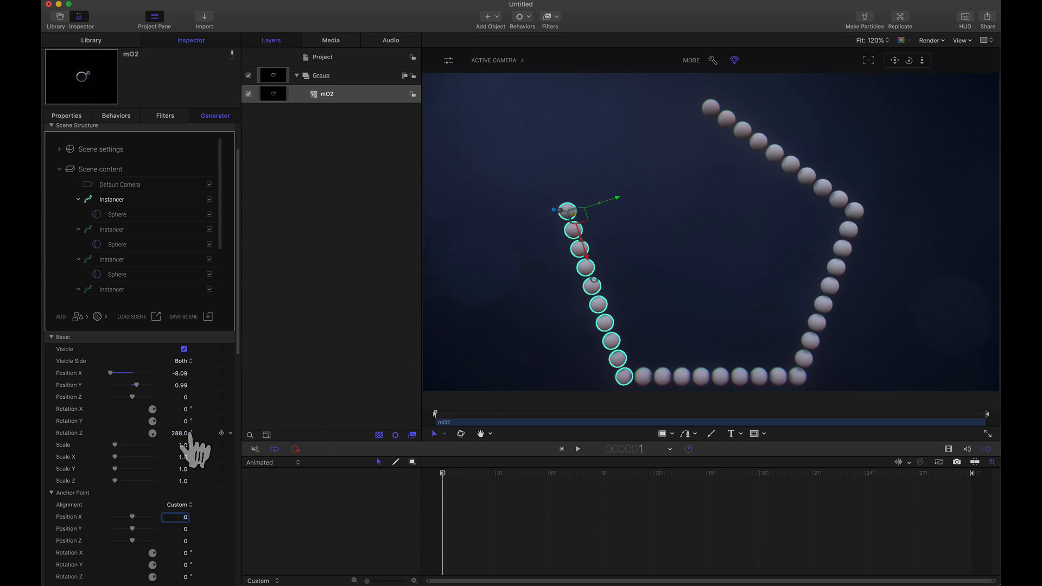
# Calculate 288+108 and set the last side's Rotation Z to 396 degrees to close the pentagon.
pyautogui.hotkey('alt', 'space')
pyautogui.write('288+108')
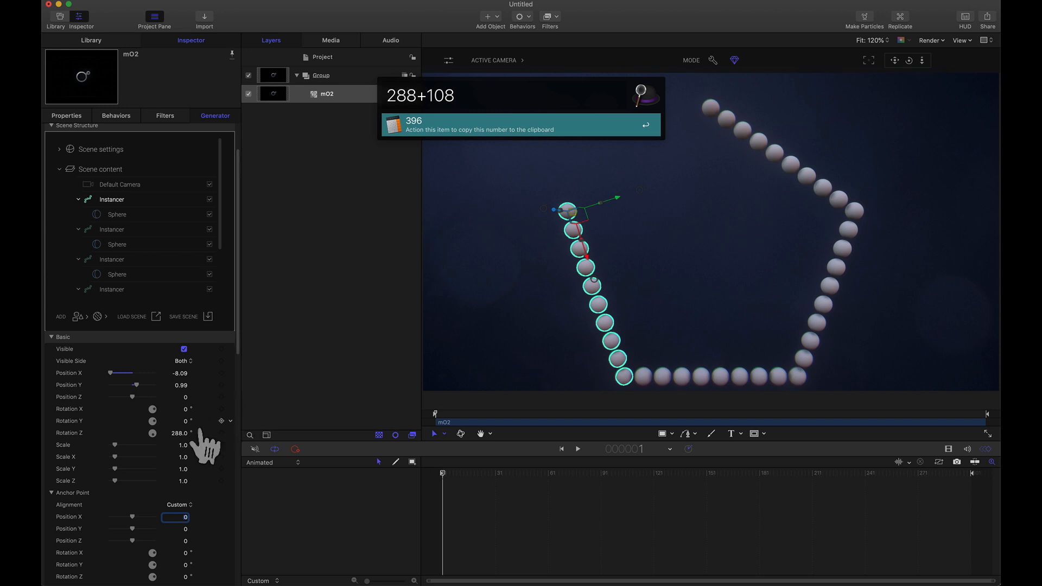
pyautogui.press('Return')
pyautogui.click(180, 433)
pyautogui.write('396')
pyautogui.press('Return')
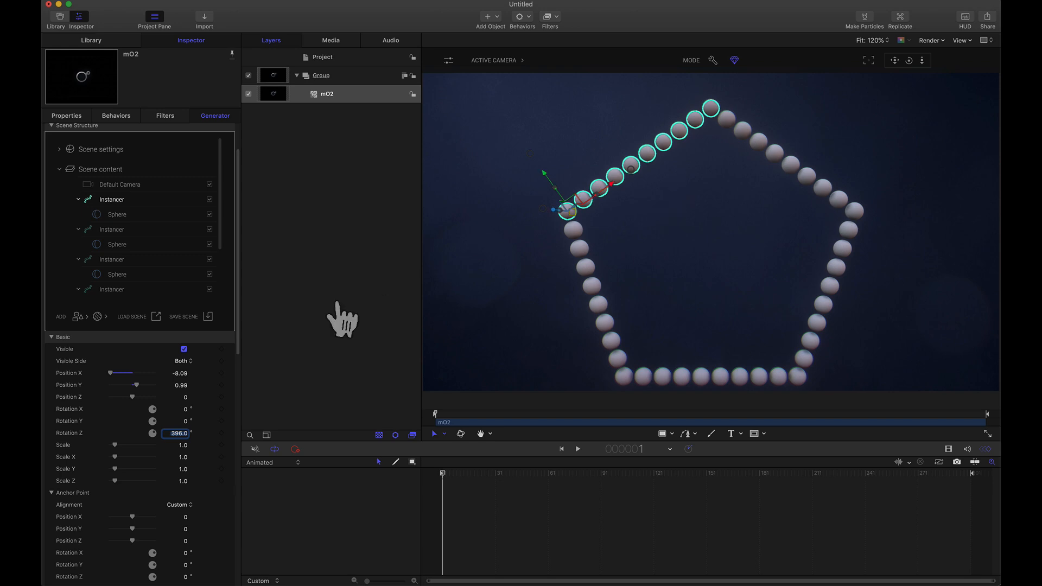
# Add a Null and nest it inside the first listed Instancer above its sphere.
pyautogui.click(79, 317)
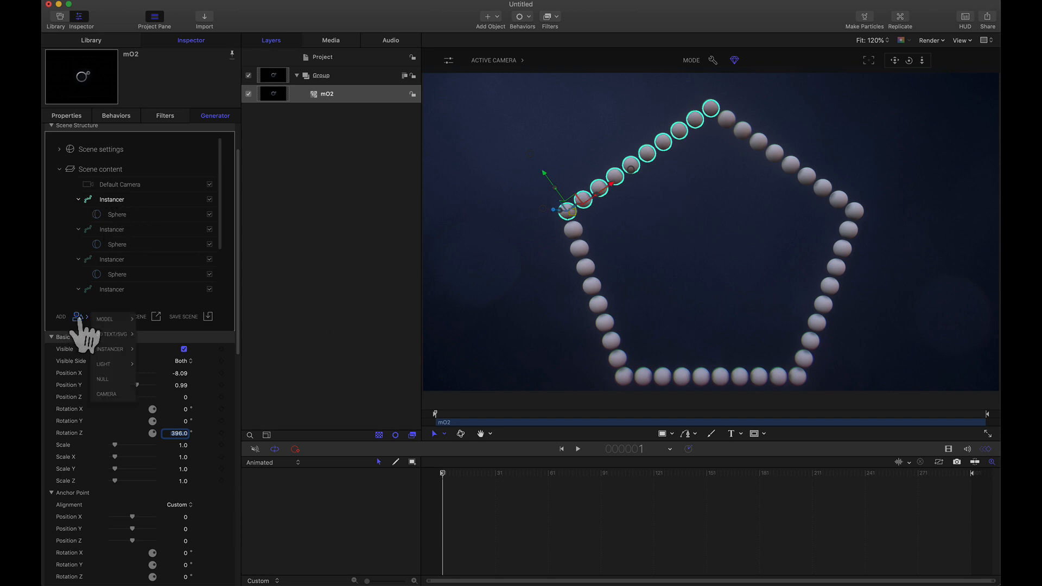
pyautogui.click(107, 379)
pyautogui.moveTo(105, 199); pyautogui.dragTo(111, 215)
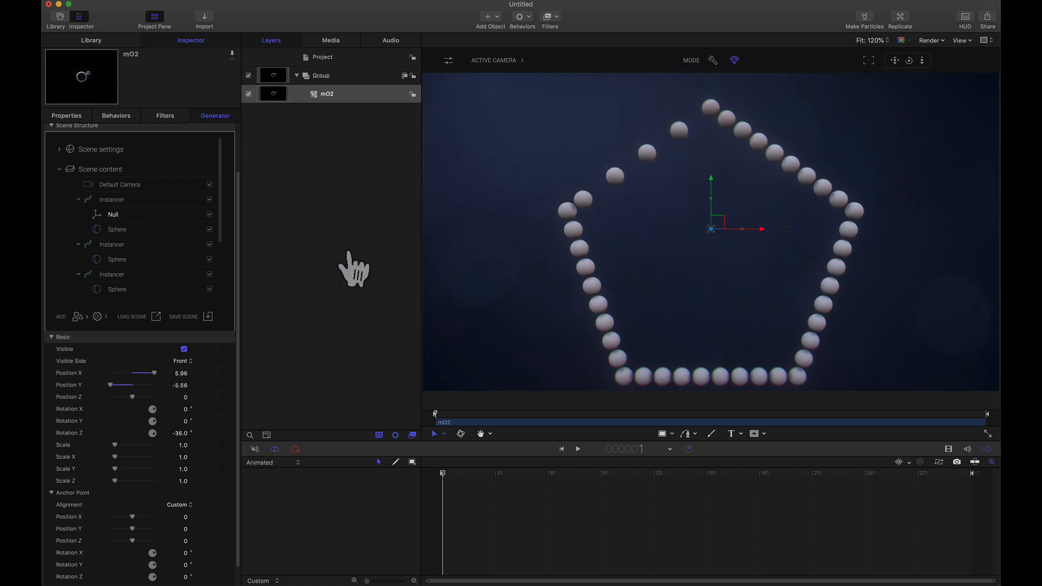
# Add another Null and nest it inside the second listed Instancer above its sphere.
pyautogui.click(79, 316)
pyautogui.moveTo(105, 320)
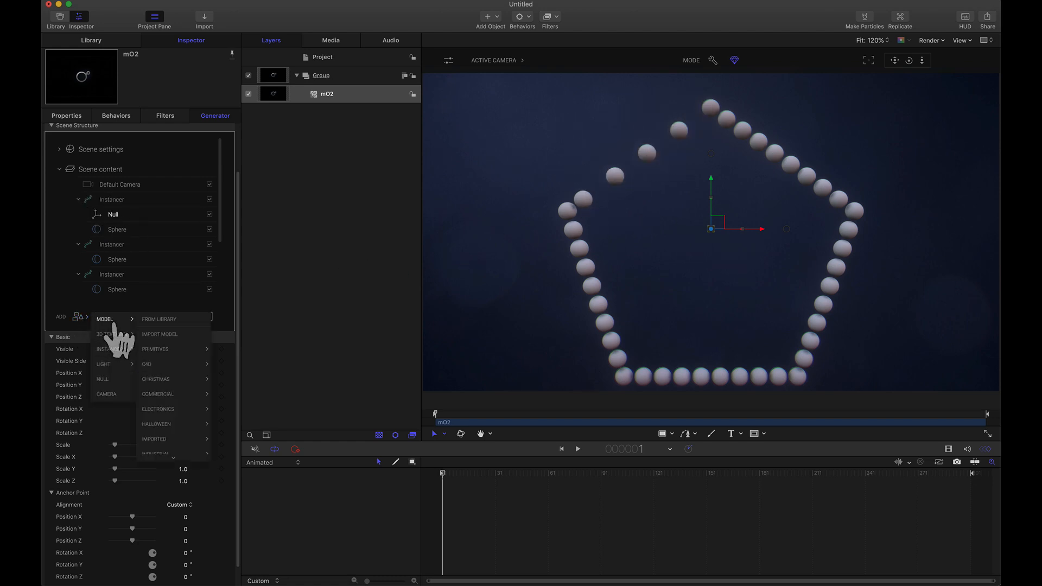
pyautogui.click(103, 379)
pyautogui.moveTo(116, 230); pyautogui.dragTo(117, 278)
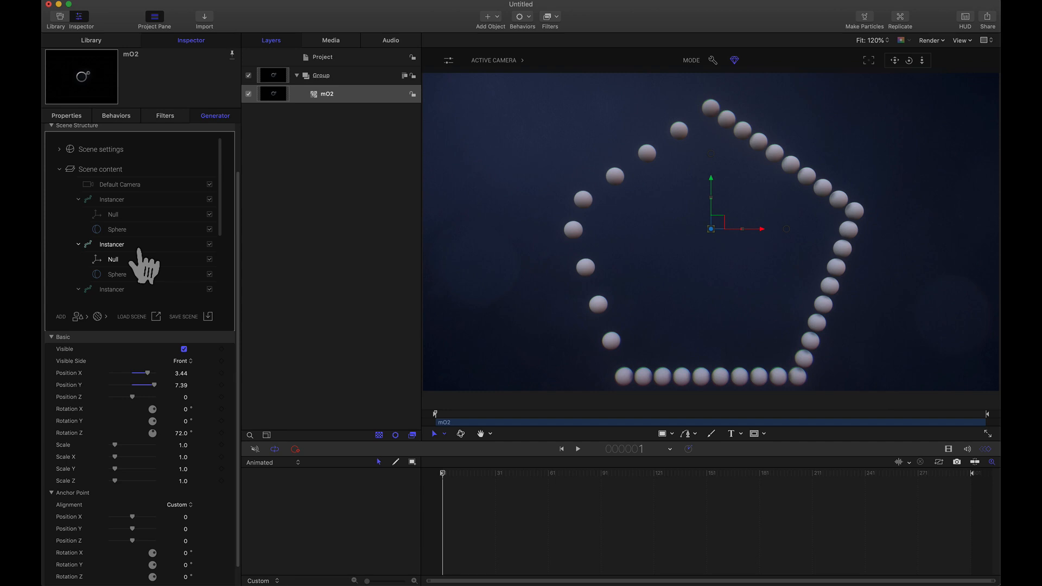
# Set the Instance Order of the first listed Instancer to Random so the Null gaps fall irregularly along that side.
pyautogui.click(112, 200)
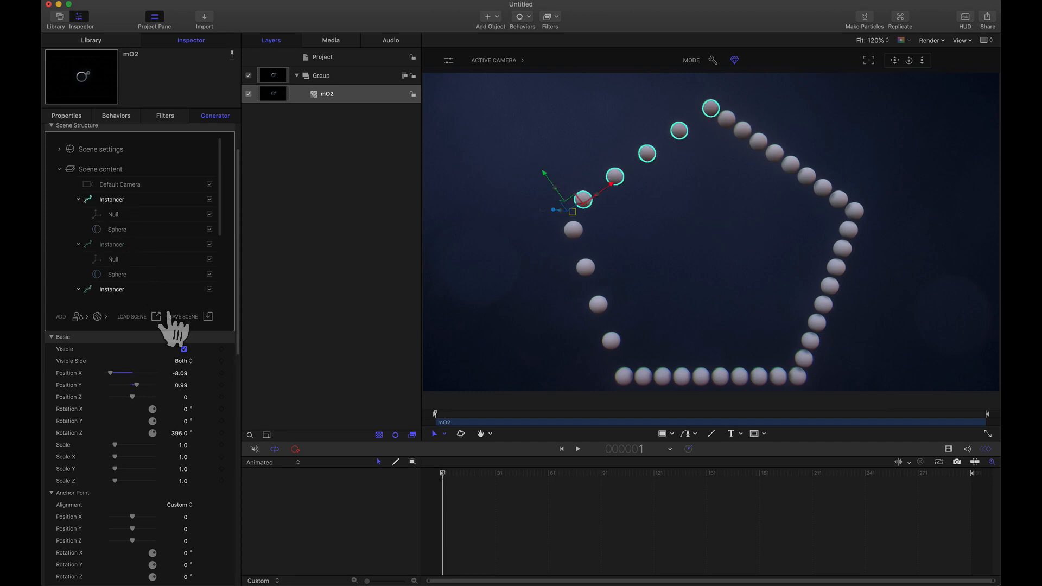
pyautogui.scroll(-5, 187, 465)
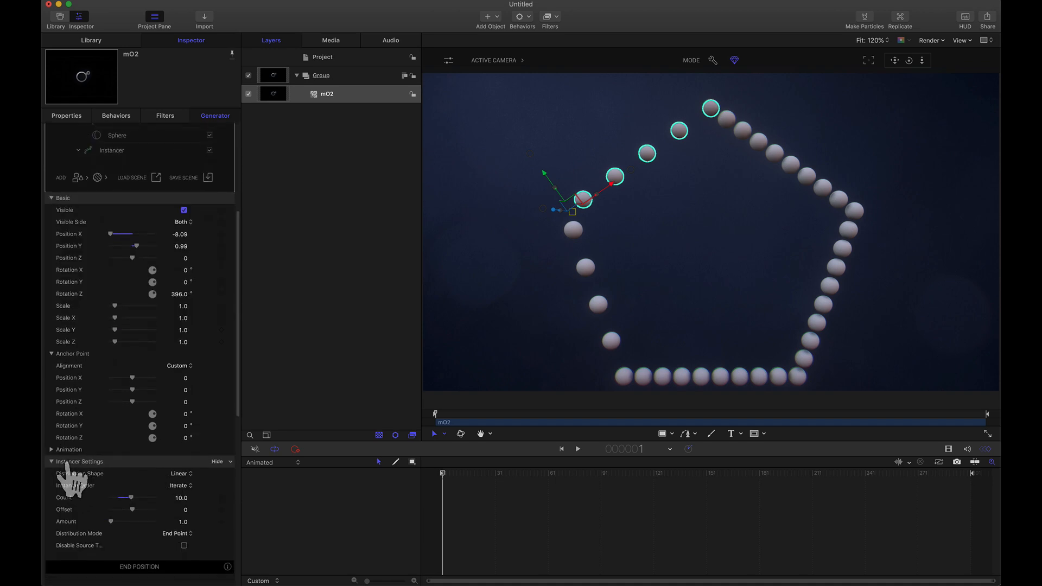
pyautogui.click(179, 485)
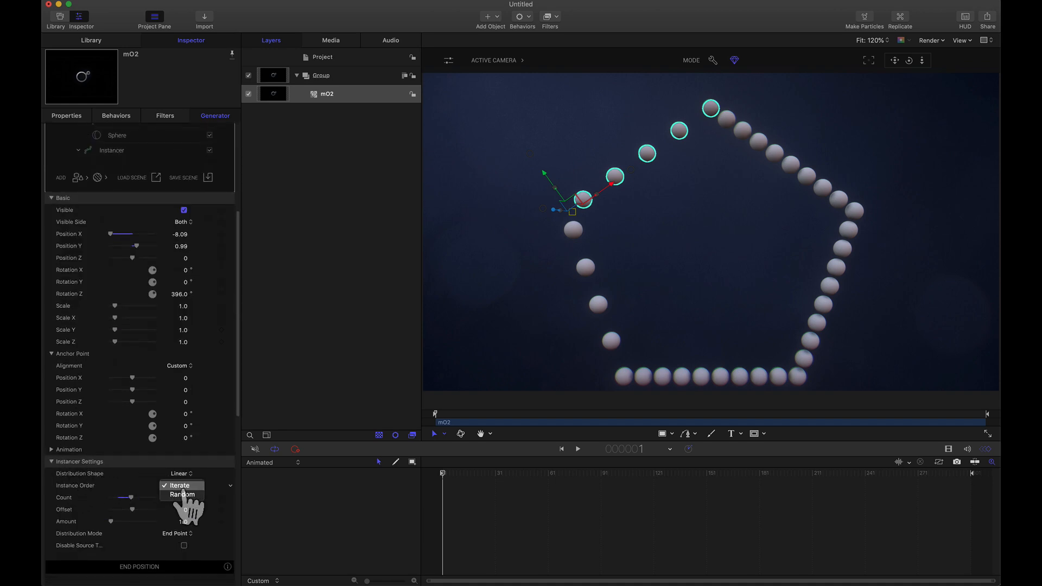
pyautogui.click(188, 508)
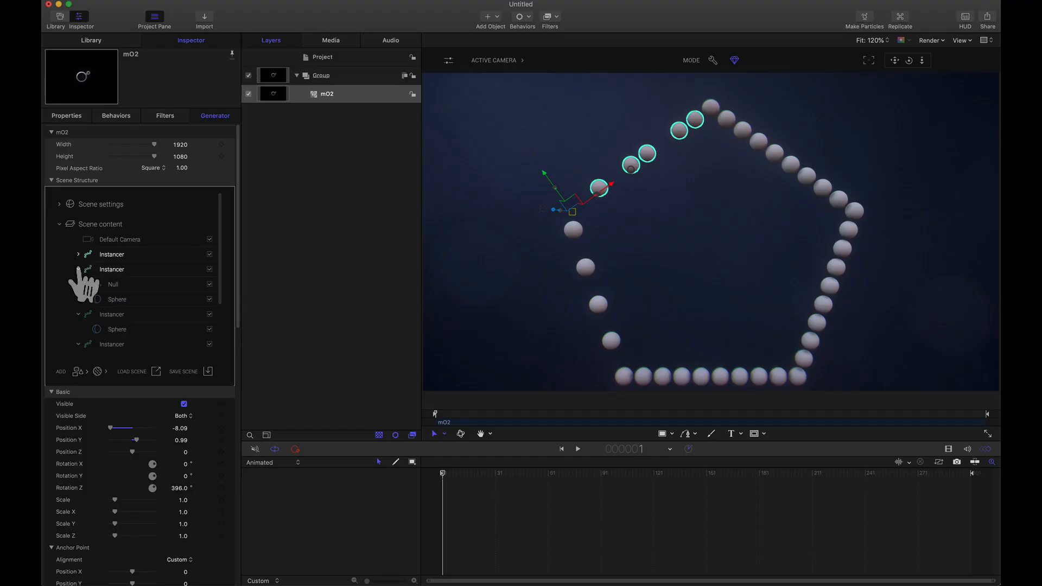
# Collapse all five Instancers, combine them into one group and select that group.
pyautogui.click(78, 285)
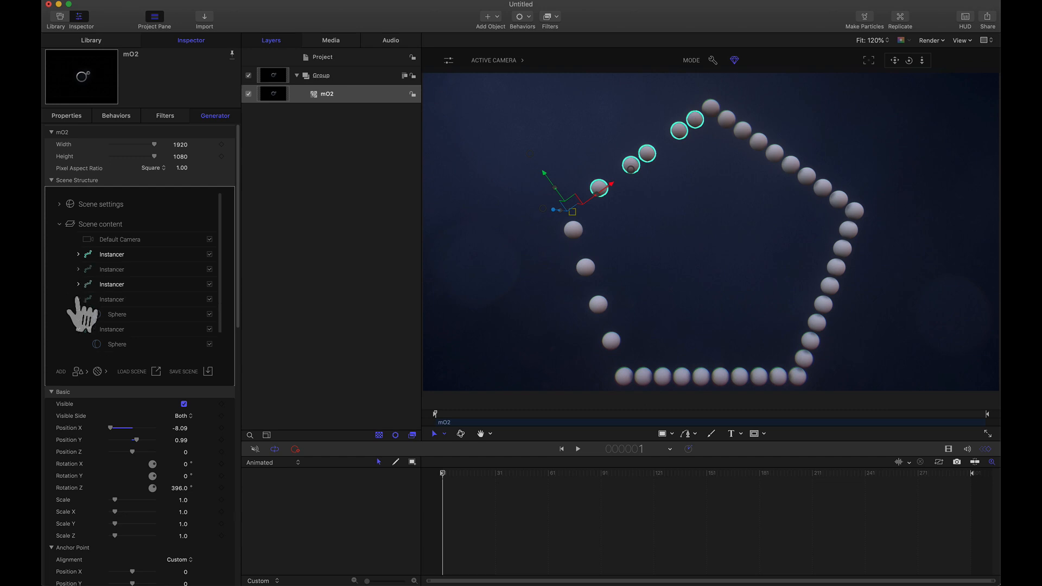
pyautogui.click(78, 300)
pyautogui.click(78, 315)
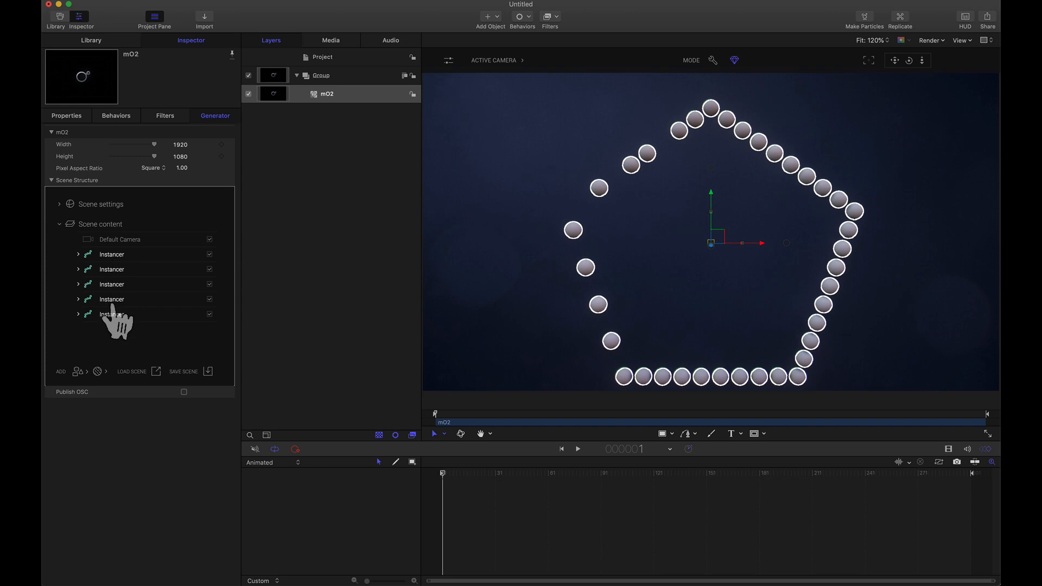
pyautogui.rightClick(112, 302)
pyautogui.click(120, 330)
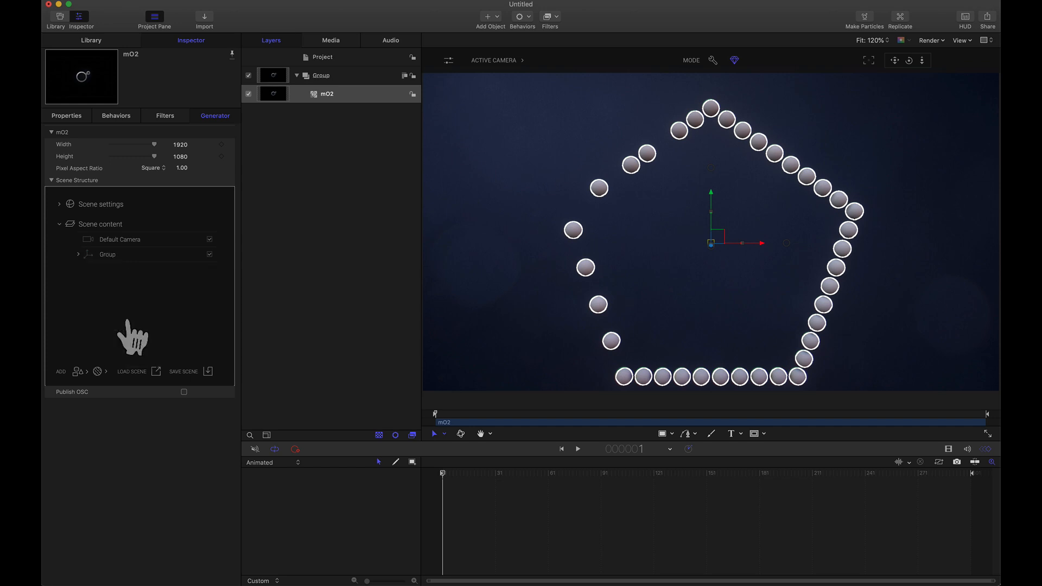
pyautogui.click(107, 259)
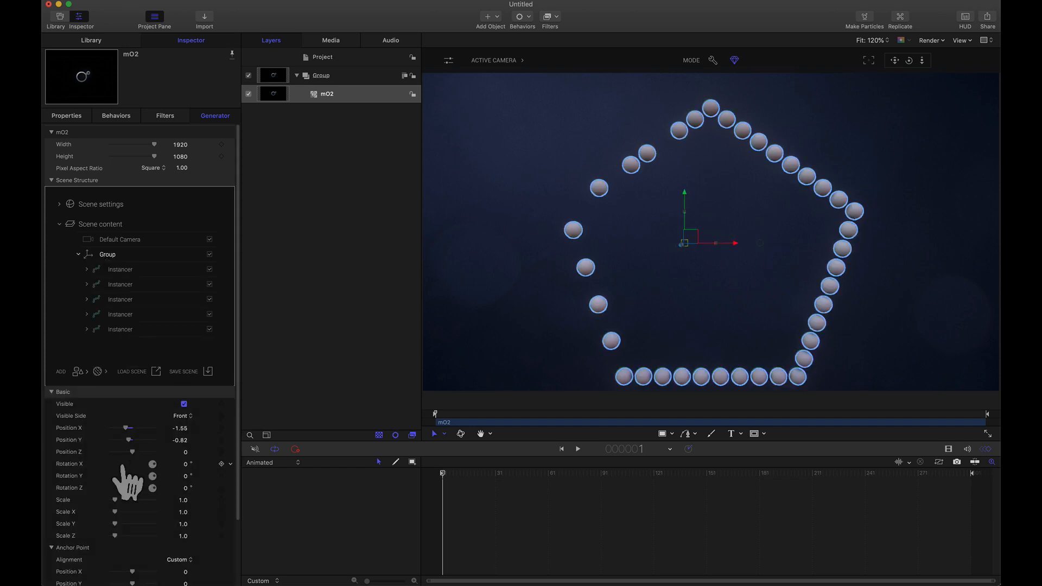
# Reset the group's Anchor Point and Position values to 0.
pyautogui.scroll(-3, 128, 482)
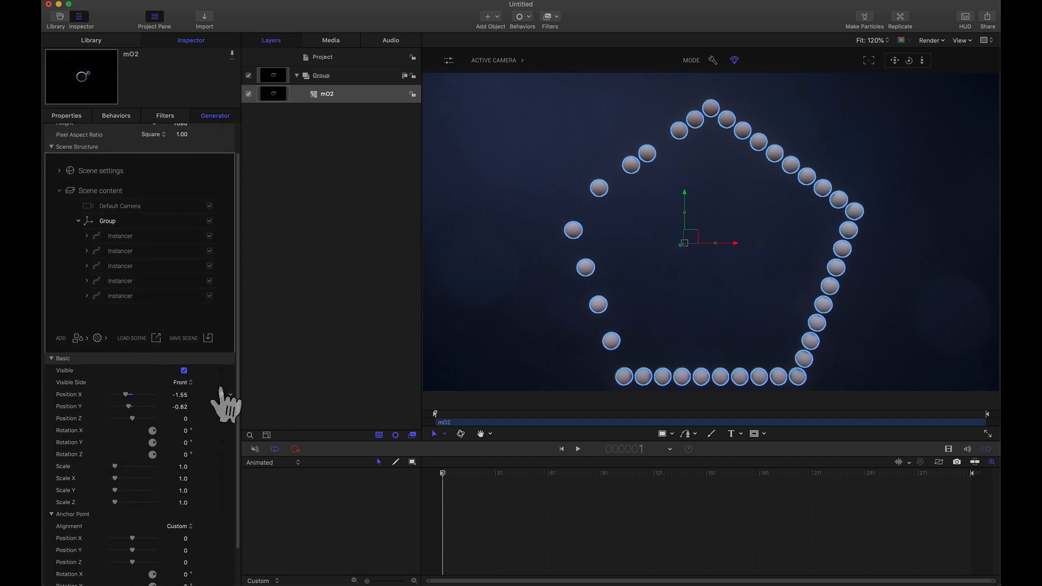
pyautogui.click(231, 371)
pyautogui.click(255, 363)
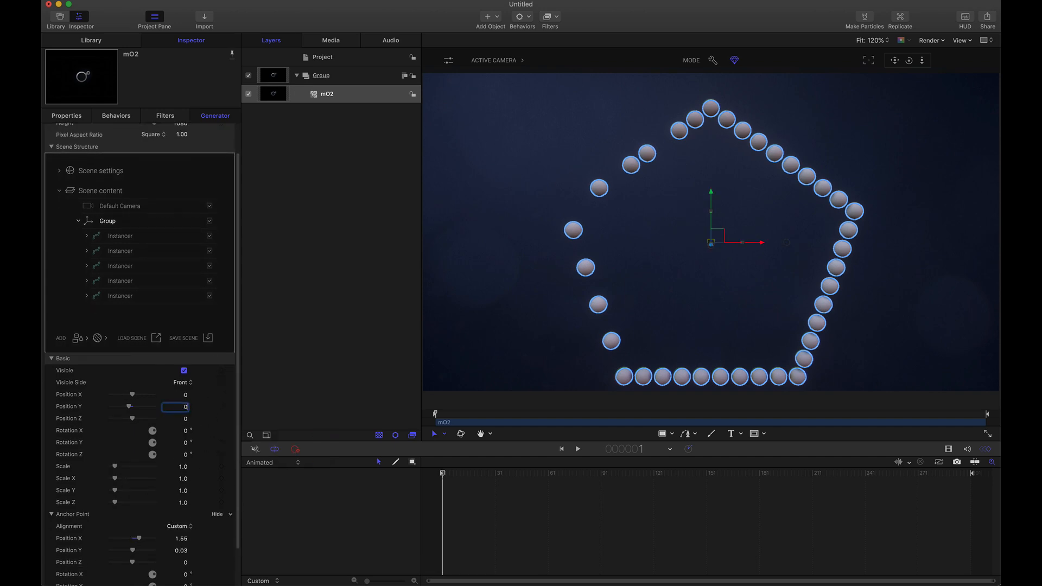
pyautogui.click(180, 526)
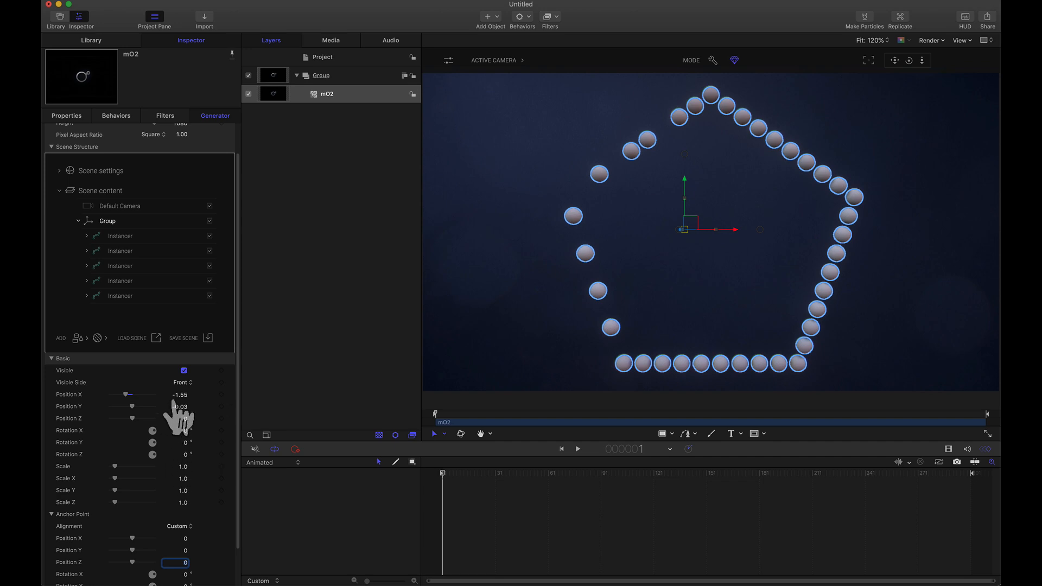
pyautogui.write('0')
pyautogui.press('Return')
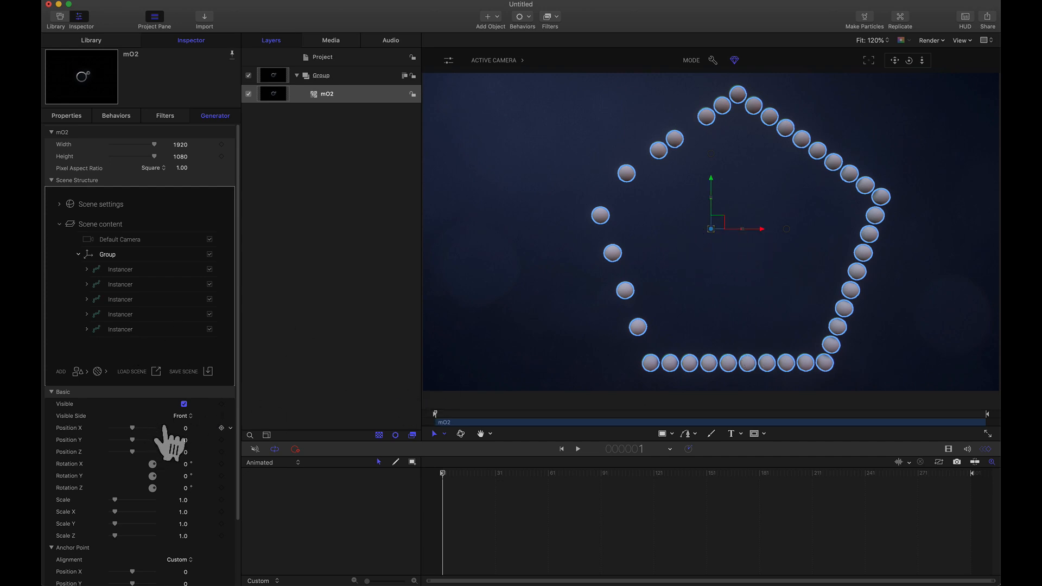
# Align the group's anchor point with Set Center and set its Position X, Y and Z to 0.
pyautogui.scroll(-3, 166, 442)
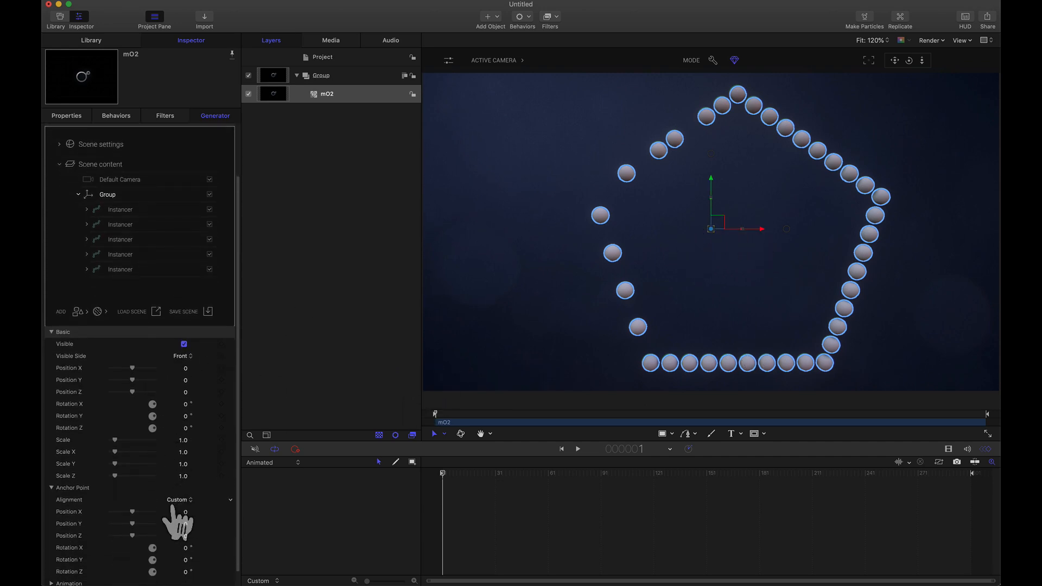
pyautogui.click(177, 501)
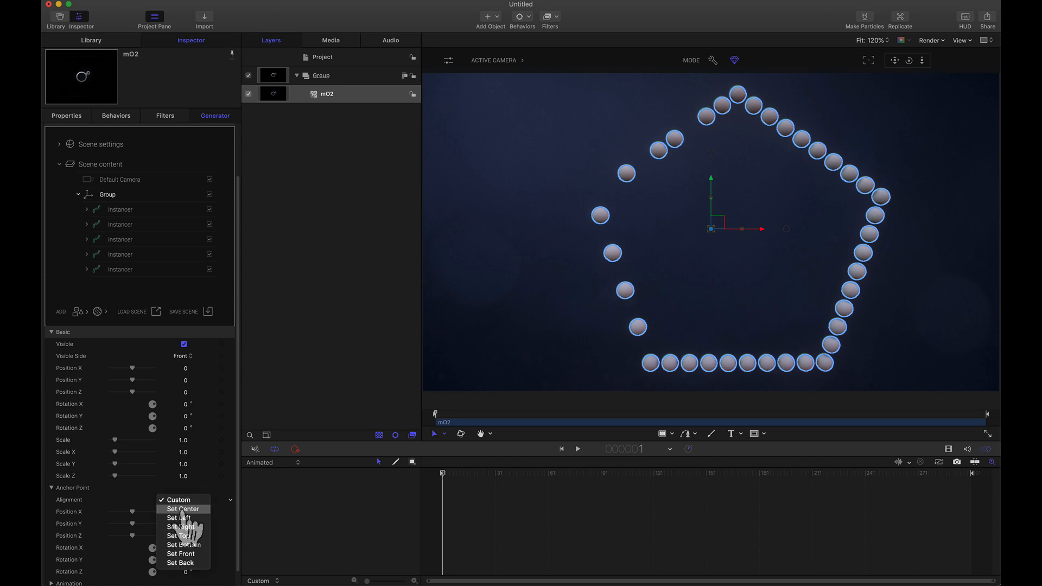
pyautogui.click(184, 509)
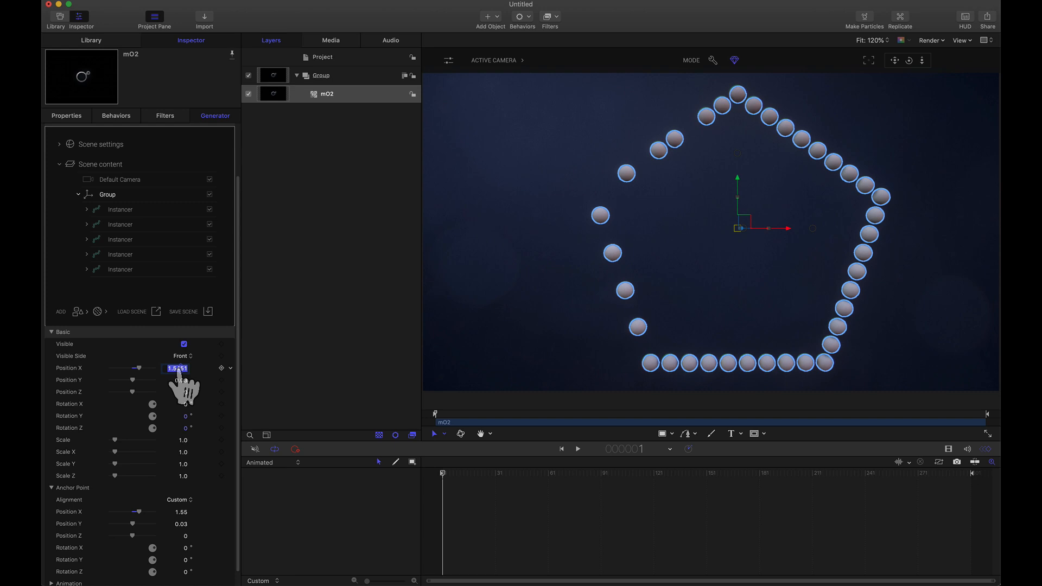
pyautogui.press('Tab')
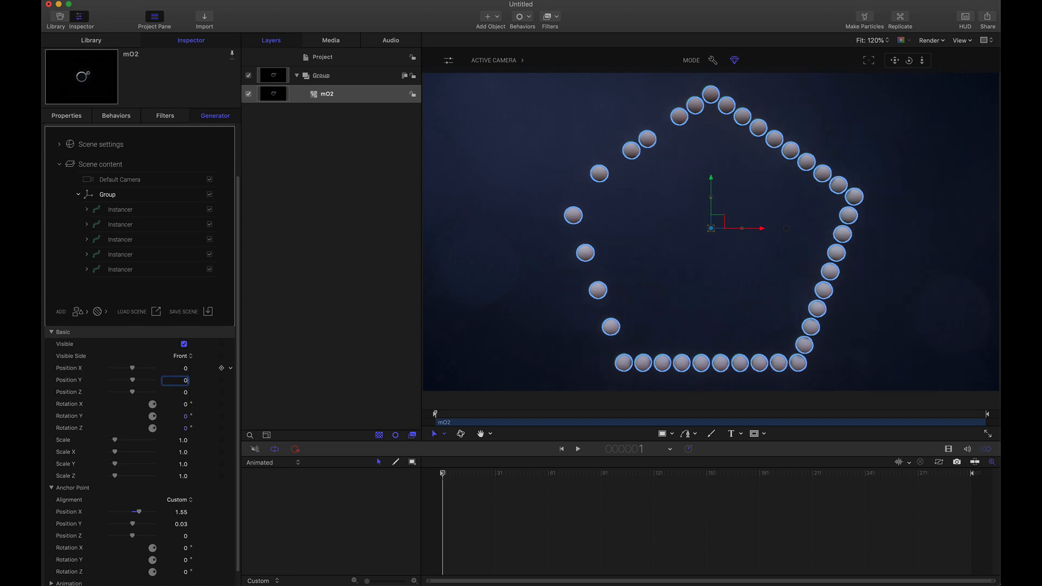
pyautogui.write('0')
pyautogui.press('Tab')
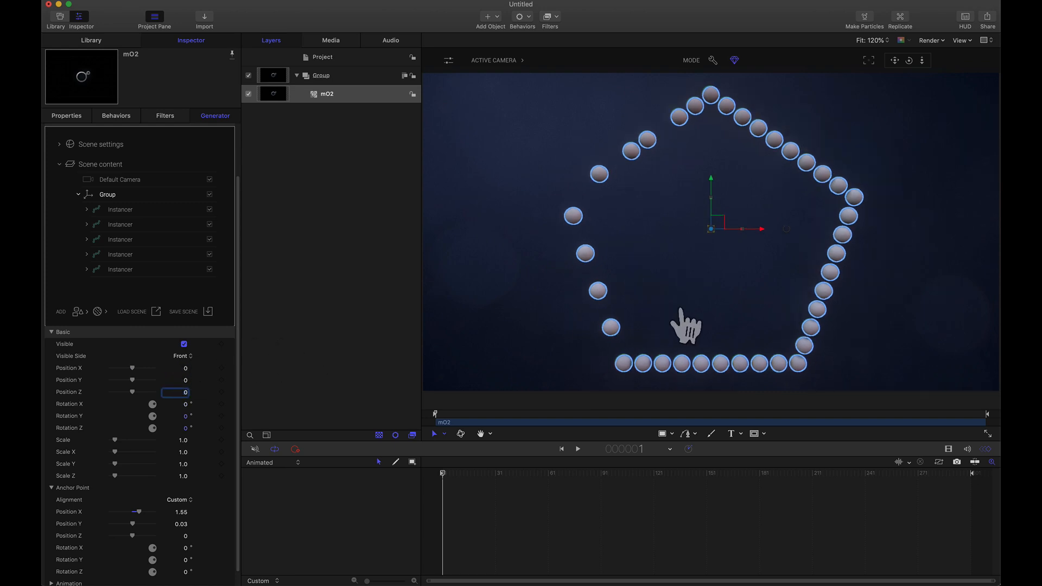
pyautogui.click(684, 326)
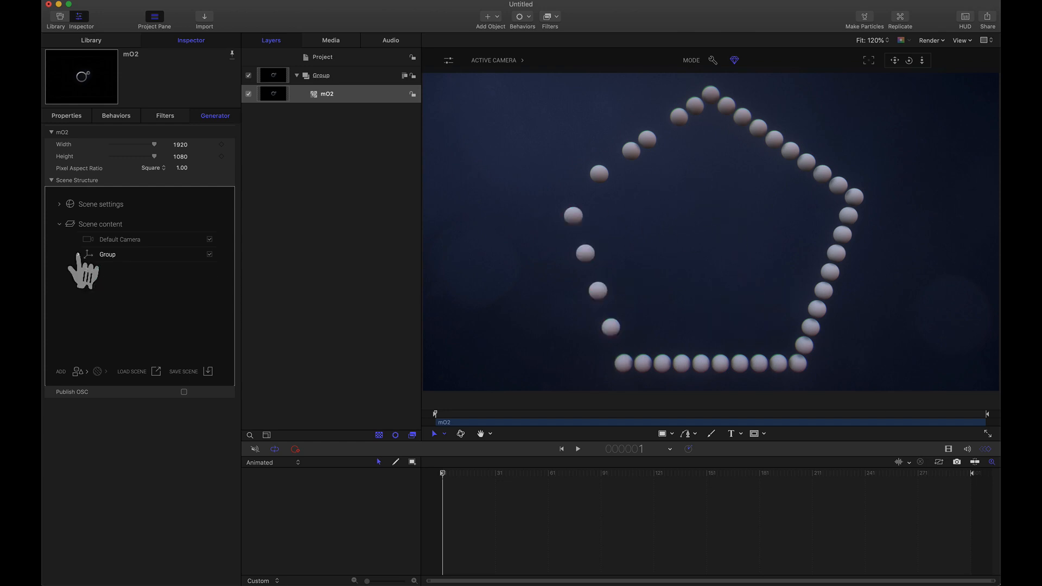
# Add a new sphere and a radial Instancer outside the group, nest the sphere inside the Instancer and select the Instancer.
pyautogui.click(82, 372)
pyautogui.click(80, 374)
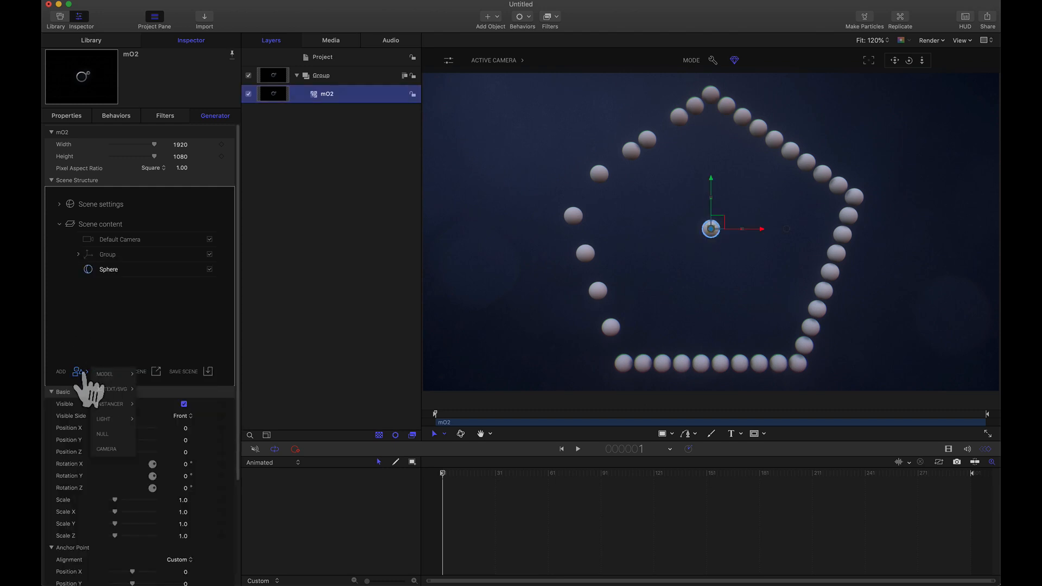
pyautogui.moveTo(116, 410)
pyautogui.click(147, 435)
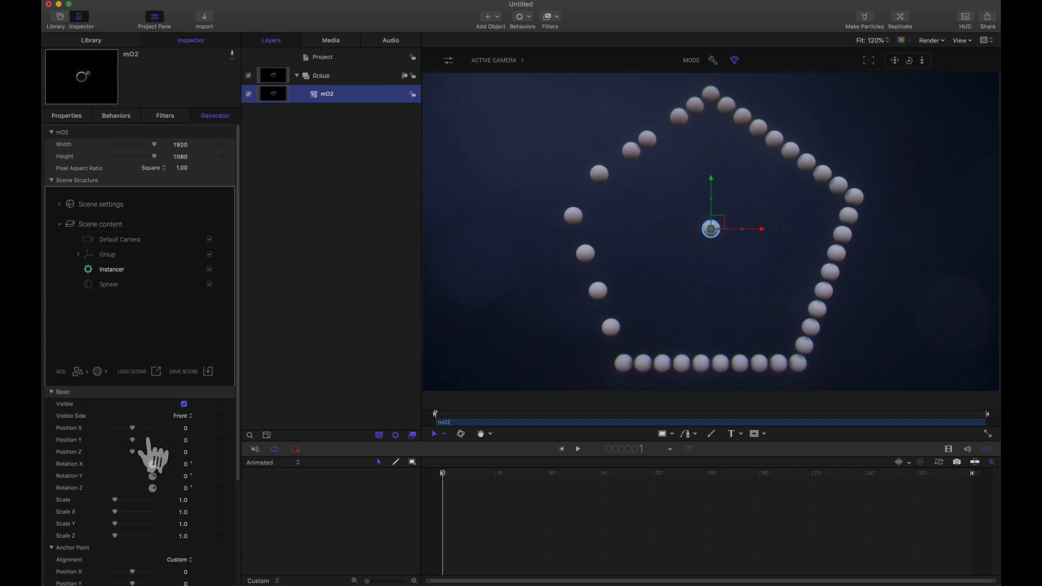
pyautogui.moveTo(108, 286); pyautogui.dragTo(110, 283)
pyautogui.scroll(-2, 206, 458)
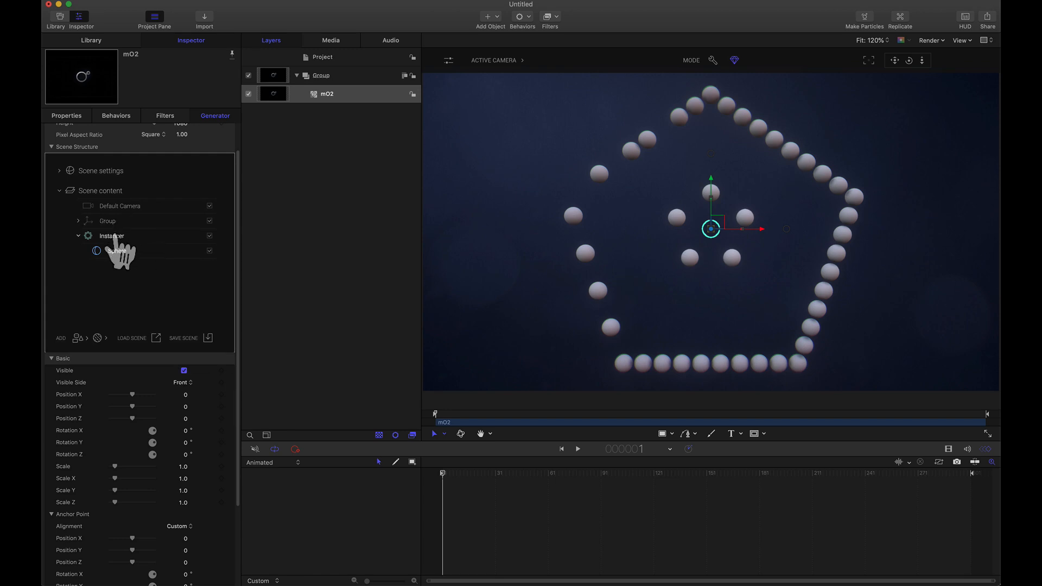
pyautogui.click(112, 237)
# Try a Count of 1 on the radial Instancer and return it to 5.
pyautogui.scroll(-6, 158, 477)
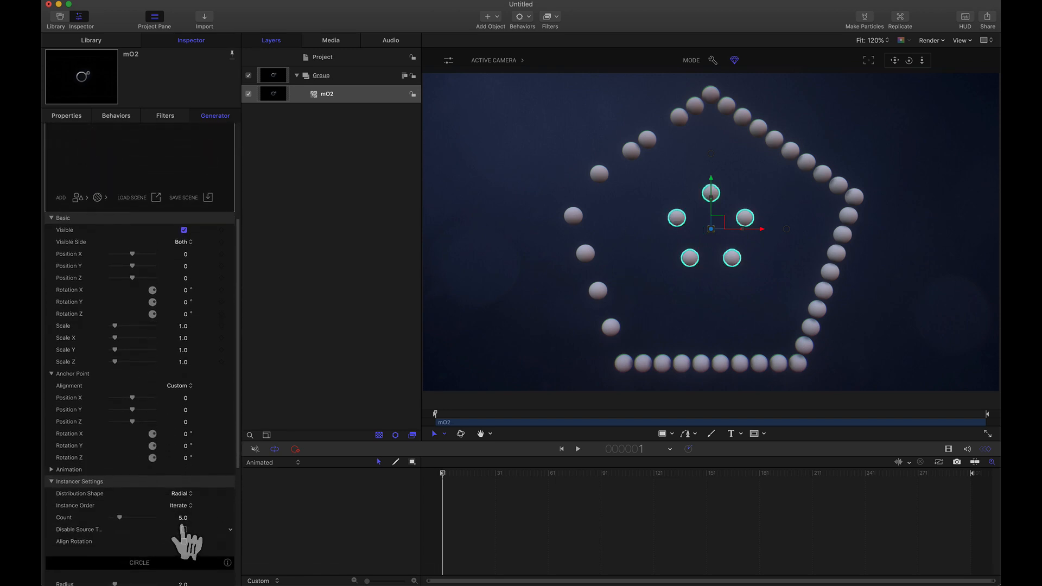
pyautogui.moveTo(183, 518); pyautogui.dragTo(183, 518)
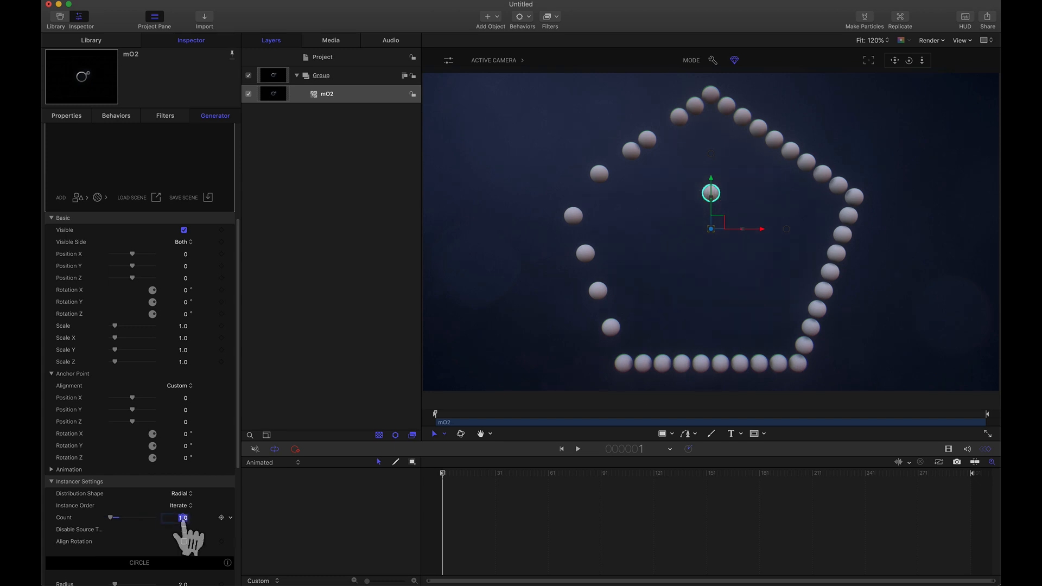
pyautogui.press('Return')
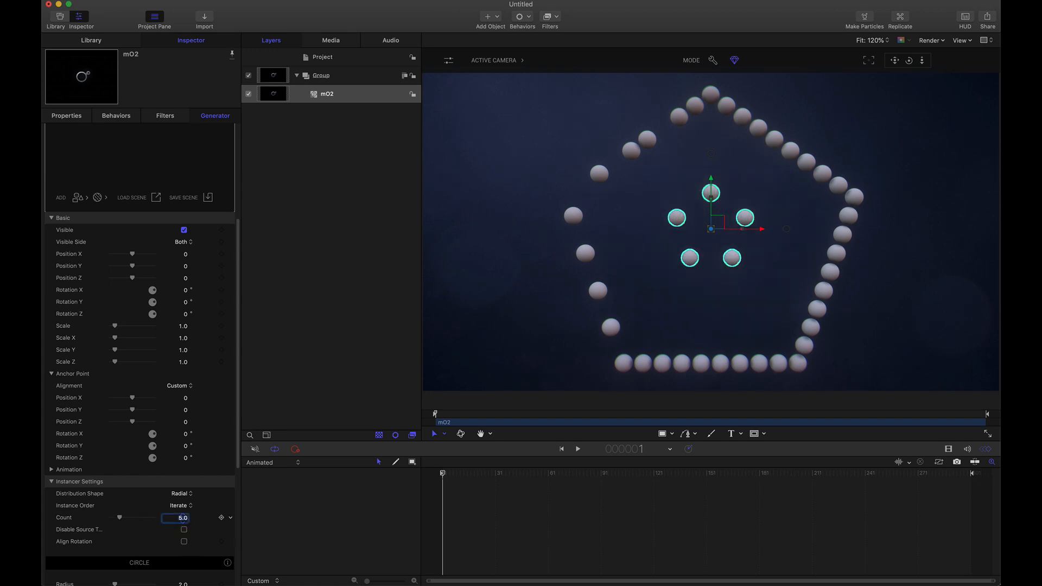
# Set the radial Instancer's Radius to 8.5 and move it down along Y until its spheres sit on the pentagon's corners.
pyautogui.scroll(-5, 70, 558)
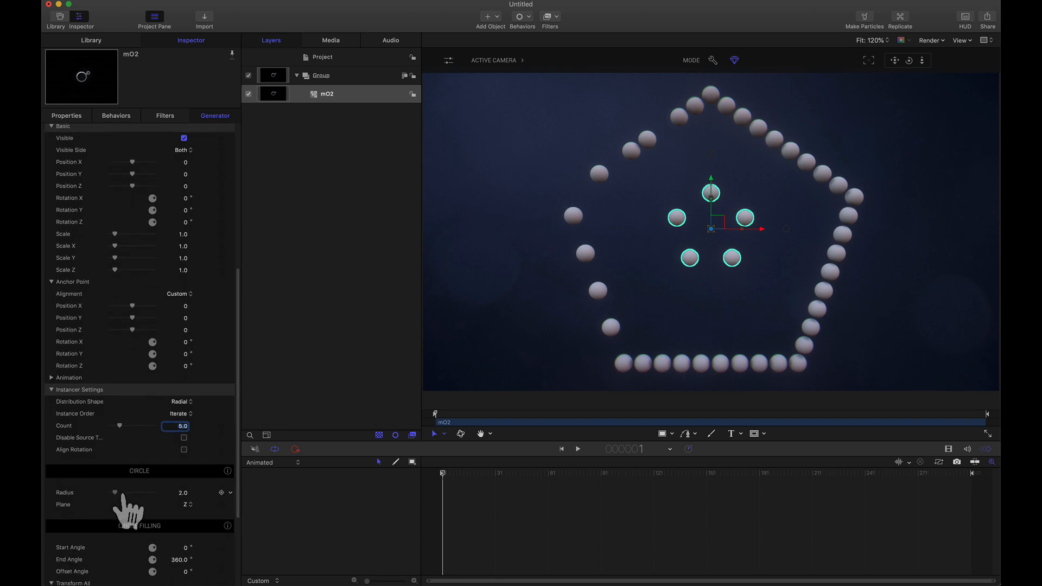
pyautogui.moveTo(115, 494); pyautogui.dragTo(128, 494)
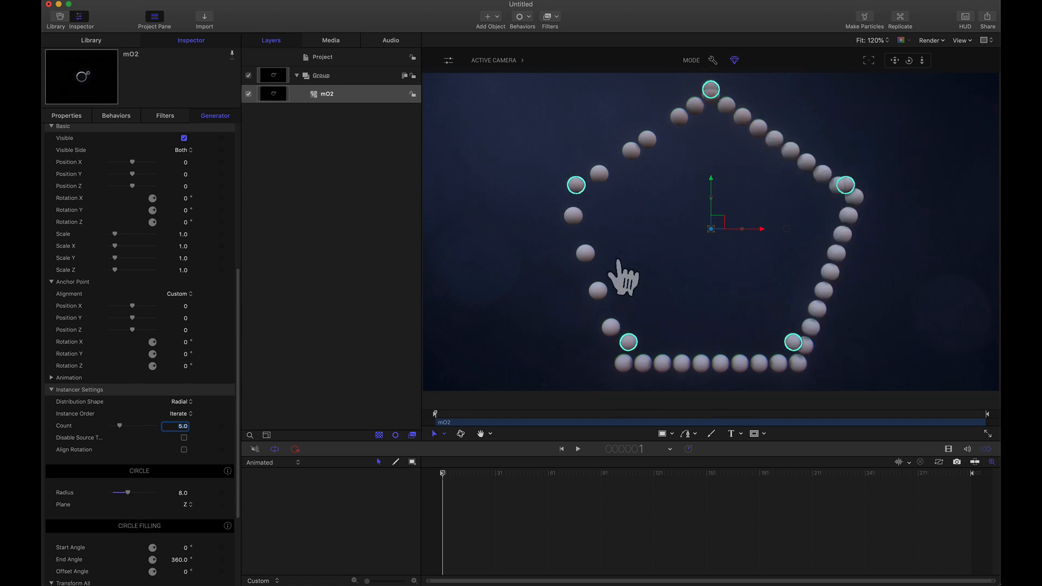
pyautogui.scroll(-3, 185, 451)
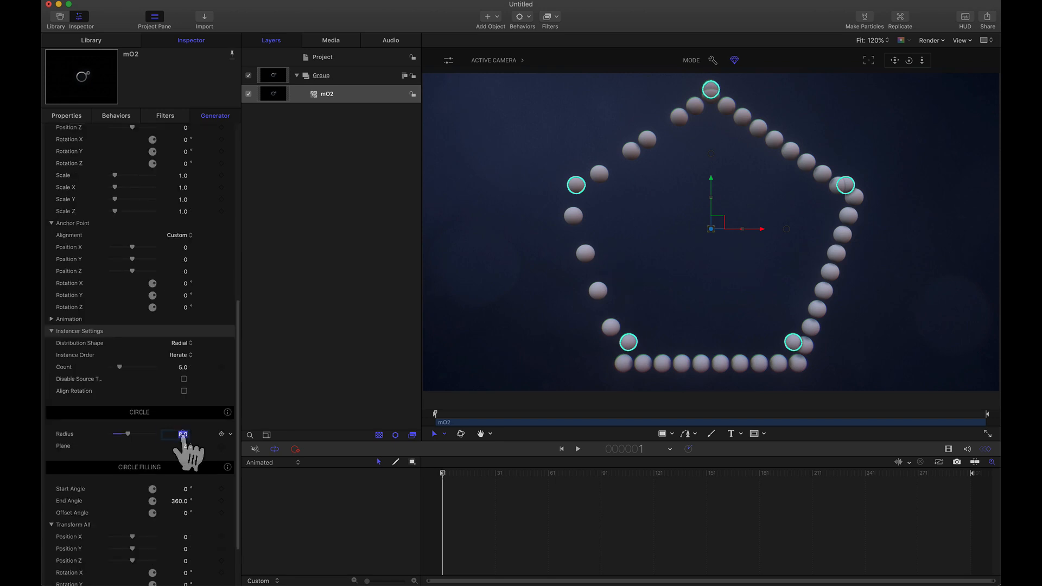
pyautogui.press('Return')
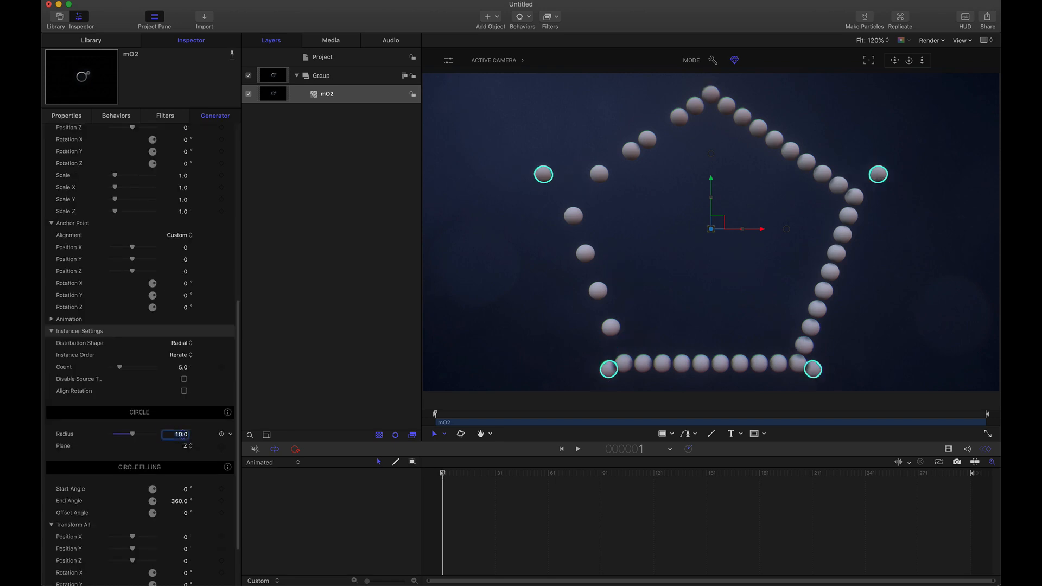
pyautogui.click(182, 435)
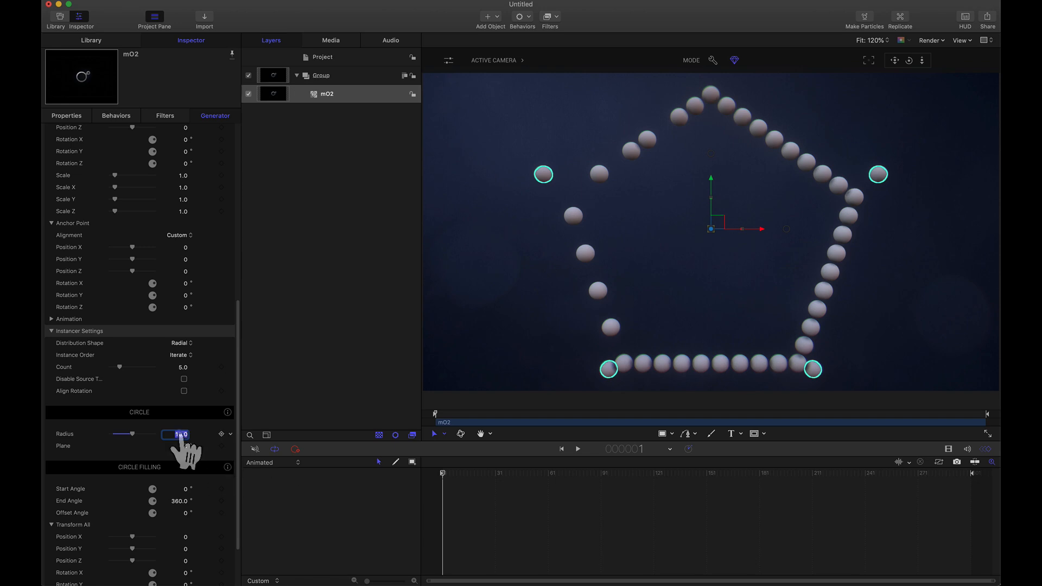
pyautogui.write('8.5')
pyautogui.press('Return')
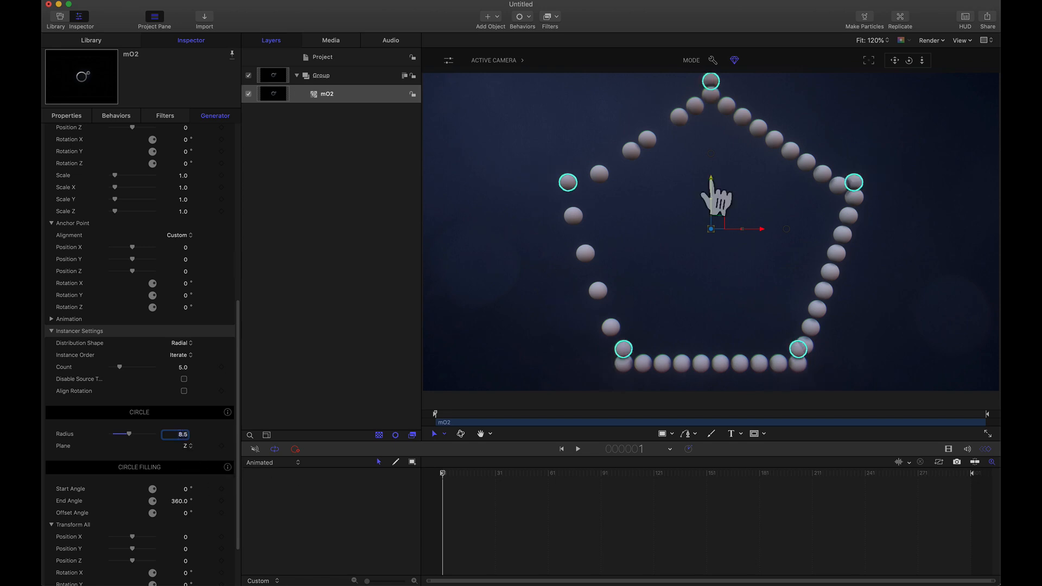
pyautogui.moveTo(717, 200); pyautogui.dragTo(719, 214)
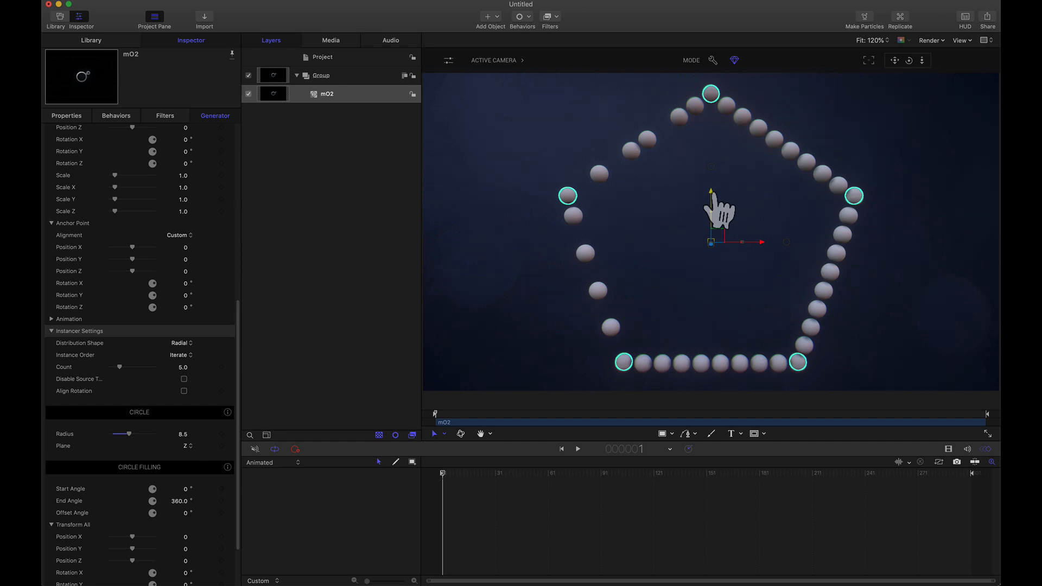
pyautogui.moveTo(720, 214); pyautogui.dragTo(720, 214)
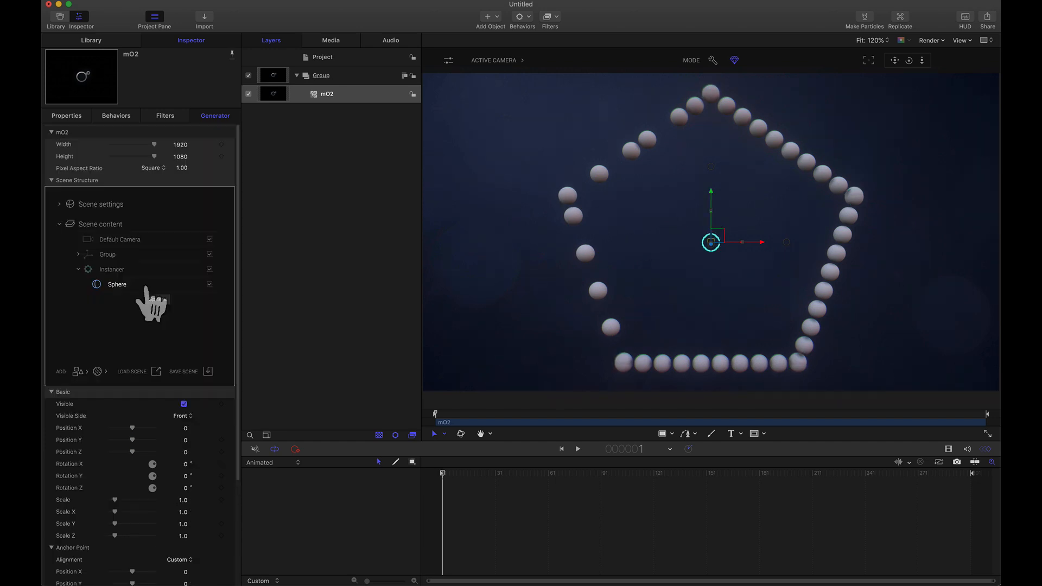
# Add a yellow material to the radial Instancer's sphere and set its Illuminance Intensity to 3.37 with the color Yellow.
pyautogui.click(97, 373)
pyautogui.click(144, 407)
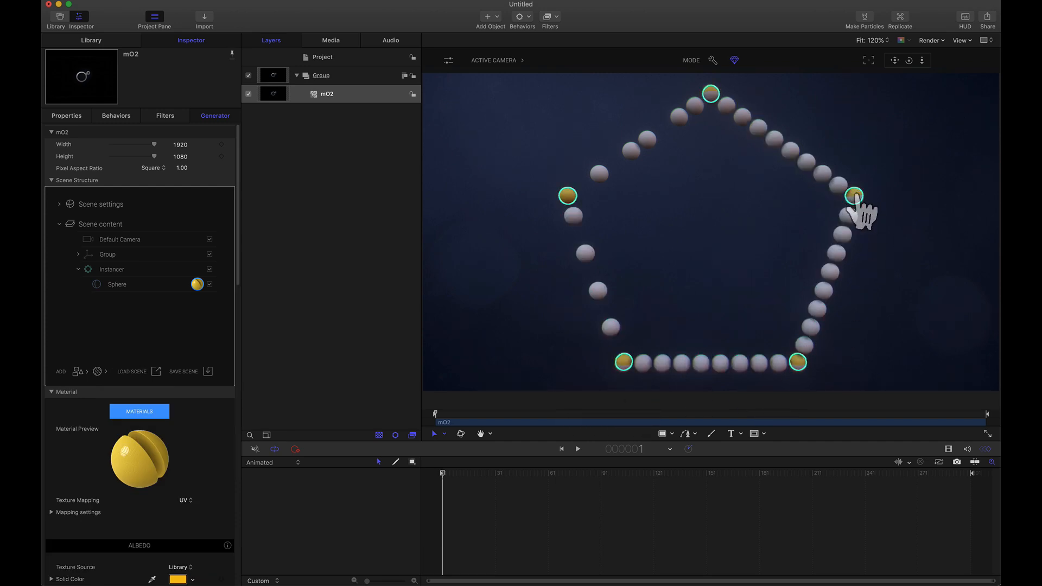
pyautogui.scroll(-10, 116, 535)
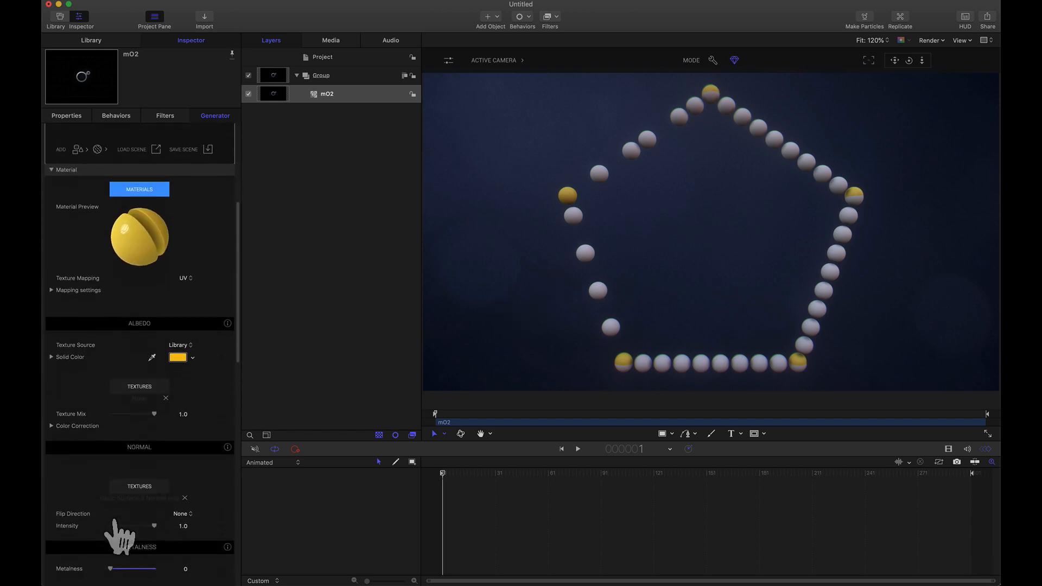
pyautogui.scroll(-6, 116, 537)
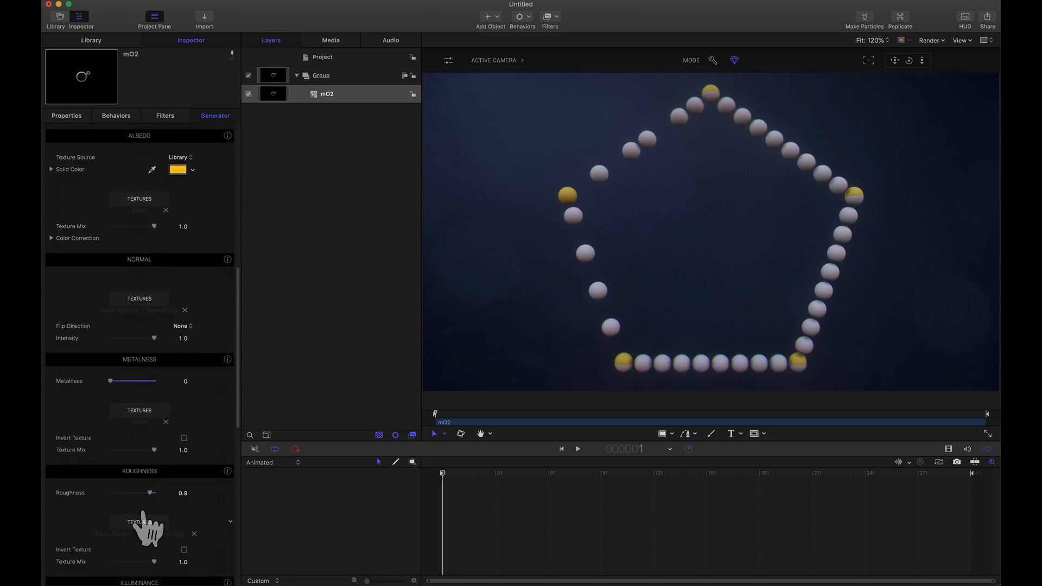
pyautogui.scroll(-2, 141, 513)
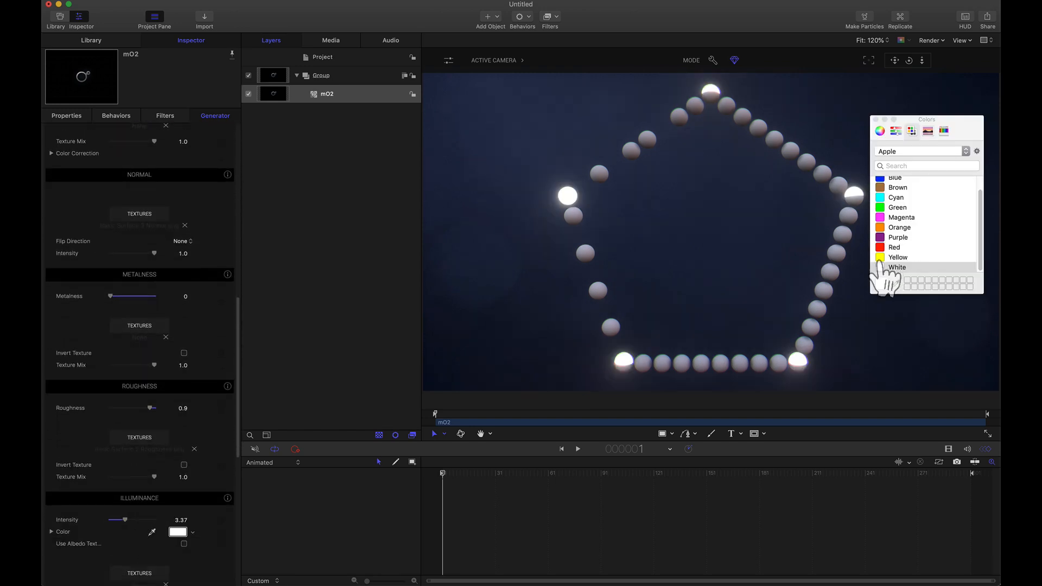
pyautogui.click(878, 259)
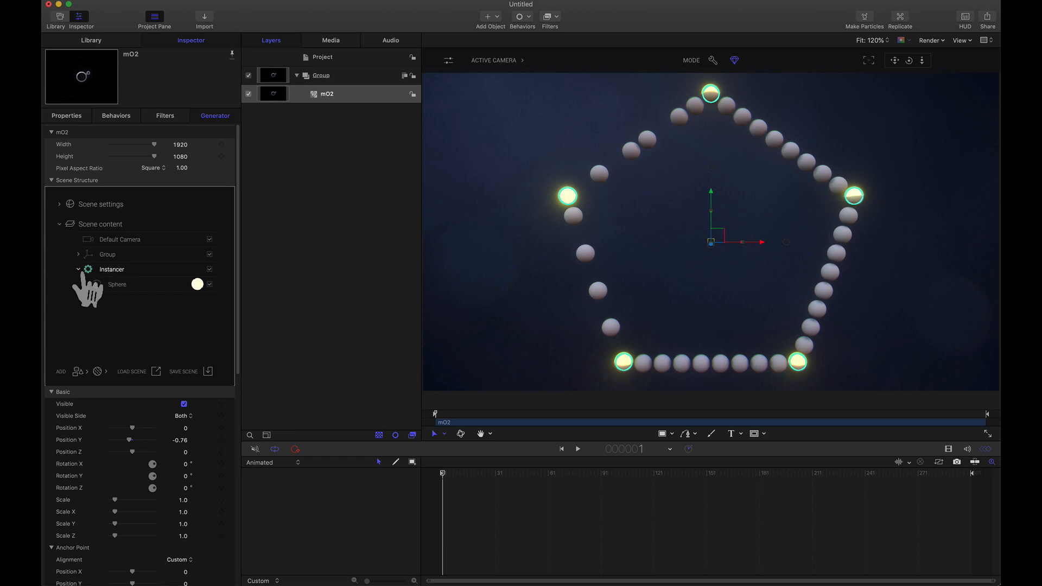
# Apply the Linear Move Z Out object behavior, from the Position Z animation-out set, to the radial Instancer.
pyautogui.scroll(-5, 108, 391)
pyautogui.scroll(-3, 103, 388)
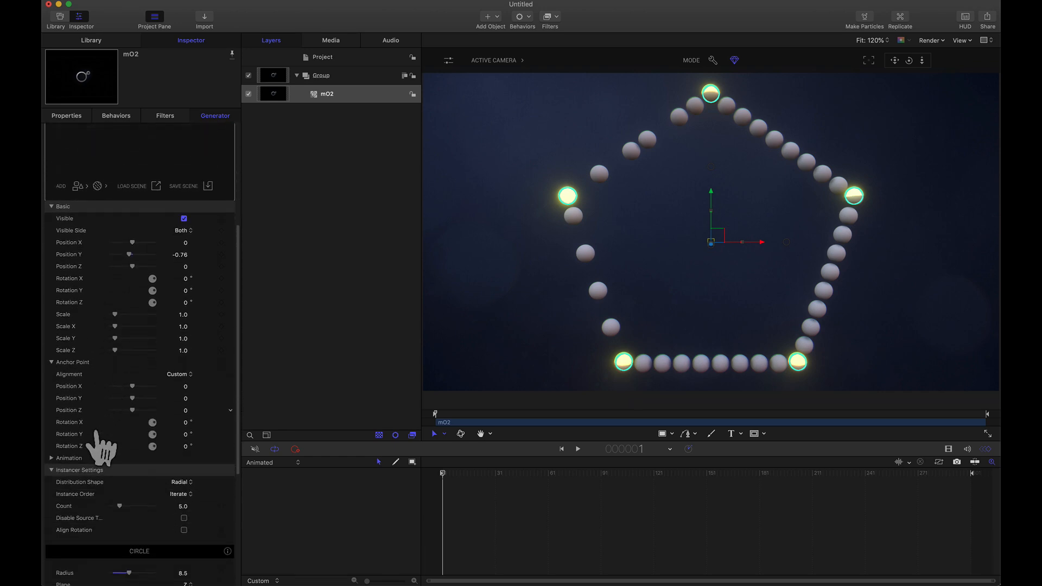
pyautogui.click(51, 456)
pyautogui.scroll(-2, 87, 450)
pyautogui.click(130, 424)
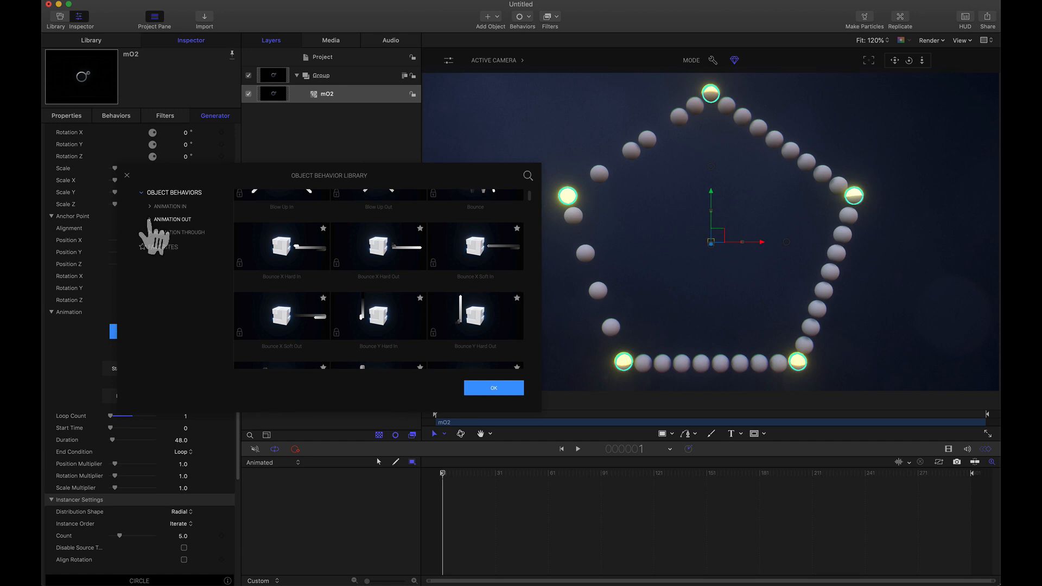
pyautogui.click(149, 220)
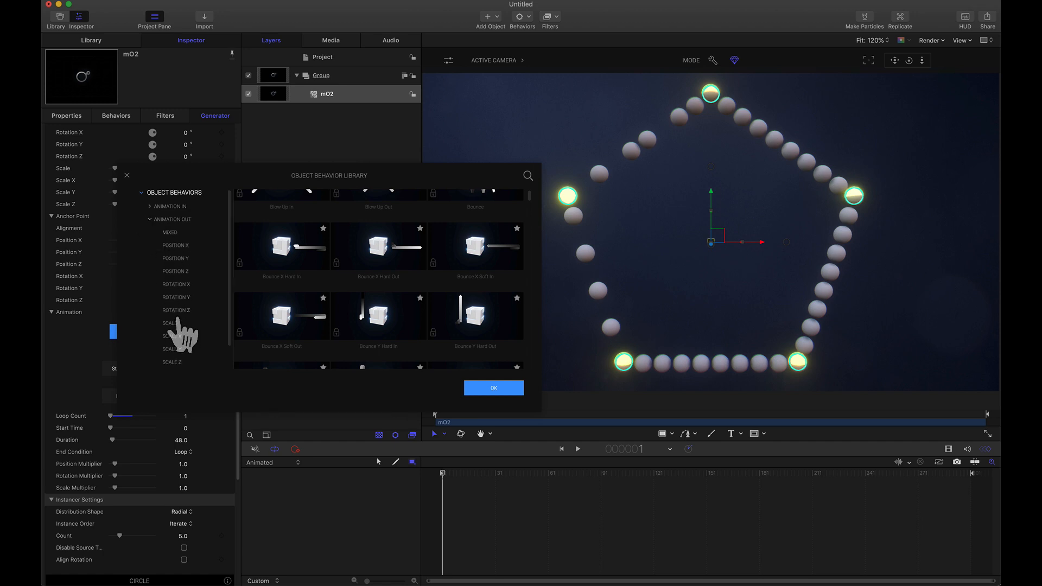
pyautogui.click(175, 271)
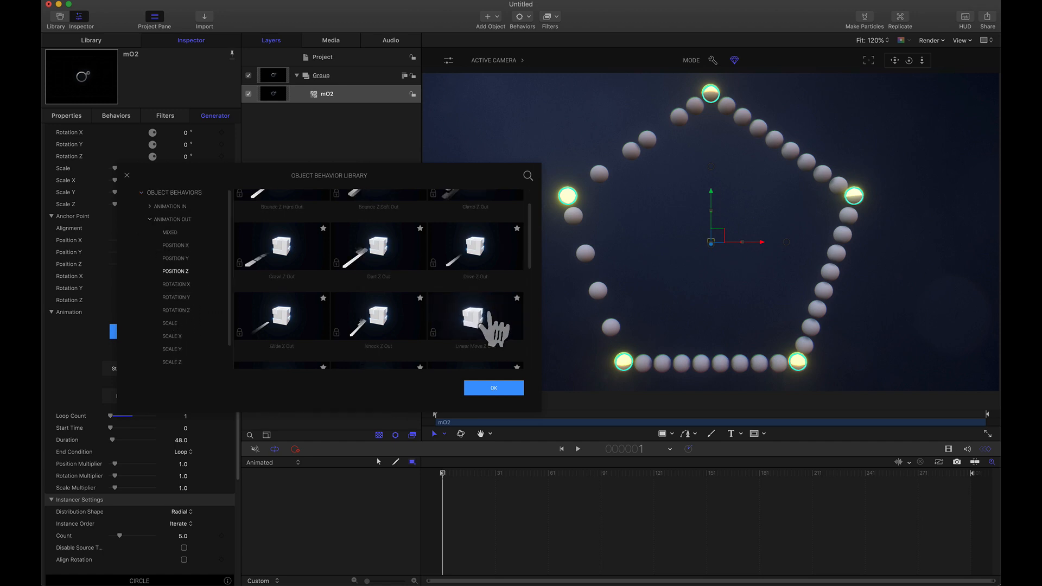
pyautogui.click(489, 331)
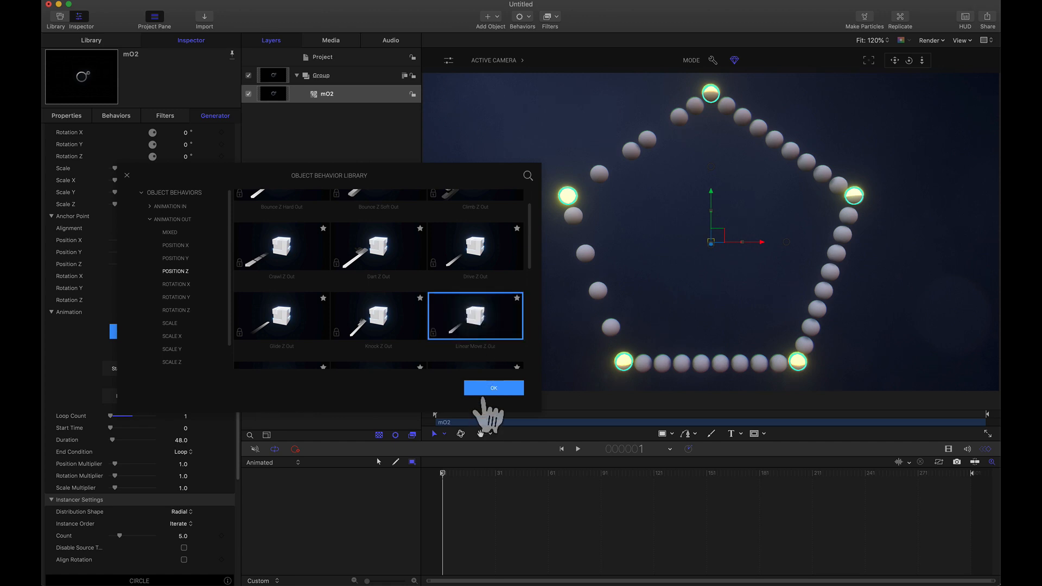
pyautogui.click(487, 389)
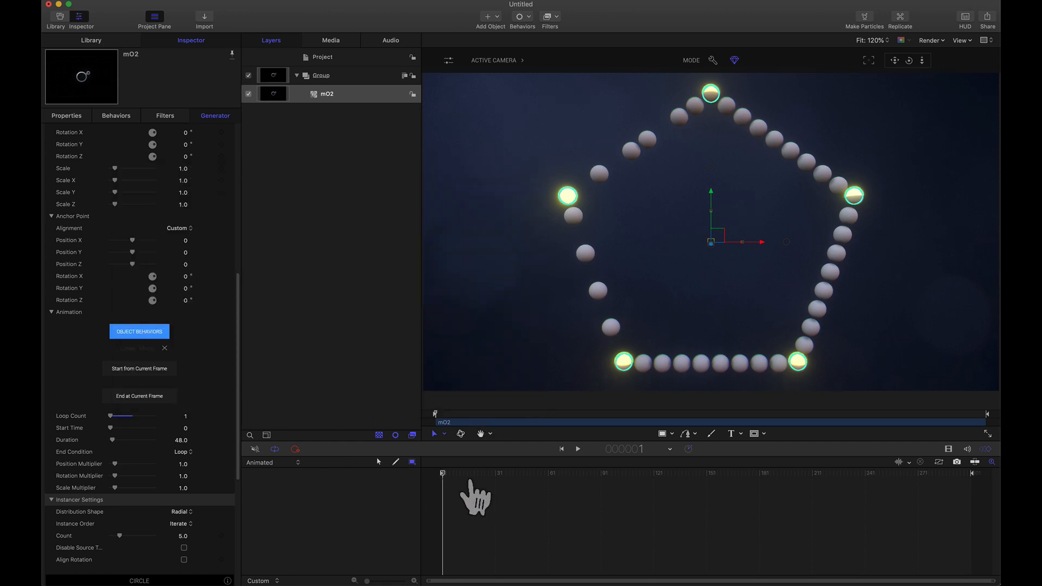
# Try a Position Multiplier of -10 on the behavior, set it to -20 and scrub the timeline to check the movement.
pyautogui.moveTo(443, 474)
pyautogui.mouseDown()
pyautogui.moveTo(504, 477)
pyautogui.moveTo(443, 476)
pyautogui.mouseUp()
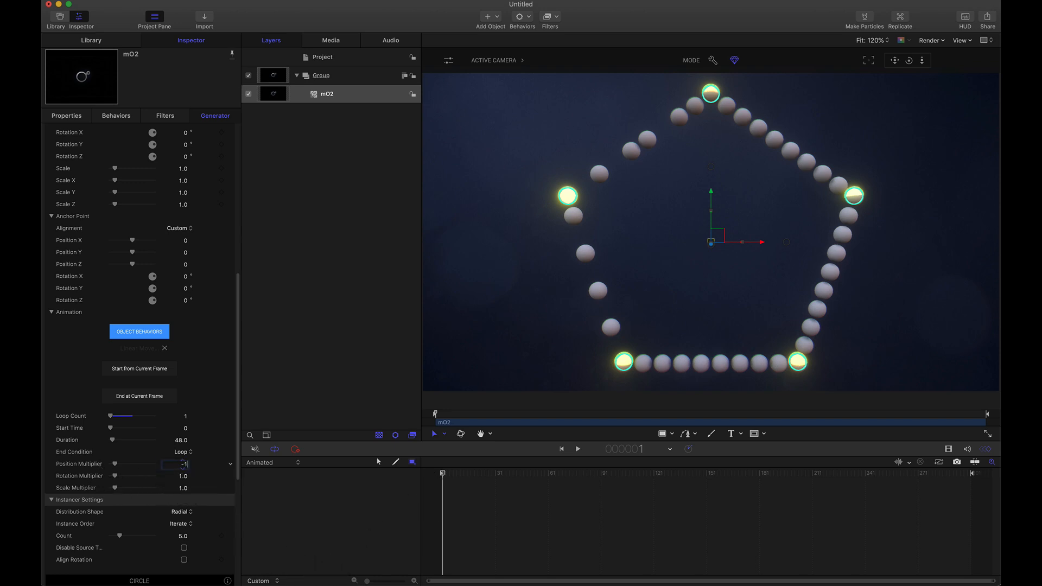
pyautogui.moveTo(443, 474); pyautogui.dragTo(426, 495)
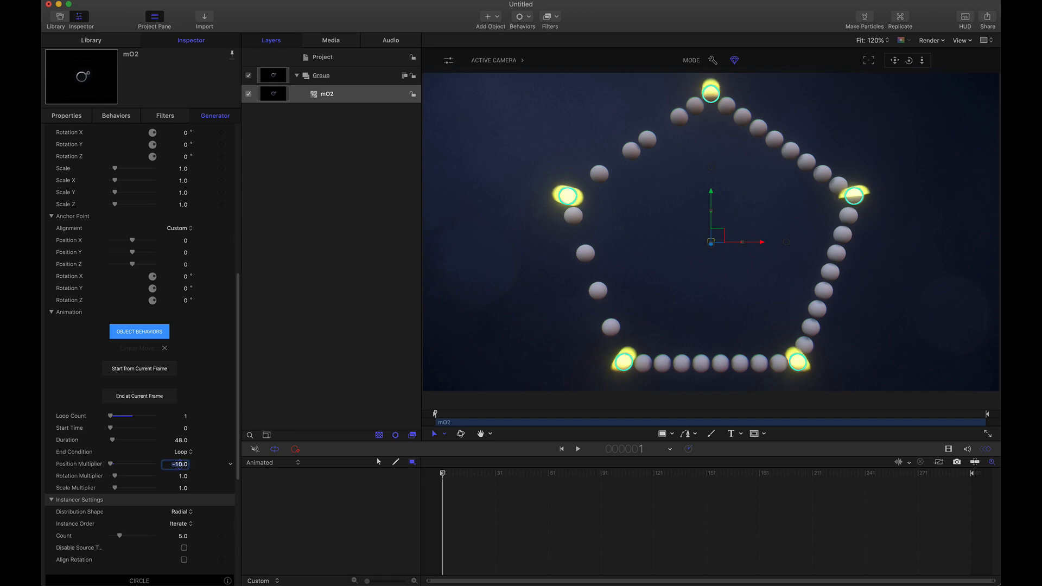
pyautogui.moveTo(456, 491)
pyautogui.mouseDown()
pyautogui.moveTo(530, 492)
pyautogui.moveTo(440, 491)
pyautogui.mouseUp()
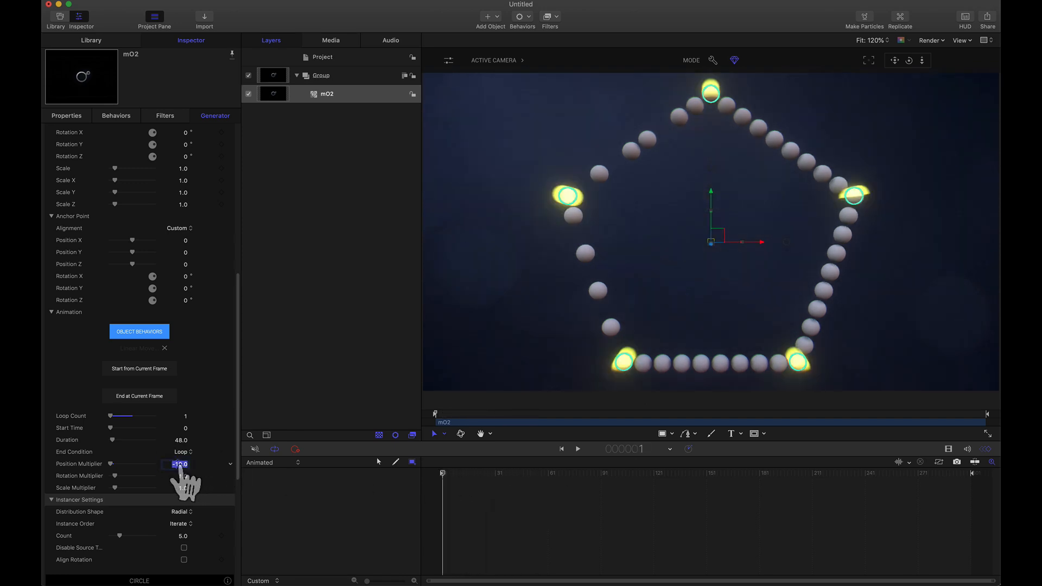
pyautogui.write('-20')
pyautogui.press('Return')
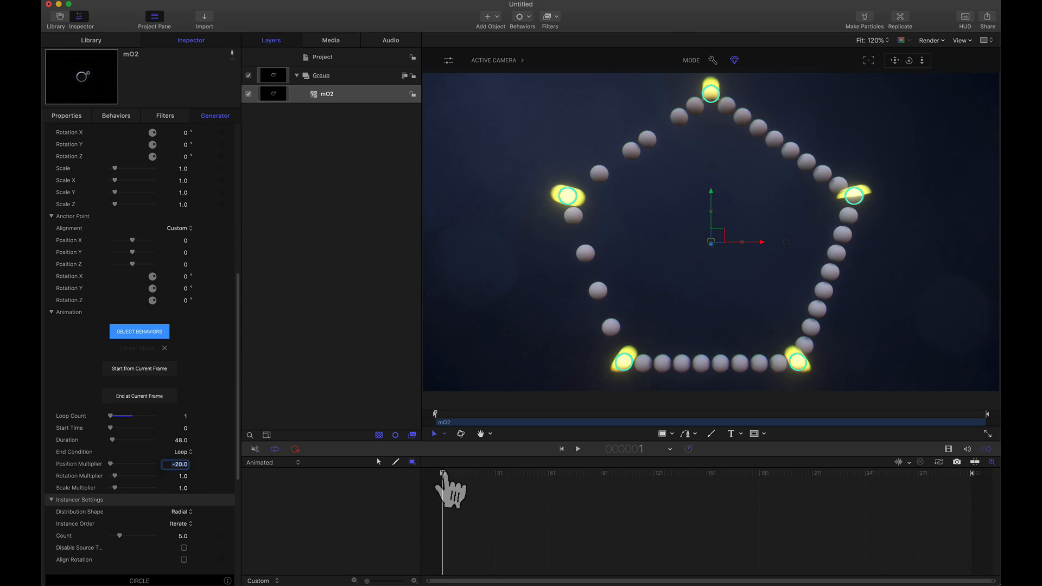
pyautogui.moveTo(451, 491); pyautogui.dragTo(420, 489)
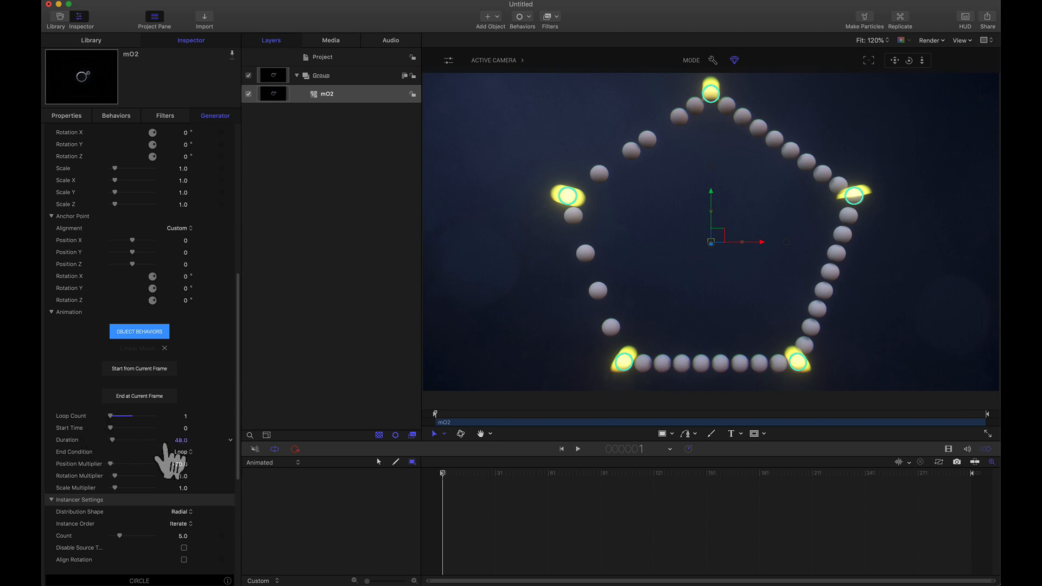
# Set the behavior's Duration to 299, scrub the full timeline and set the Loop Count to 5.
pyautogui.moveTo(698, 503); pyautogui.dragTo(993, 529)
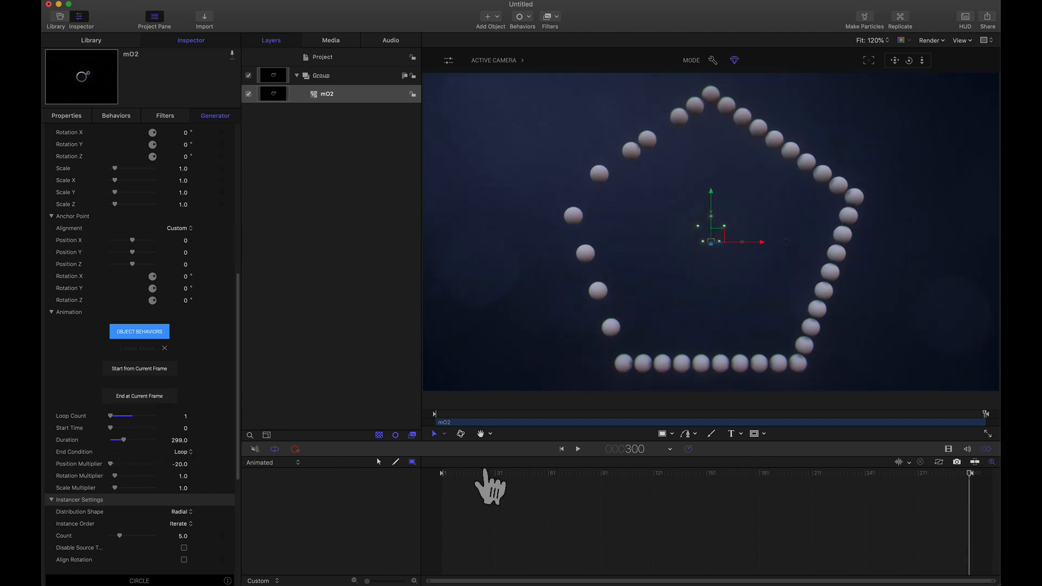
pyautogui.moveTo(486, 492); pyautogui.dragTo(434, 481)
pyautogui.click(185, 416)
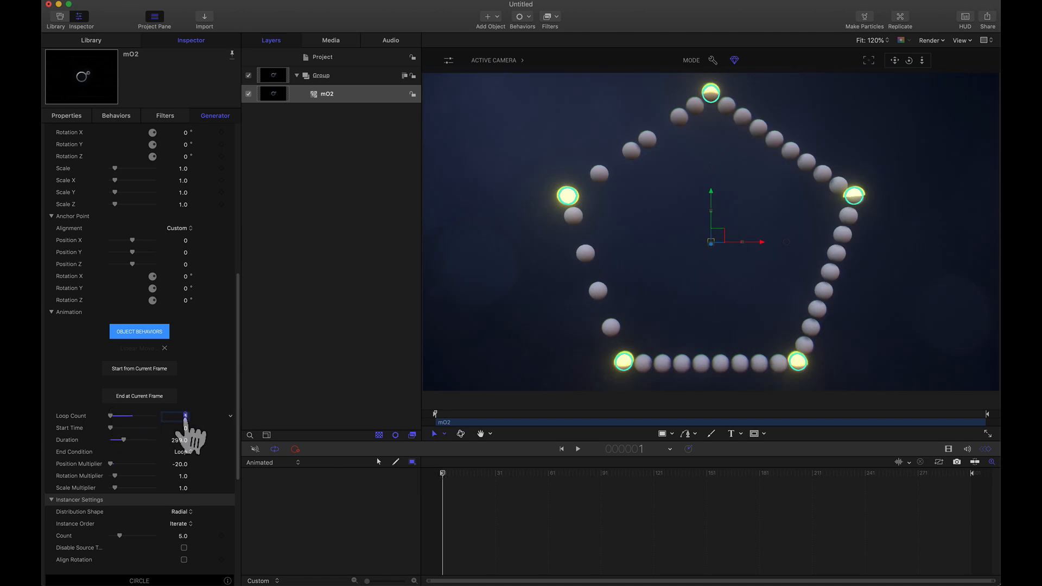
pyautogui.press('Return')
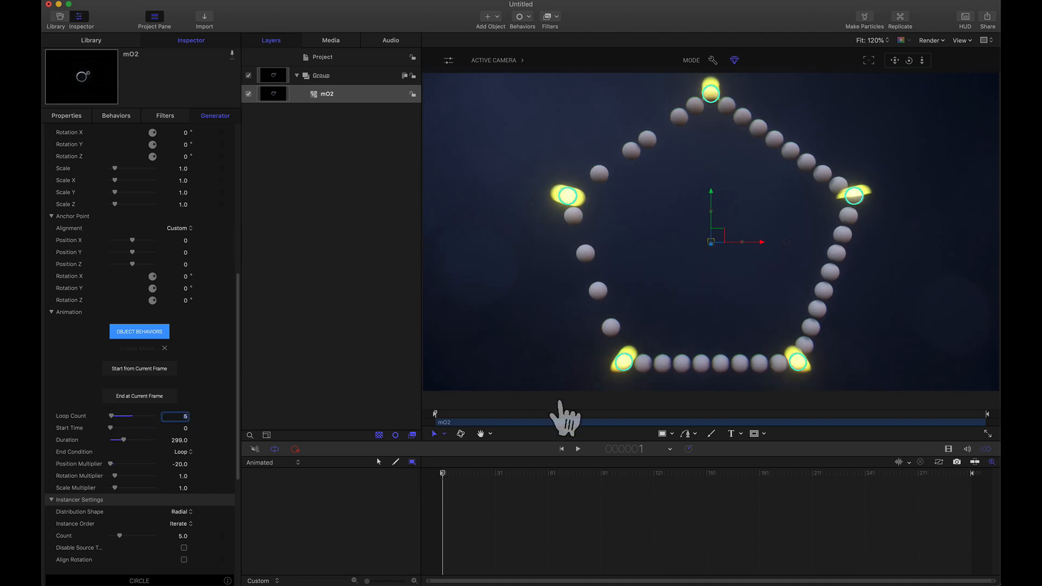
# Play the looping movement of the corner spheres and return to the first frame.
pyautogui.click(578, 450)
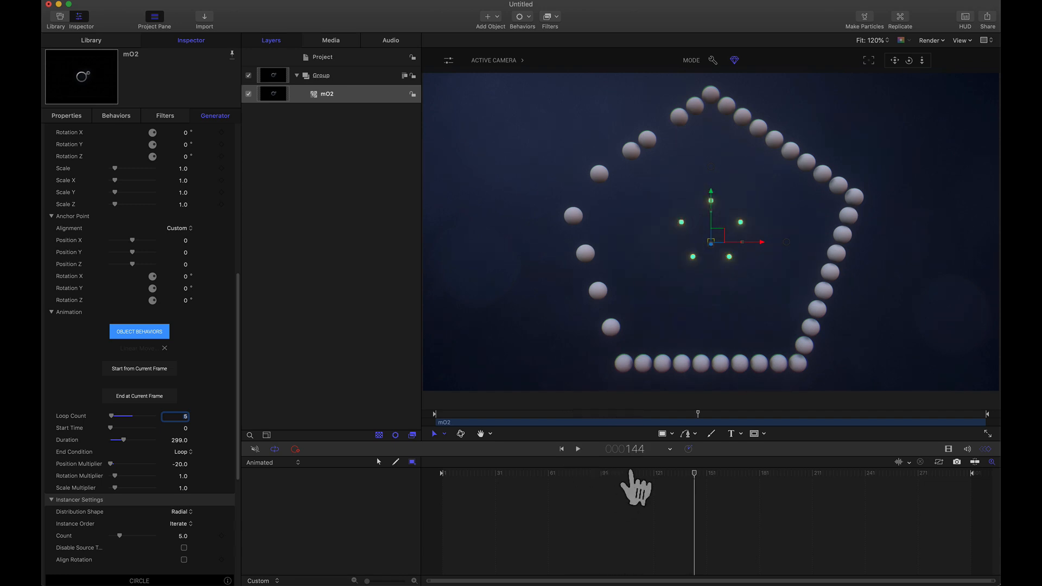
pyautogui.click(522, 474)
pyautogui.press('Home')
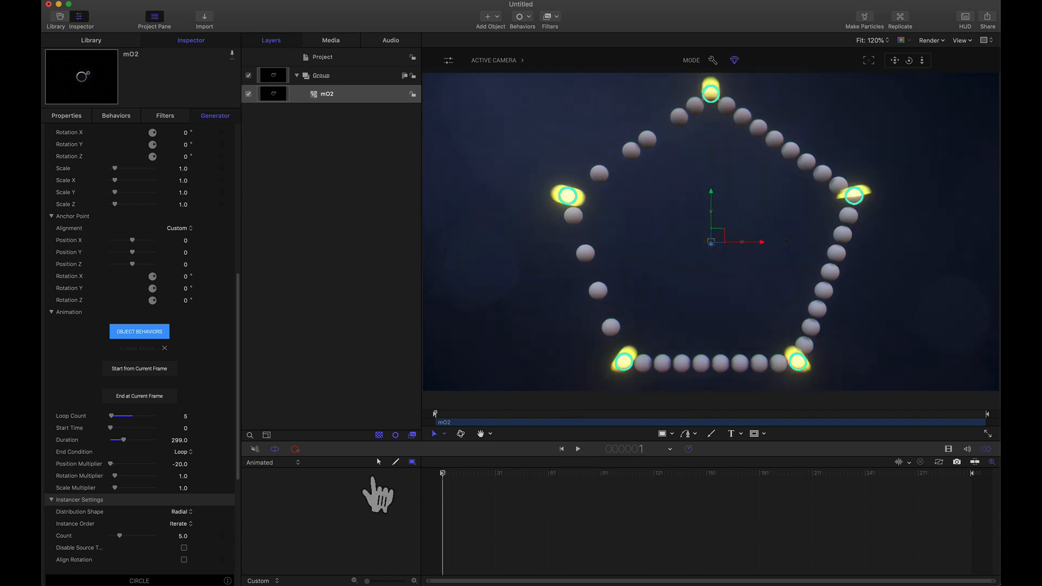
# Keyframe the radial Instancer's Rotation Z at 0° on frame 1 and go to frame 300.
pyautogui.scroll(10, 139, 393)
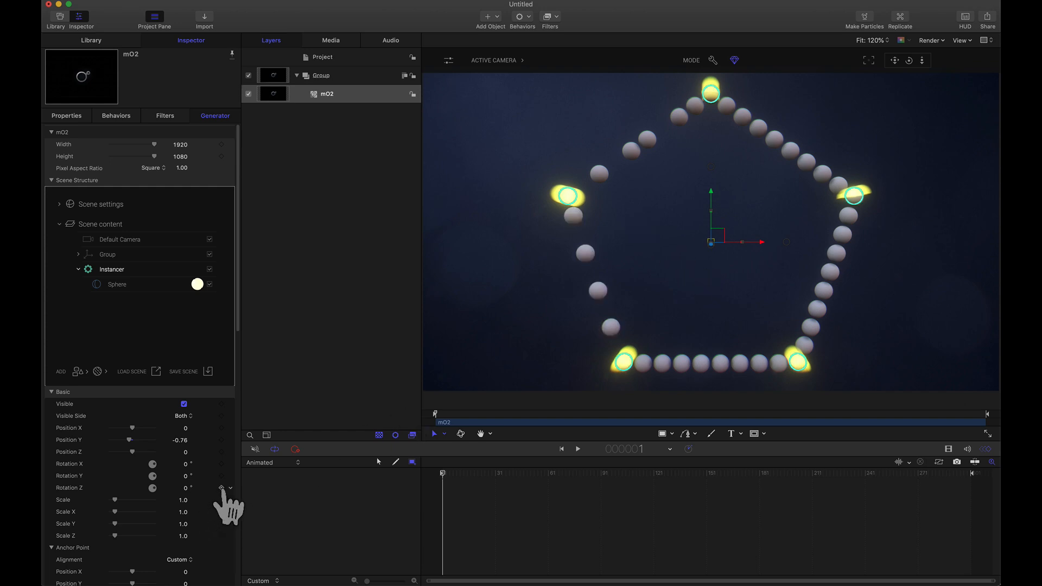
pyautogui.click(221, 488)
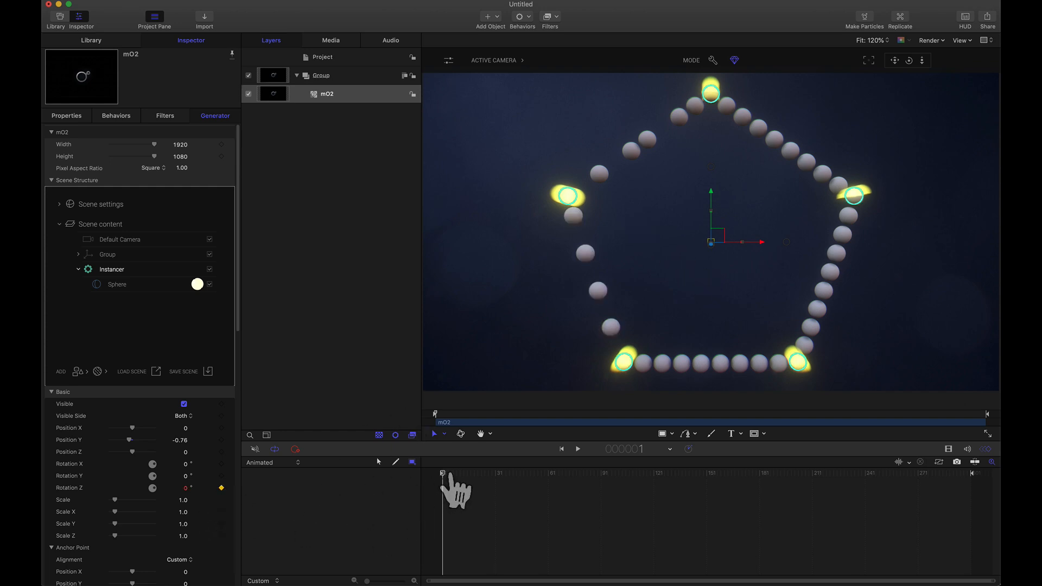
pyautogui.moveTo(449, 479); pyautogui.dragTo(1002, 515)
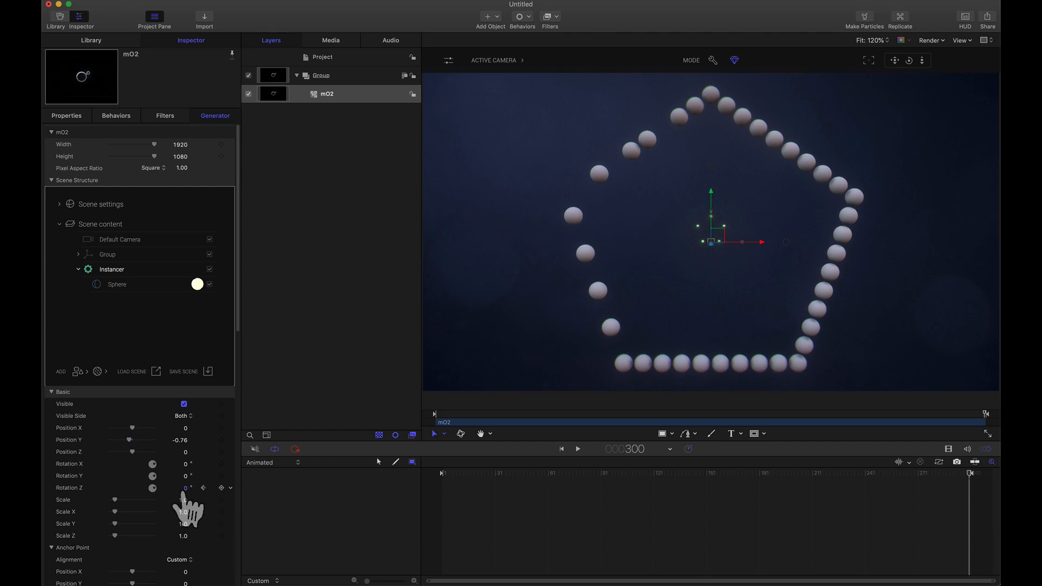
# Calculate 360*5 in the system launcher and set the radial Instancer's Rotation Z to 1800° at frame 300.
pyautogui.hotkey('alt', 'space')
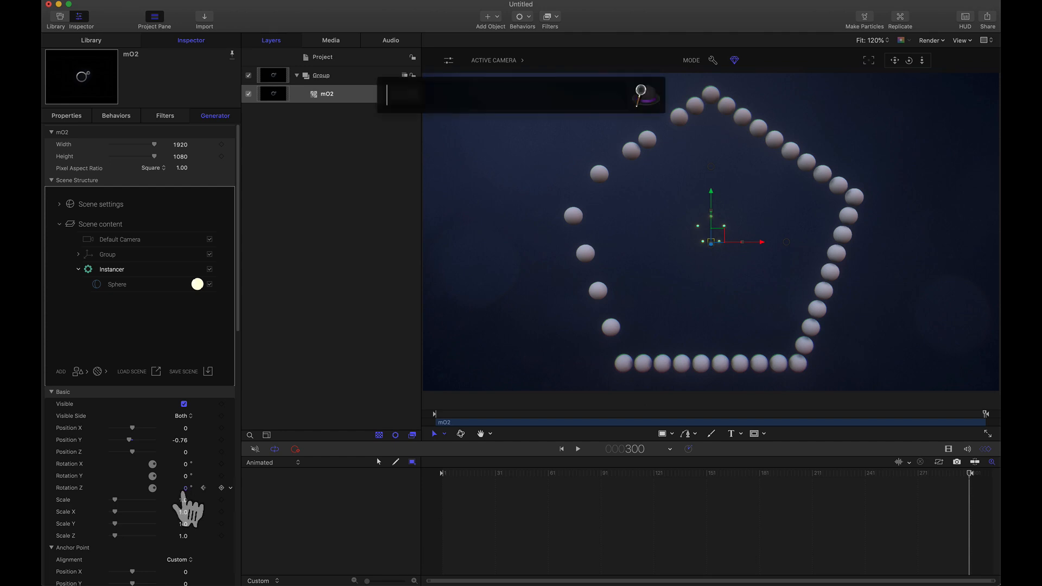
pyautogui.write('360')
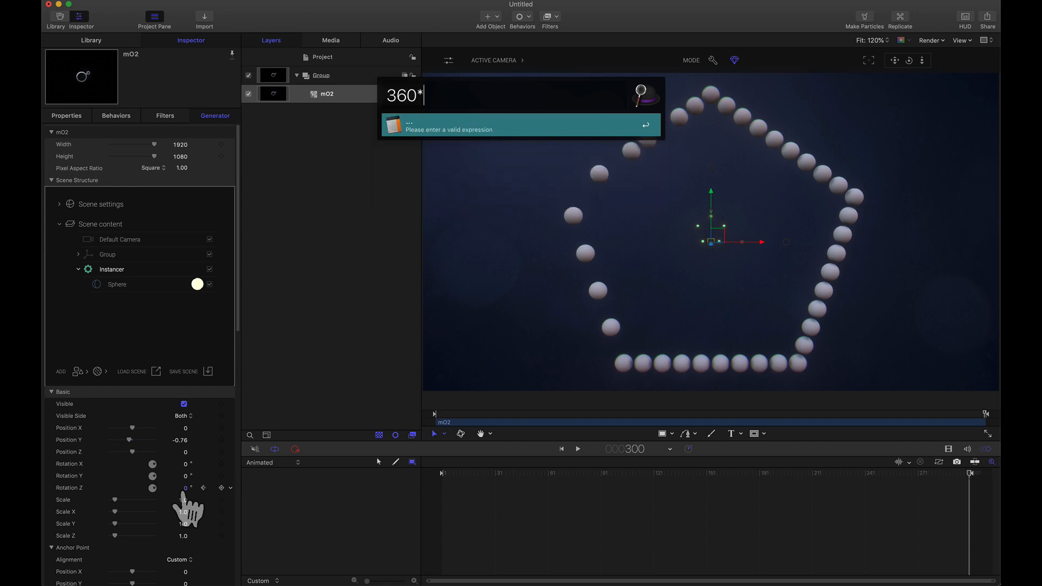
pyautogui.write('*5')
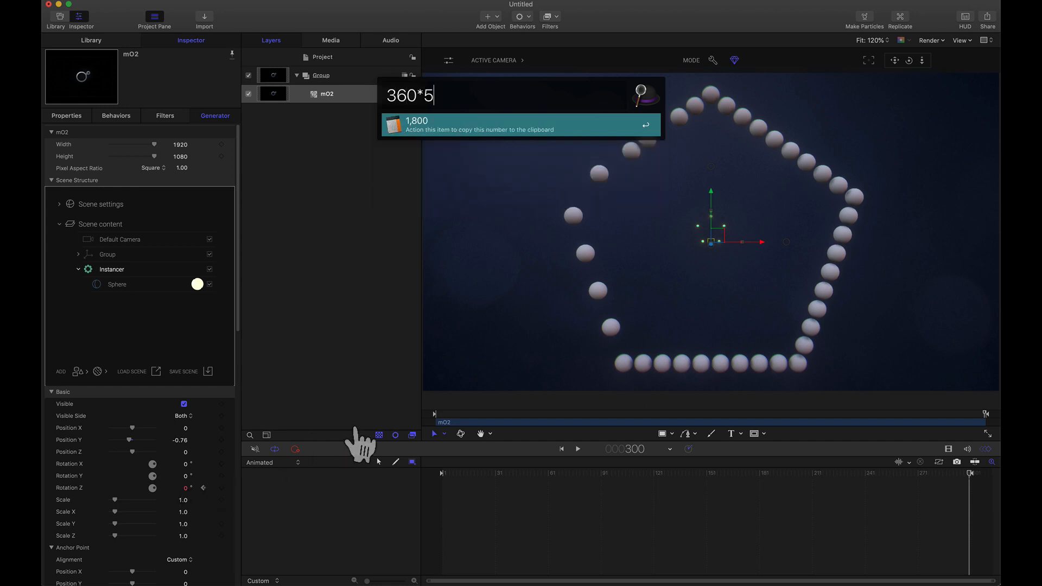
pyautogui.press('Return')
pyautogui.click(185, 489)
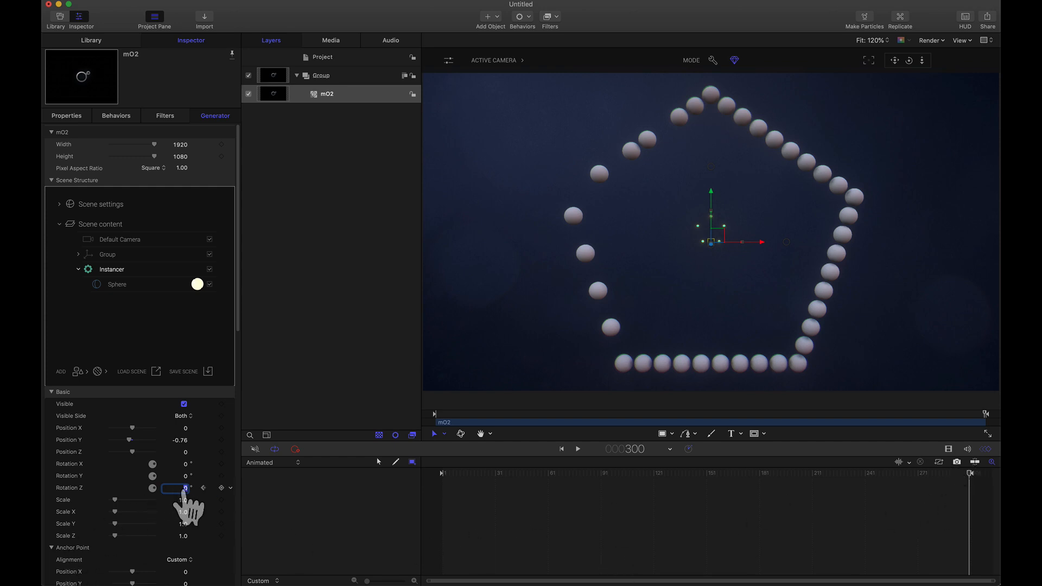
pyautogui.write('1800')
pyautogui.press('Return')
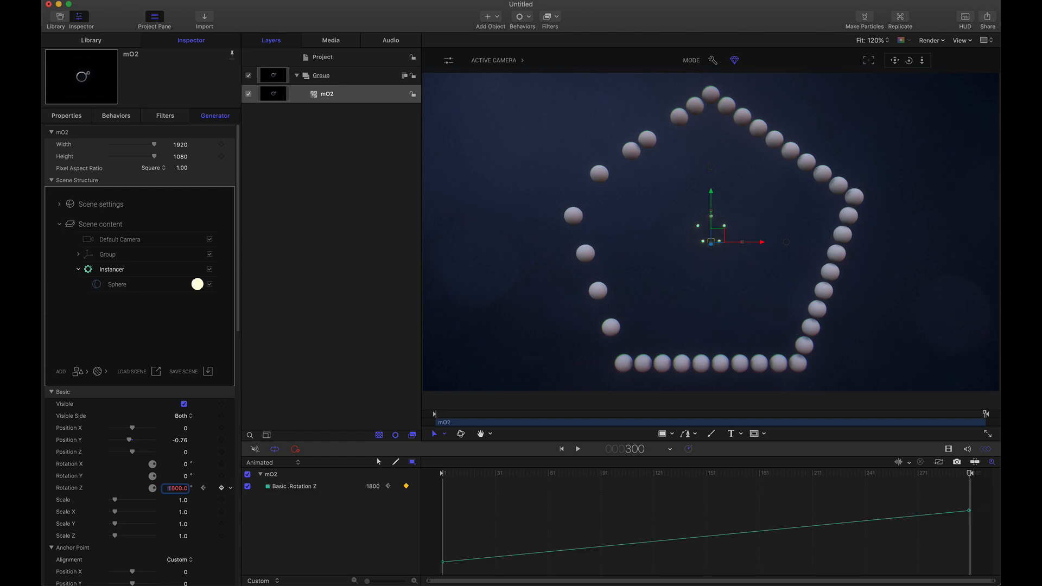
# Check the interpolation type of the Rotation Z animation curve and leave it as it is.
pyautogui.click(415, 487)
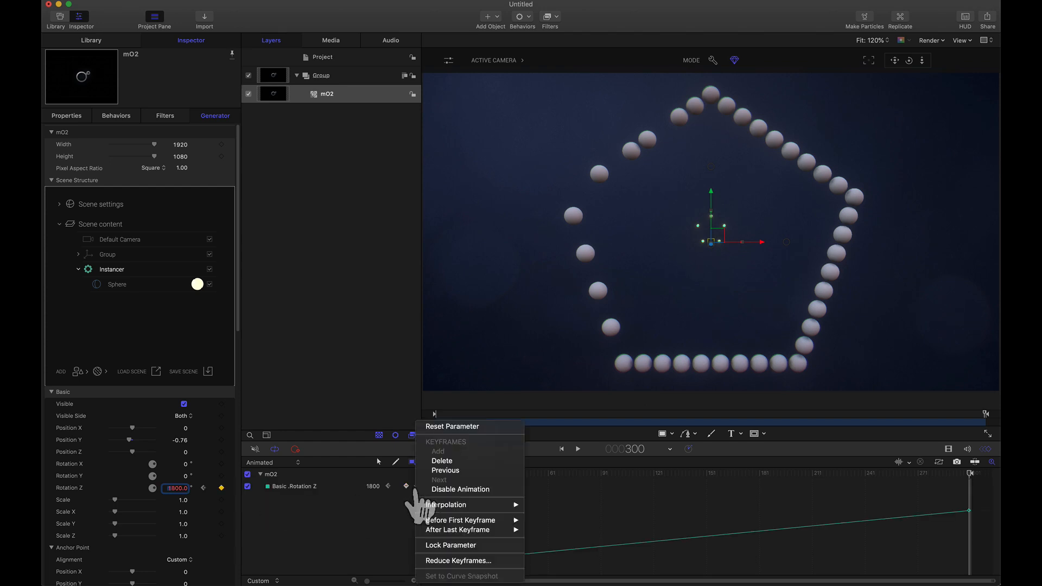
pyautogui.moveTo(456, 505)
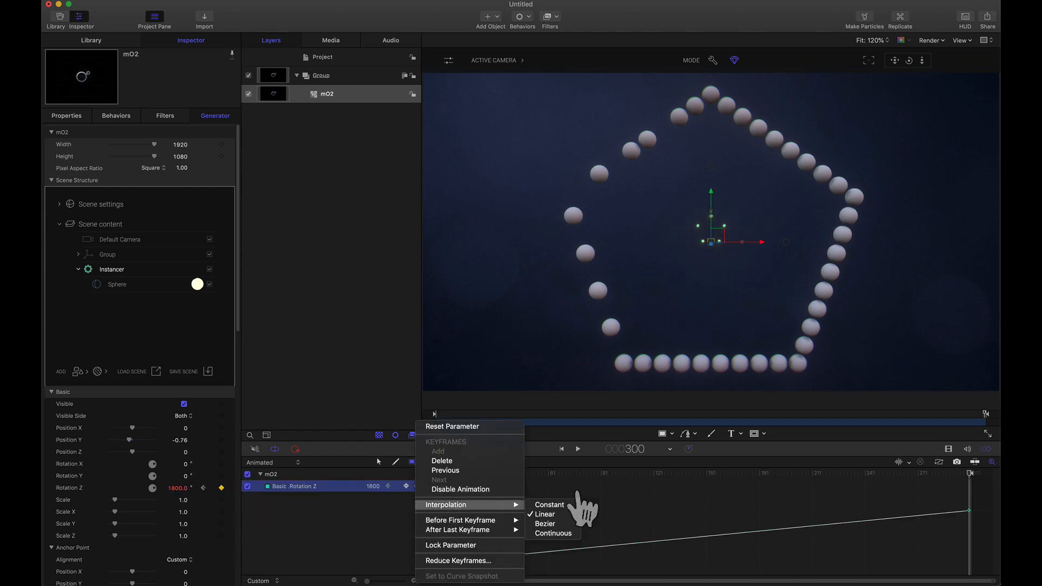
pyautogui.click(600, 494)
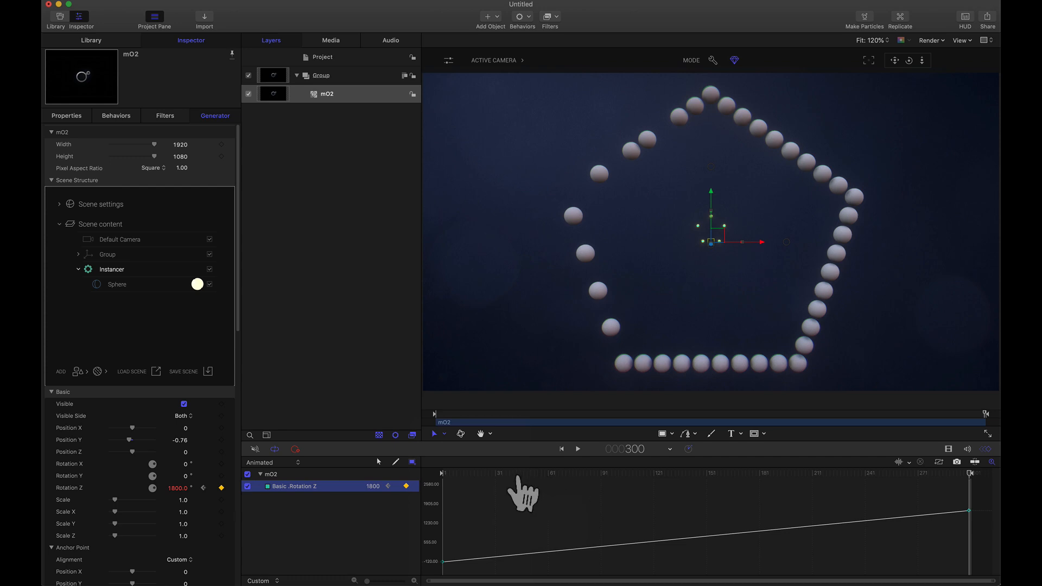
# Go back to the first Rotation Z keyframe and play the spiralling animation of the corner spheres.
pyautogui.click(388, 487)
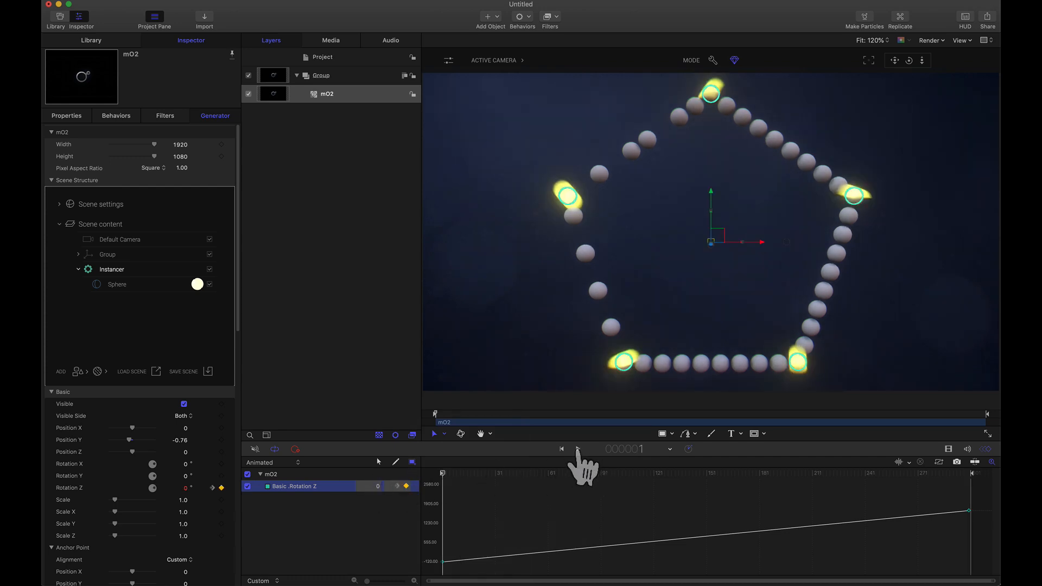
pyautogui.click(577, 450)
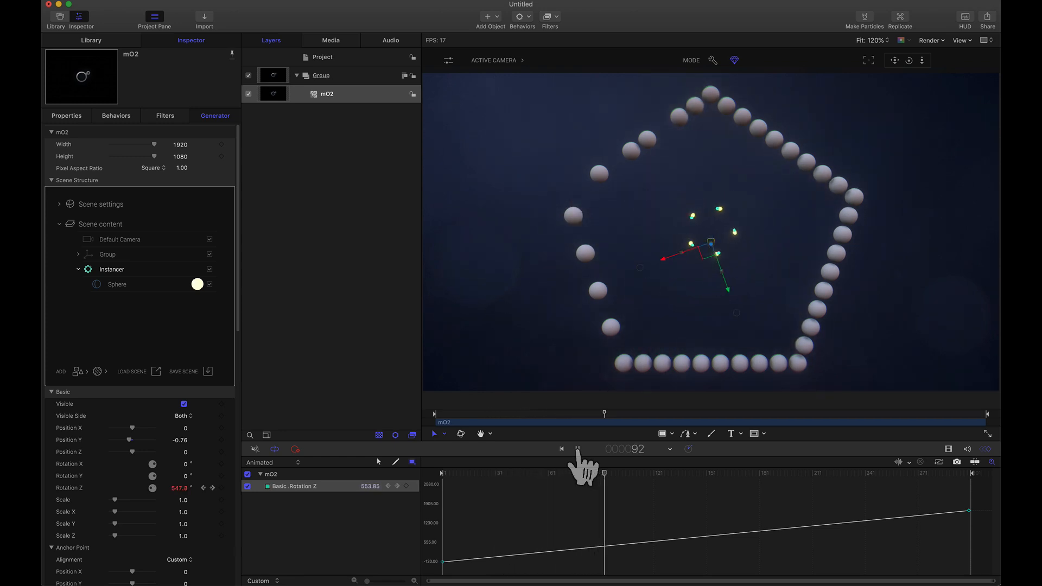
pyautogui.click(578, 449)
pyautogui.click(577, 450)
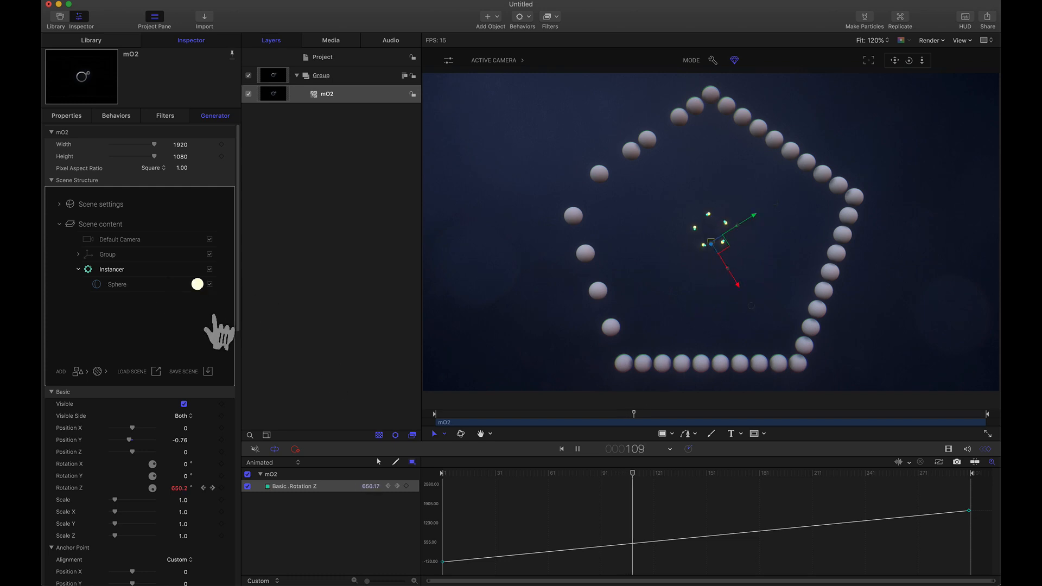
# Stop playback, return to frame 1 and duplicate the radial Instancer with its glowing Sphere in the scene content.
pyautogui.click(577, 450)
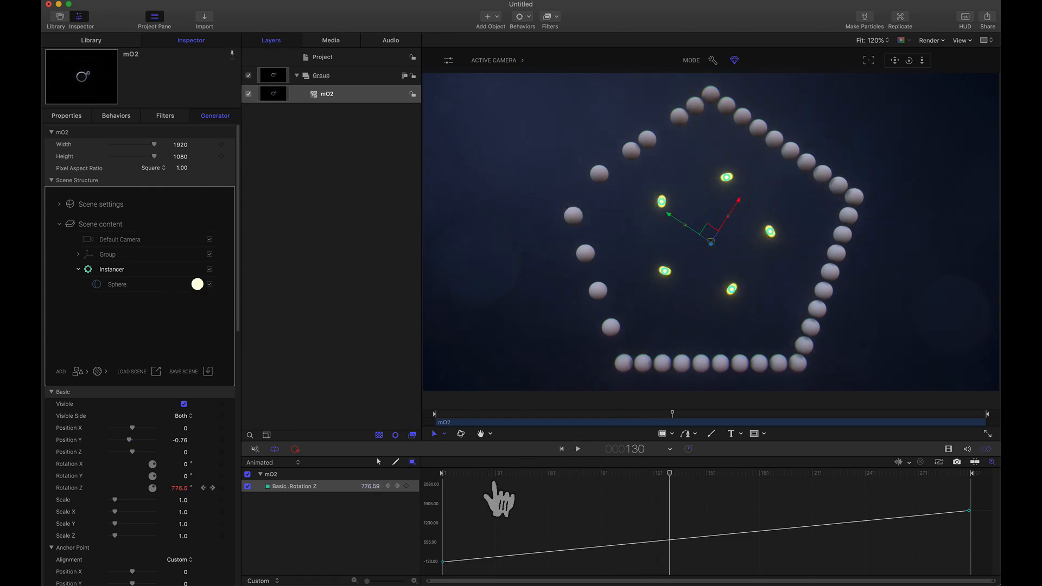
pyautogui.press('Home')
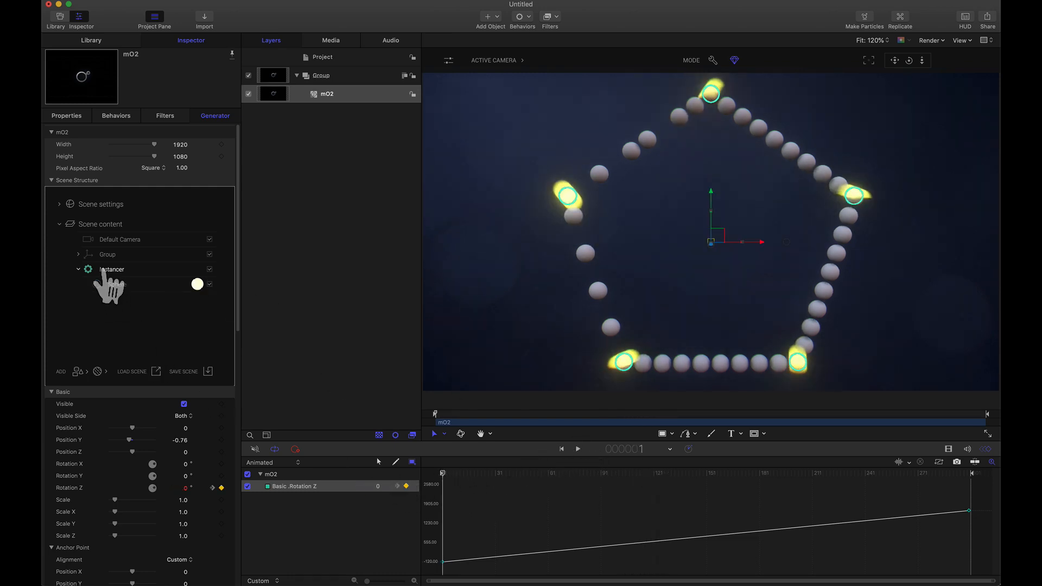
pyautogui.moveTo(105, 274); pyautogui.dragTo(114, 307)
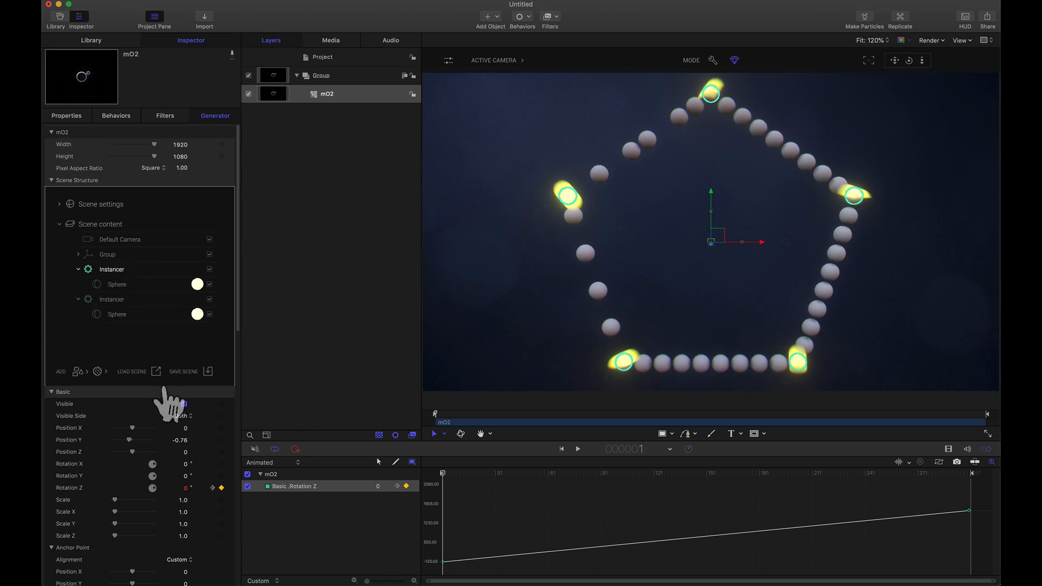
# Set the Position Multiplier of the selected radial Instancer's looping behavior to -20.
pyautogui.scroll(-8, 152, 434)
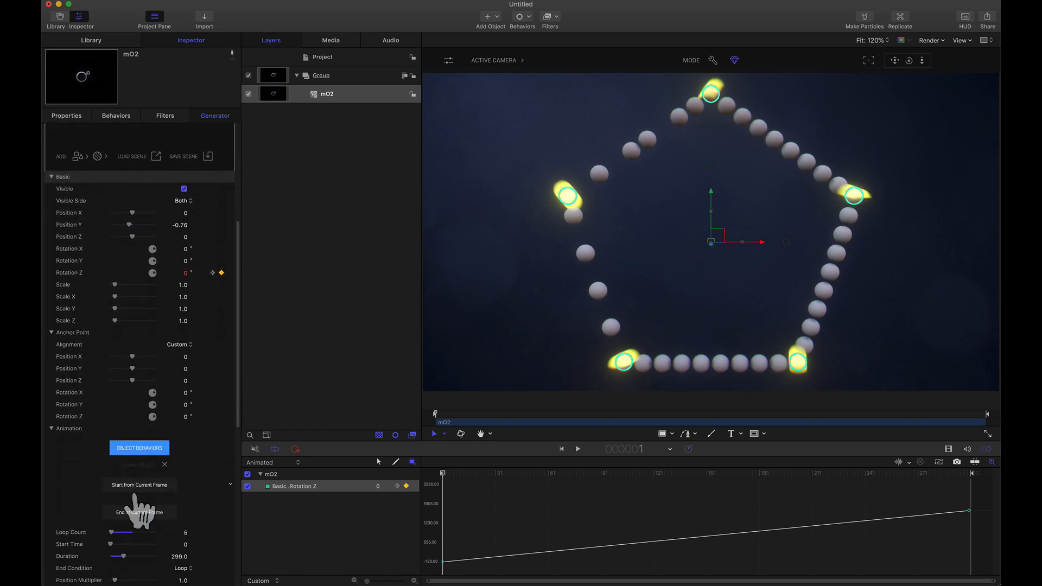
pyautogui.scroll(-4, 140, 512)
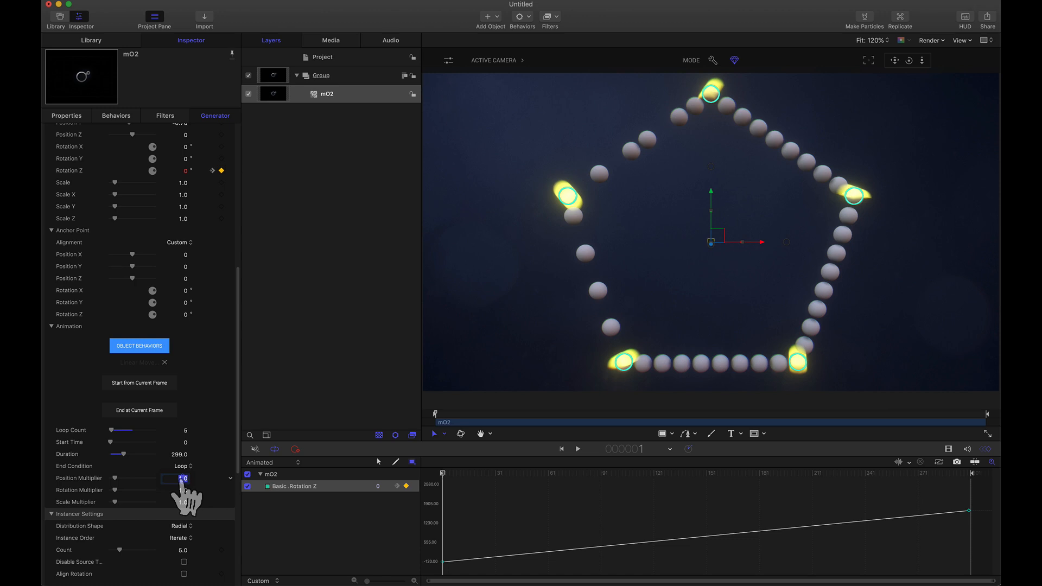
pyautogui.press('BackSpace')
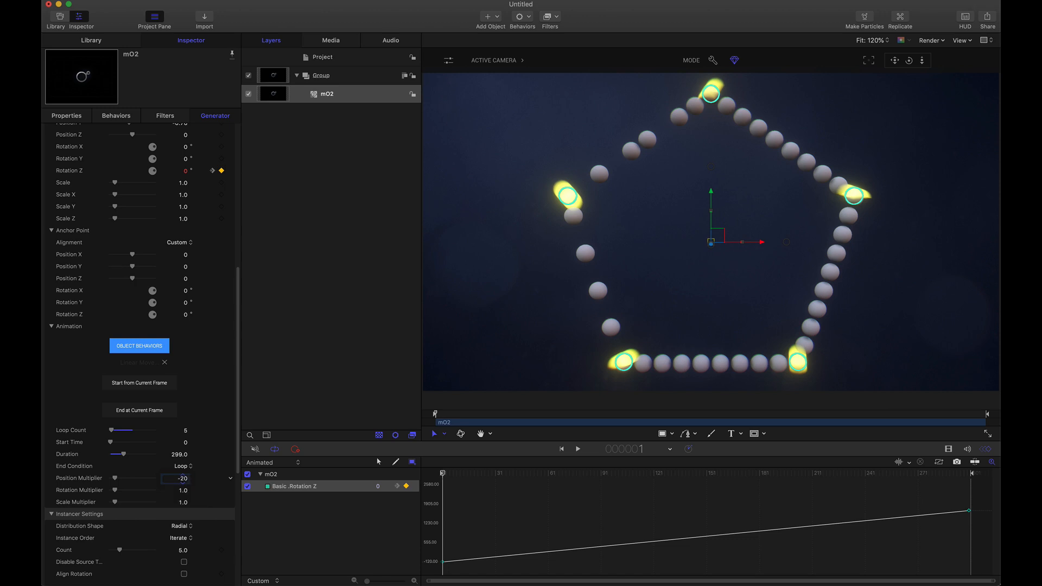
pyautogui.press('Return')
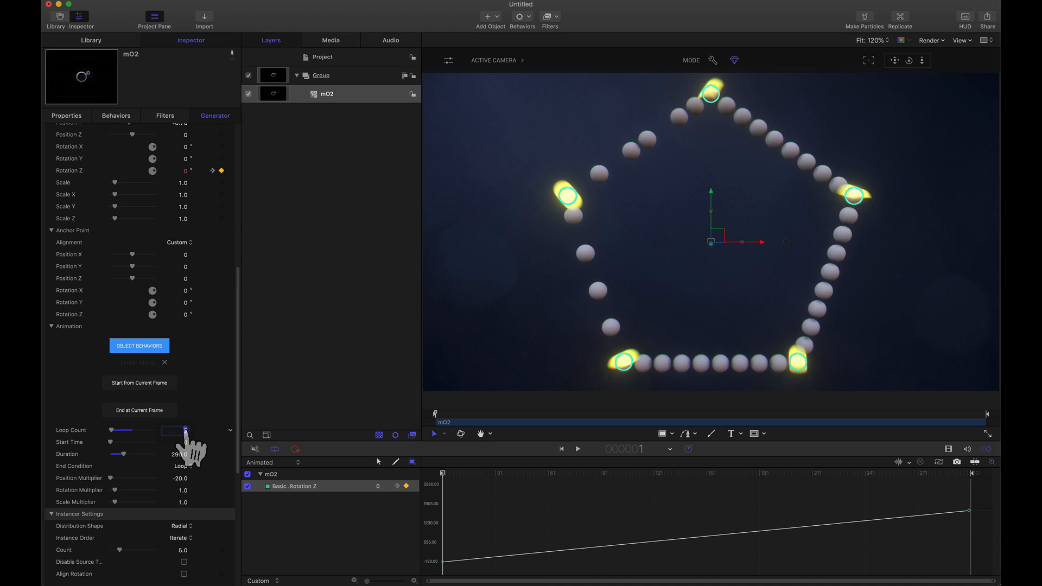
# Set the selected Instancer's Loop Count to 3 and its Rotation Z keyframe at frame 300 to -1080°.
pyautogui.write('3')
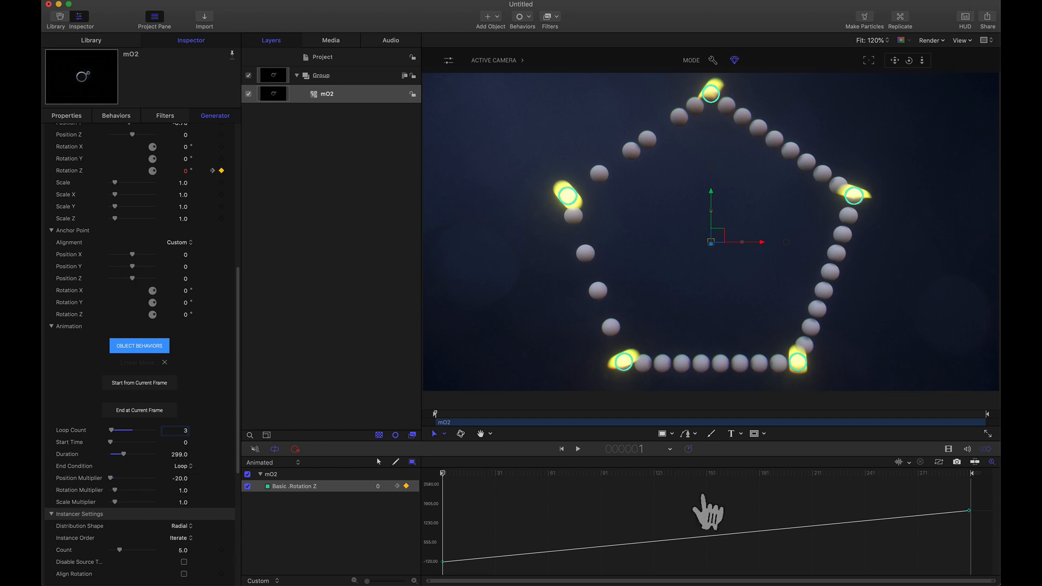
pyautogui.press('End')
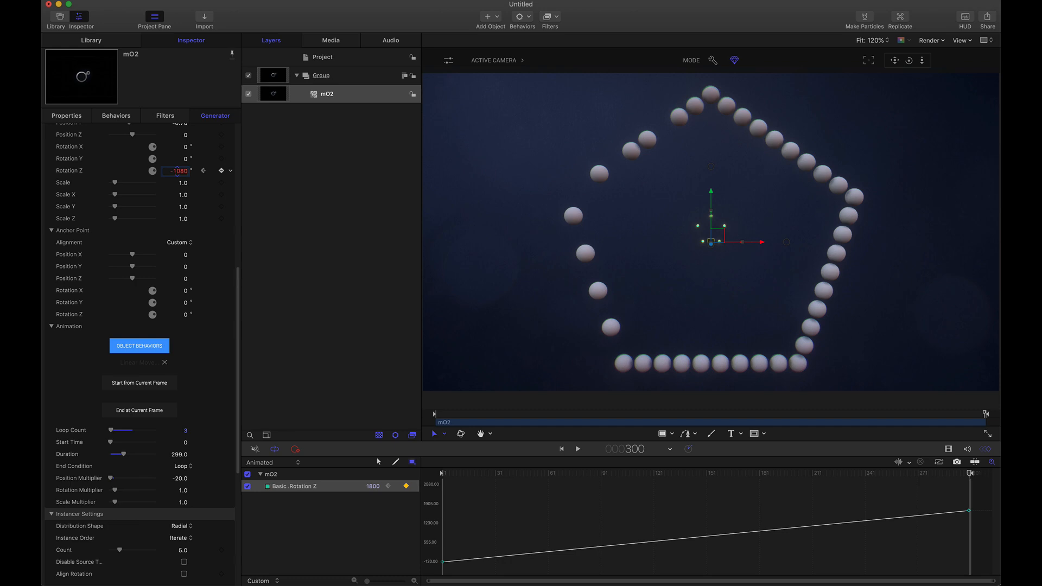
pyautogui.press('Return')
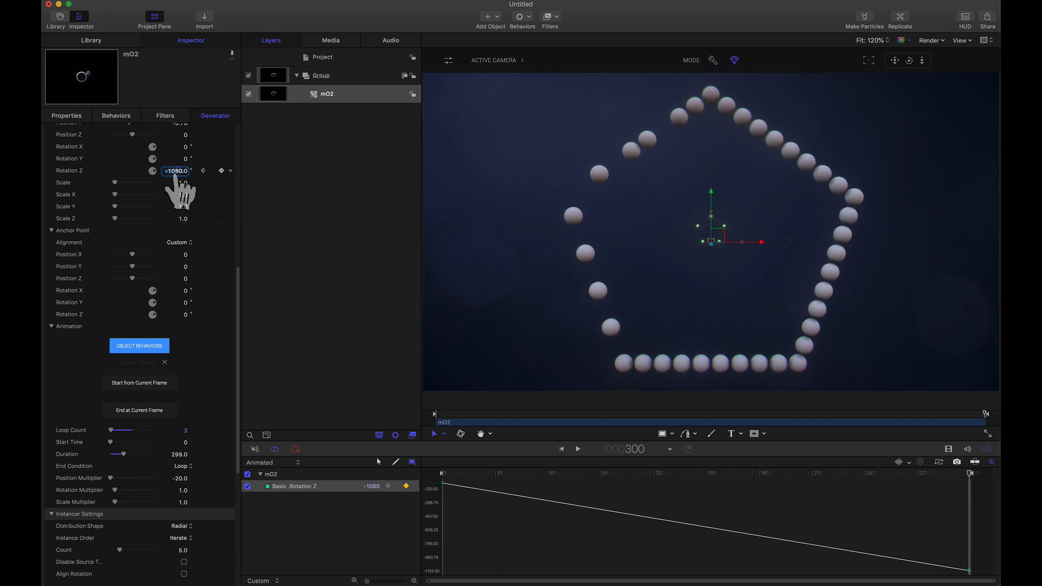
# Return to frame 1, play the two counter-rotating sets of corner spheres and stop the playback.
pyautogui.click(469, 473)
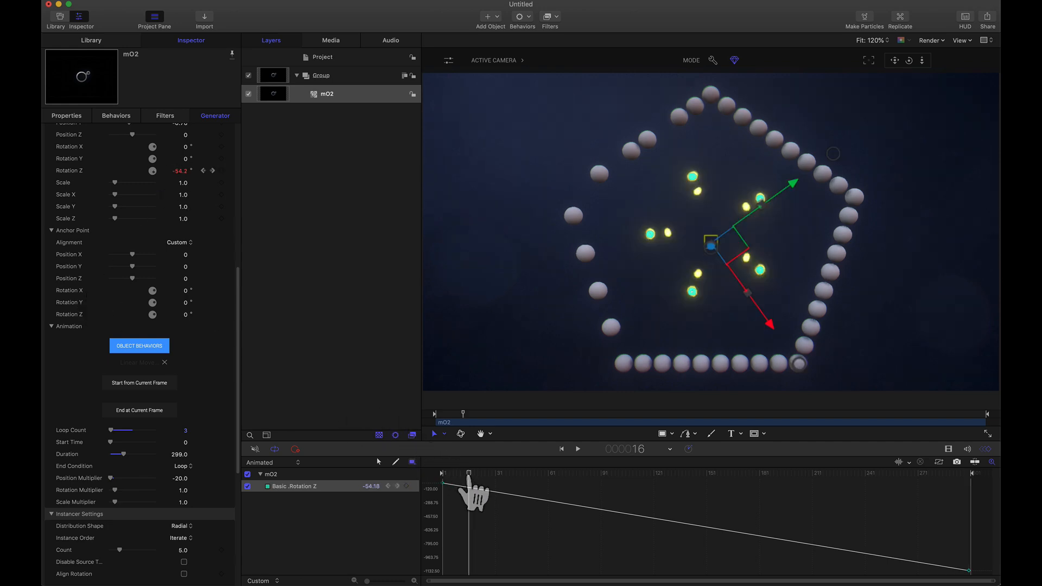
pyautogui.moveTo(473, 494); pyautogui.dragTo(402, 494)
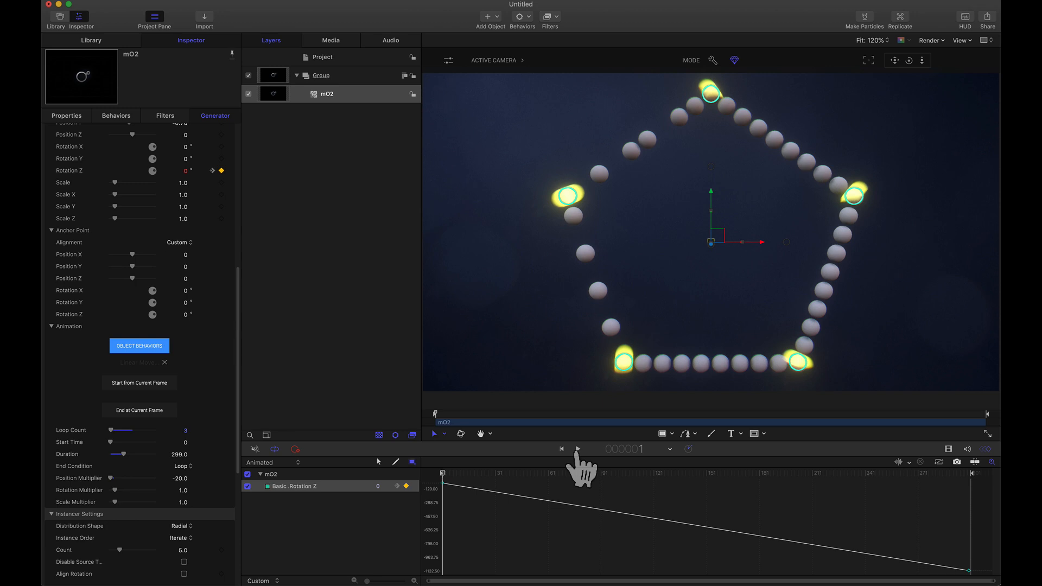
pyautogui.click(578, 450)
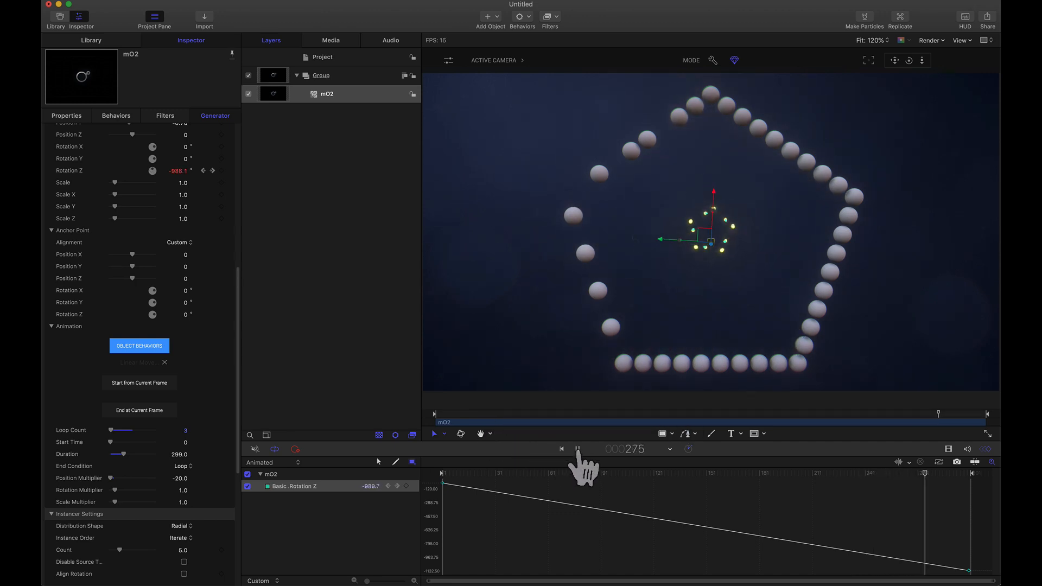
pyautogui.click(578, 449)
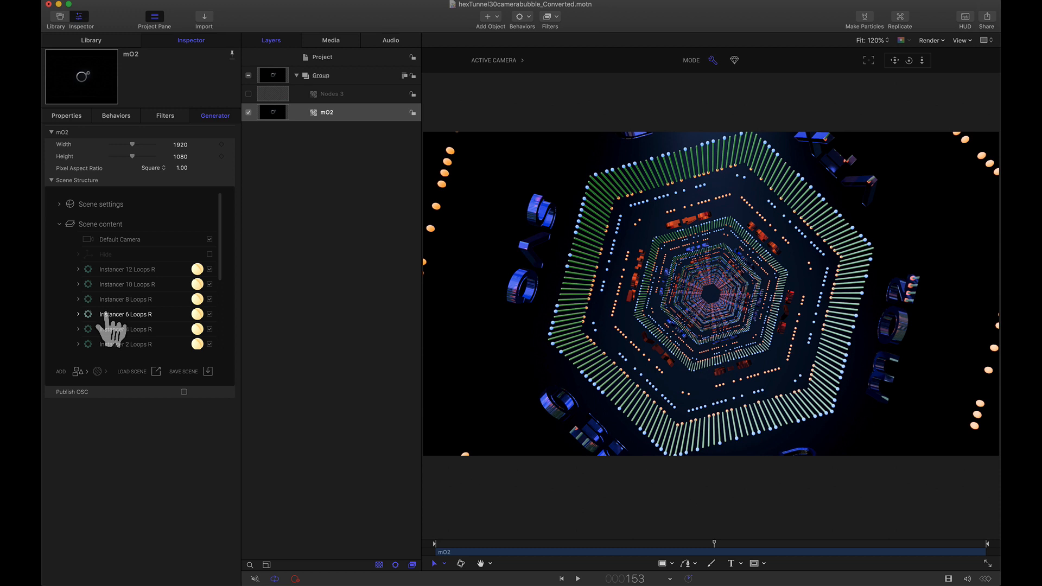
# Examine the hexTunnel30camerabubble_Converted scene content, from the looping Instancers to the groups inside Instancer Hex and Text.
pyautogui.scroll(-3, 106, 316)
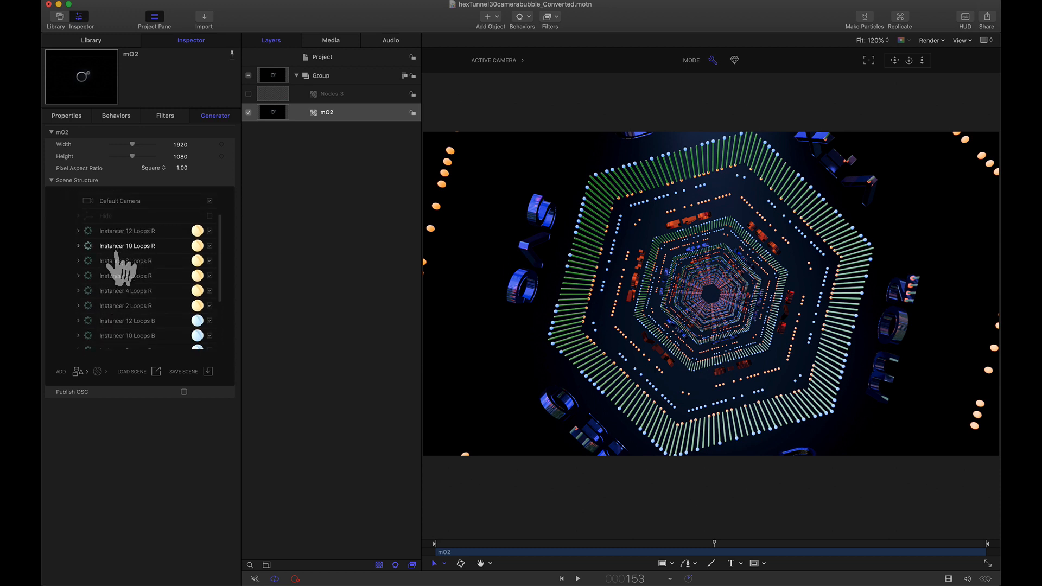
pyautogui.scroll(-1, 135, 312)
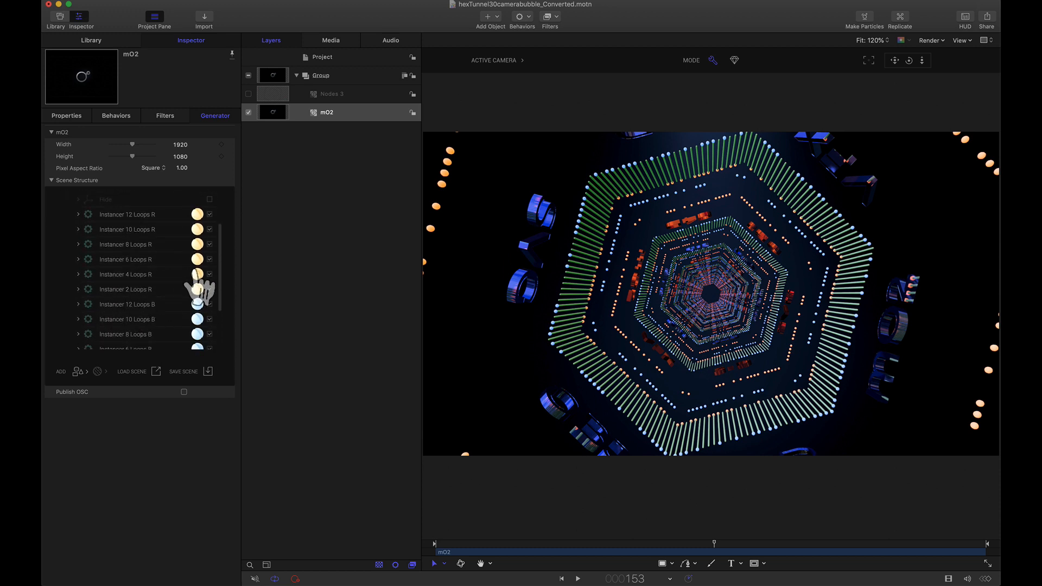
pyautogui.moveTo(200, 290); pyautogui.dragTo(672, 320)
pyautogui.scroll(-5, 121, 279)
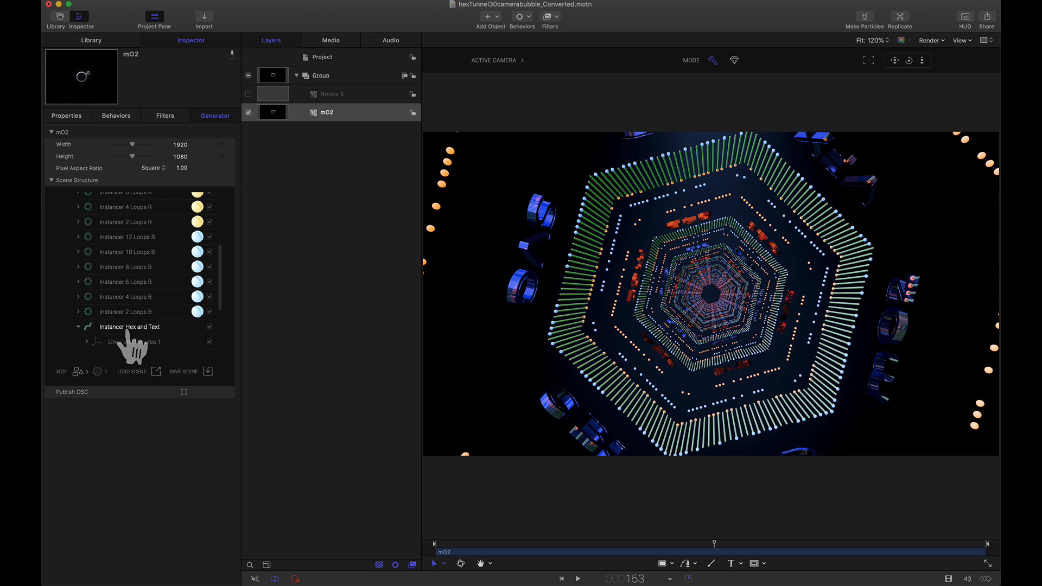
pyautogui.scroll(-2, 160, 334)
pyautogui.scroll(-4, 160, 334)
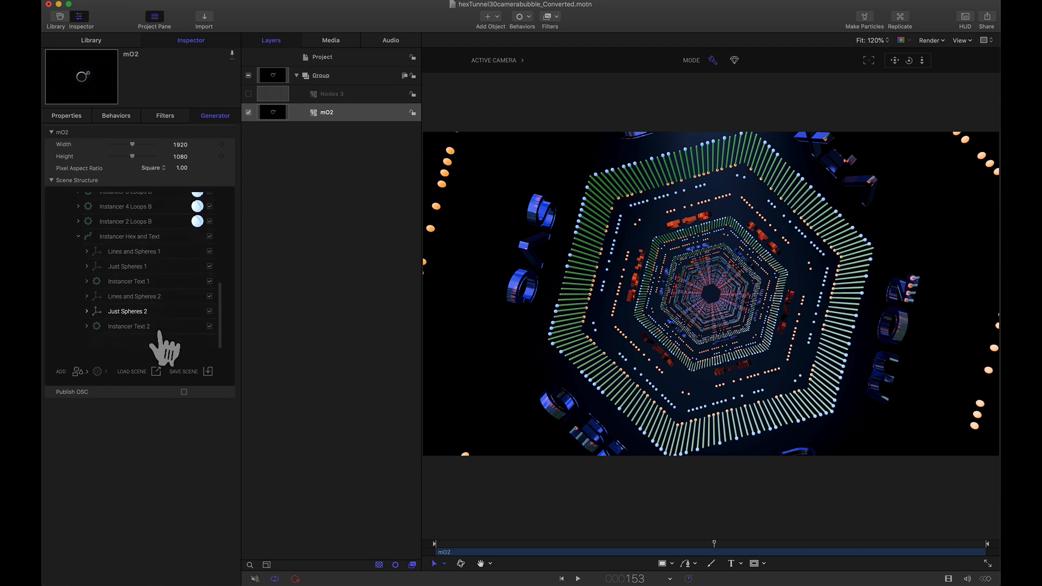